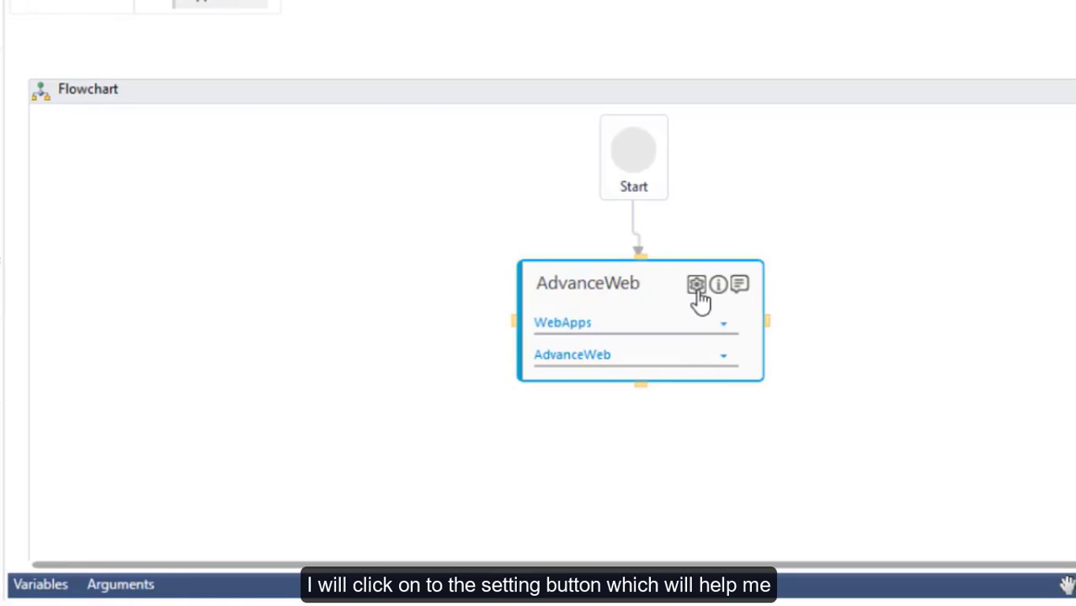
Assign the Shift Click action to the captured link and open the Create Order page.
{"action": "left_click", "coordinate": [716, 285]}
{"action": "left_click", "coordinate": [717, 285]}
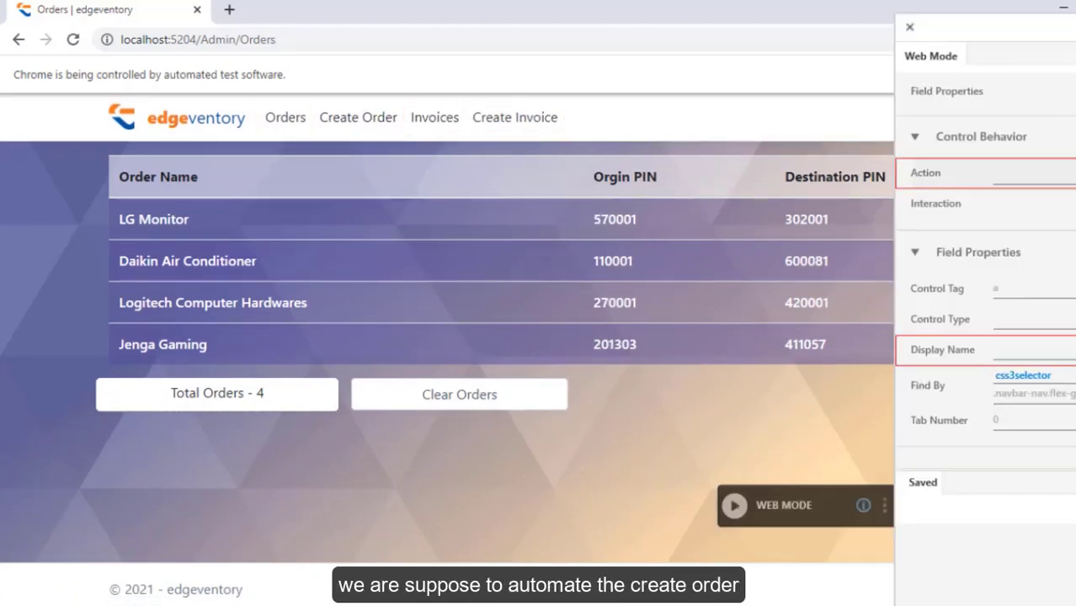
{"action": "left_click", "coordinate": [1070, 173]}
{"action": "scroll", "coordinate": [1057, 345], "scroll_direction": "down", "scroll_amount": 1}
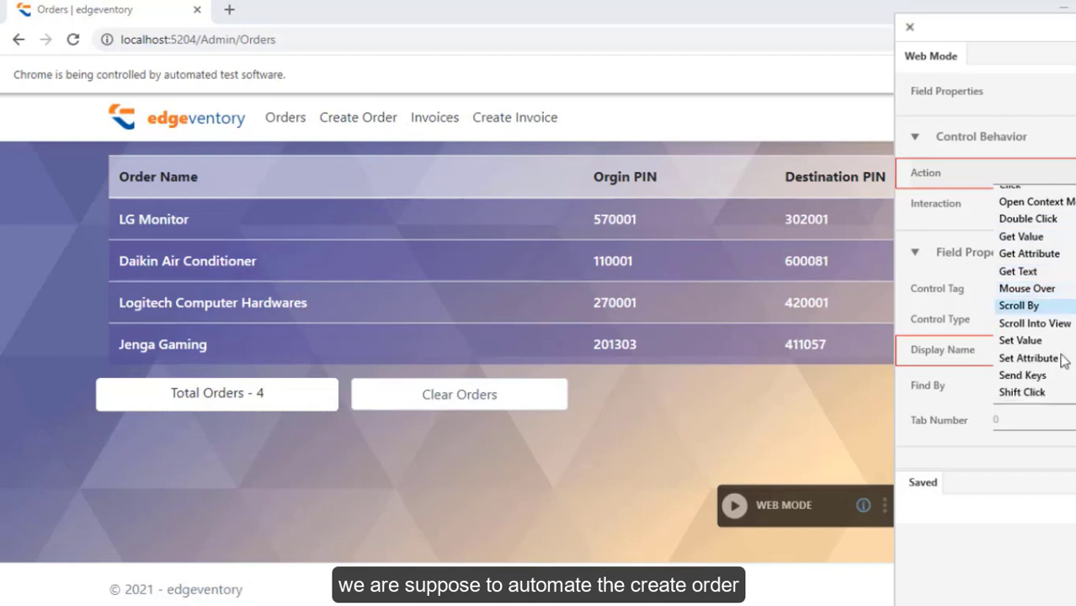
{"action": "left_click", "coordinate": [1025, 394]}
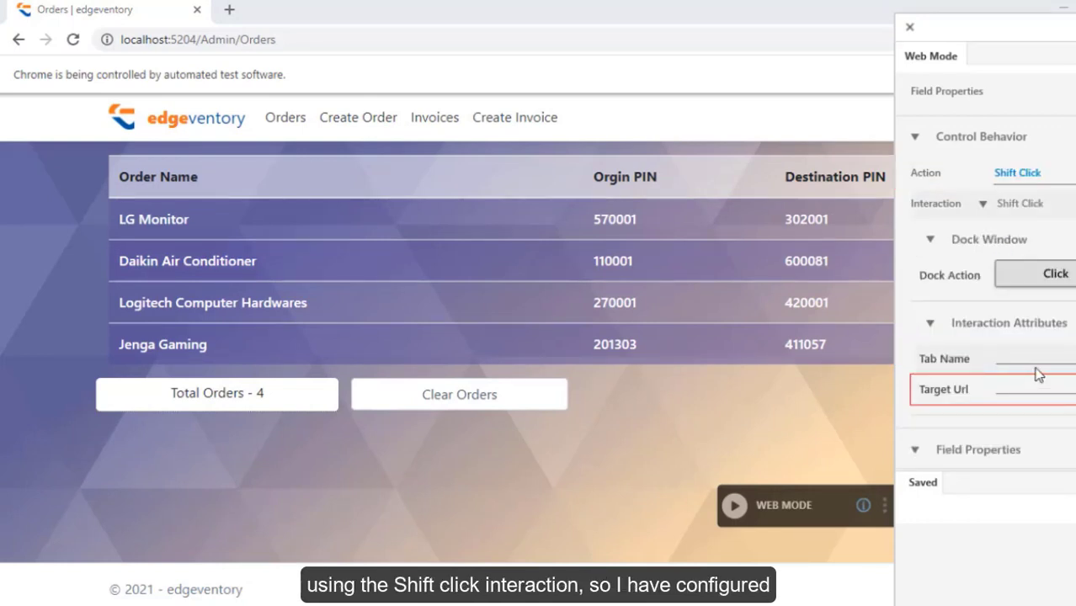
{"action": "left_click", "coordinate": [361, 125]}
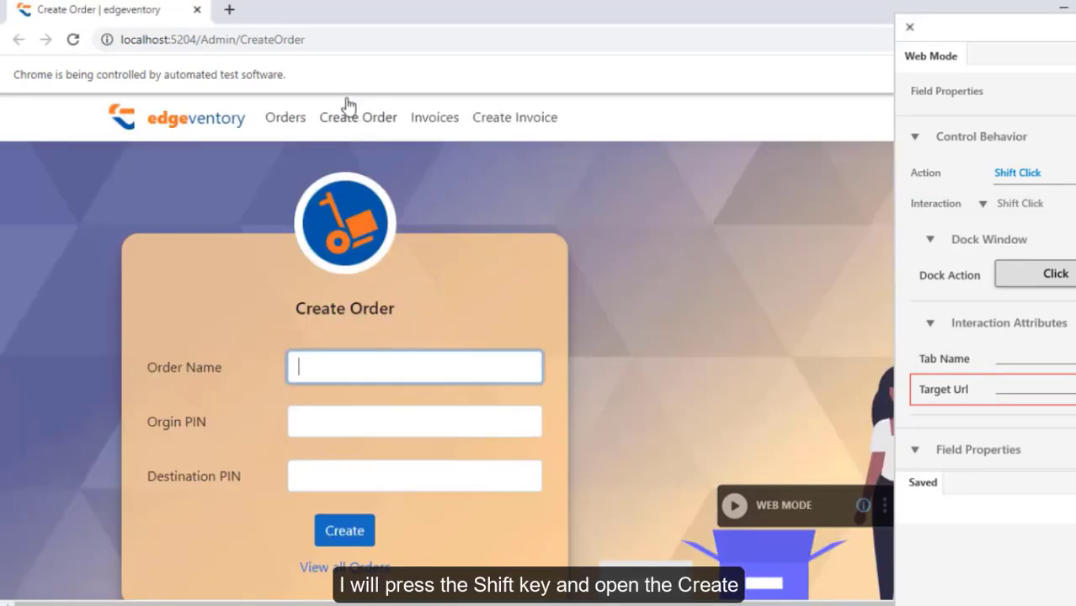
Set Target Url to the Create Order page address and Tab Name to 'Create Order'.
{"action": "left_click", "coordinate": [364, 40]}
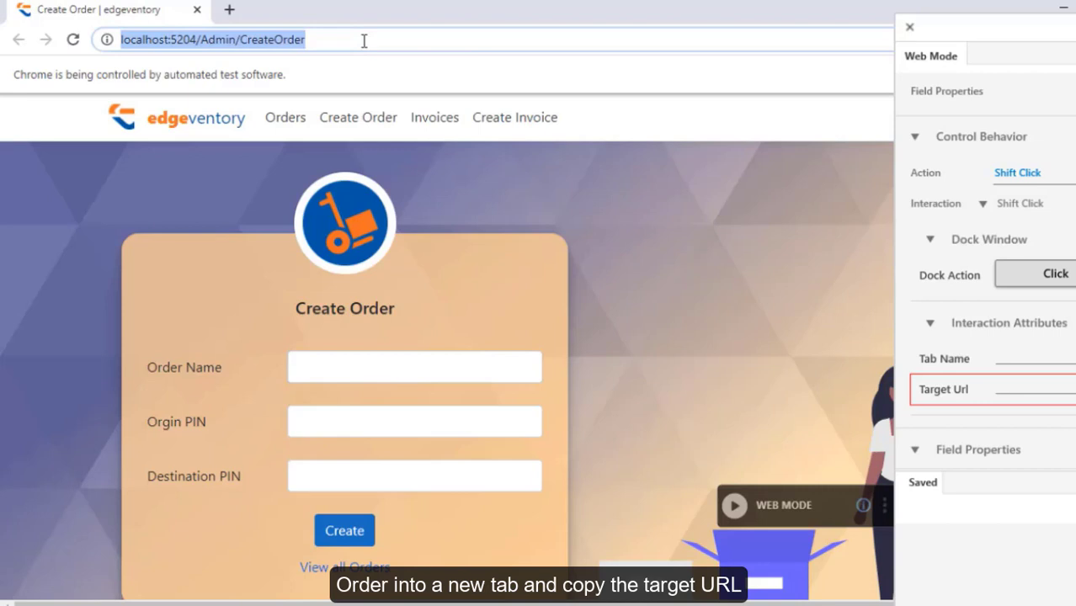
{"action": "left_click", "coordinate": [382, 39]}
{"action": "left_click_drag", "start_coordinate": [382, 40], "coordinate": [106, 40]}
{"action": "key", "text": "ctrl+c"}
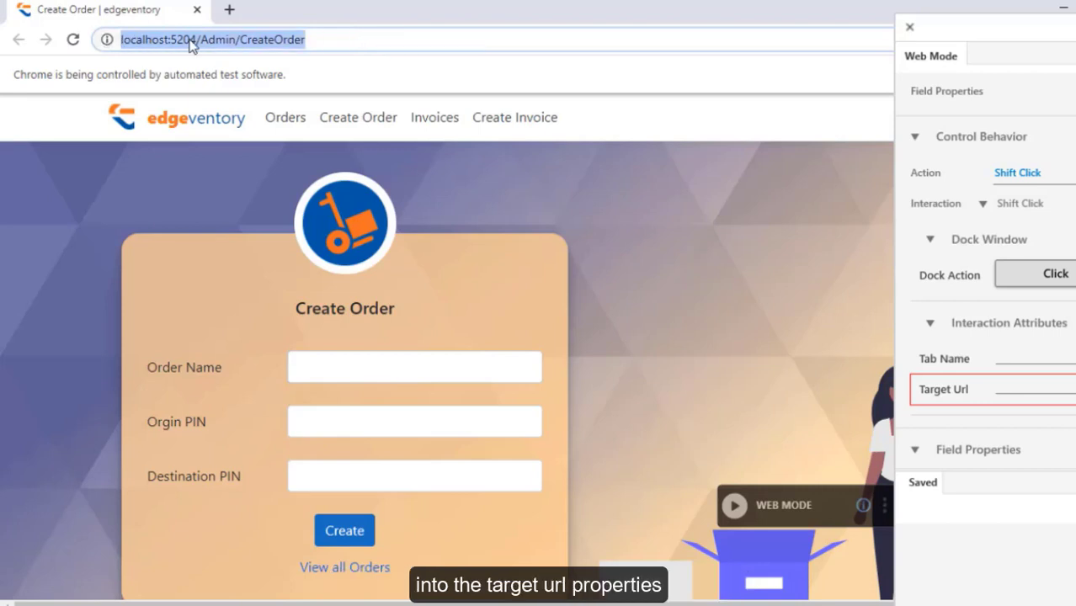
{"action": "left_click", "coordinate": [1014, 381]}
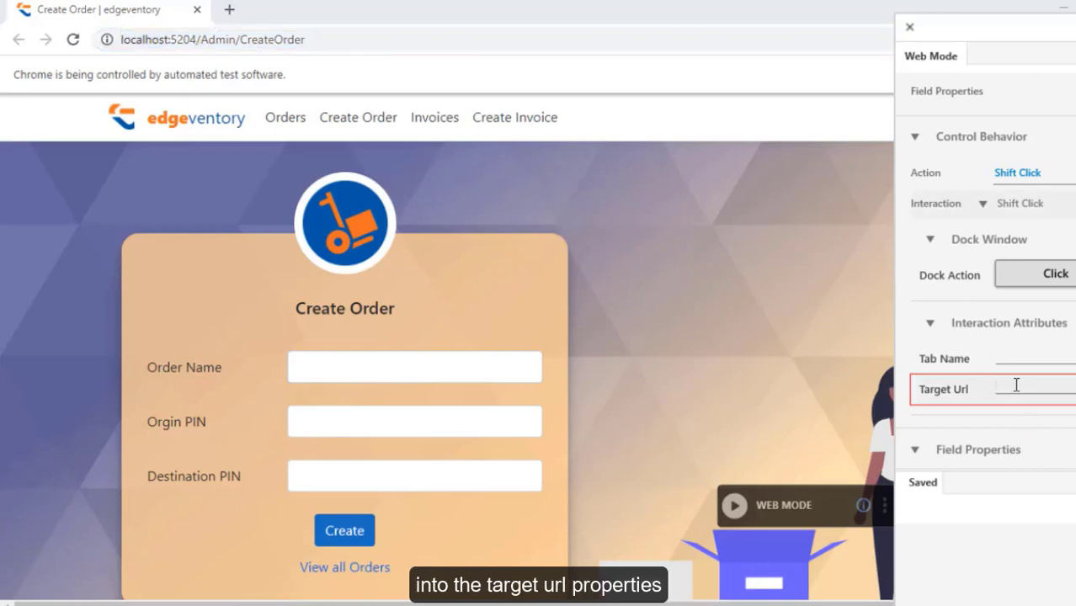
{"action": "key", "text": "ctrl+v"}
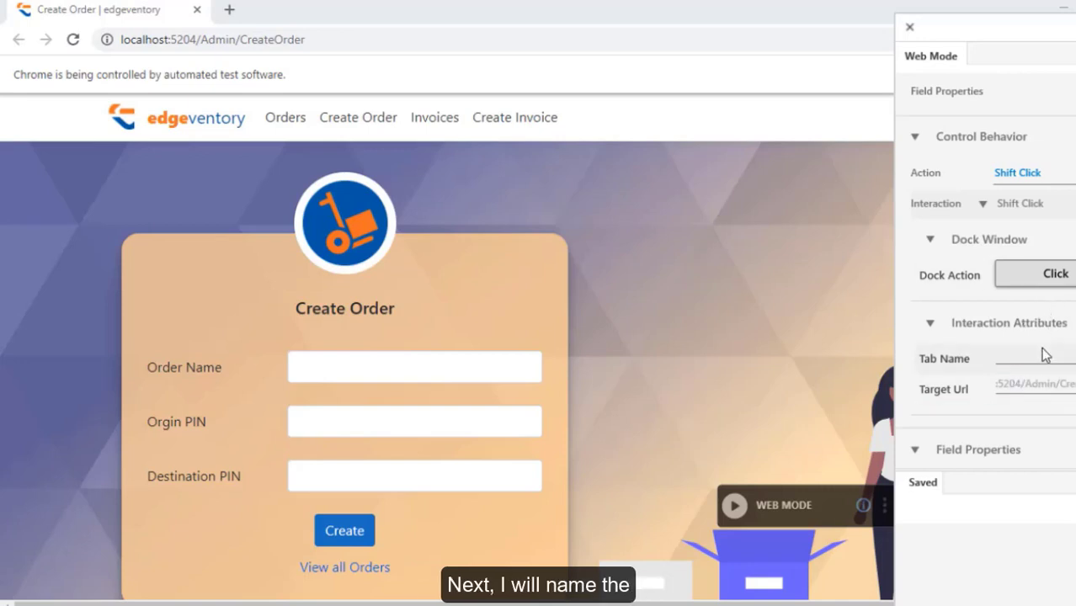
{"action": "left_click", "coordinate": [1035, 360]}
{"action": "type", "text": "Create Order"}
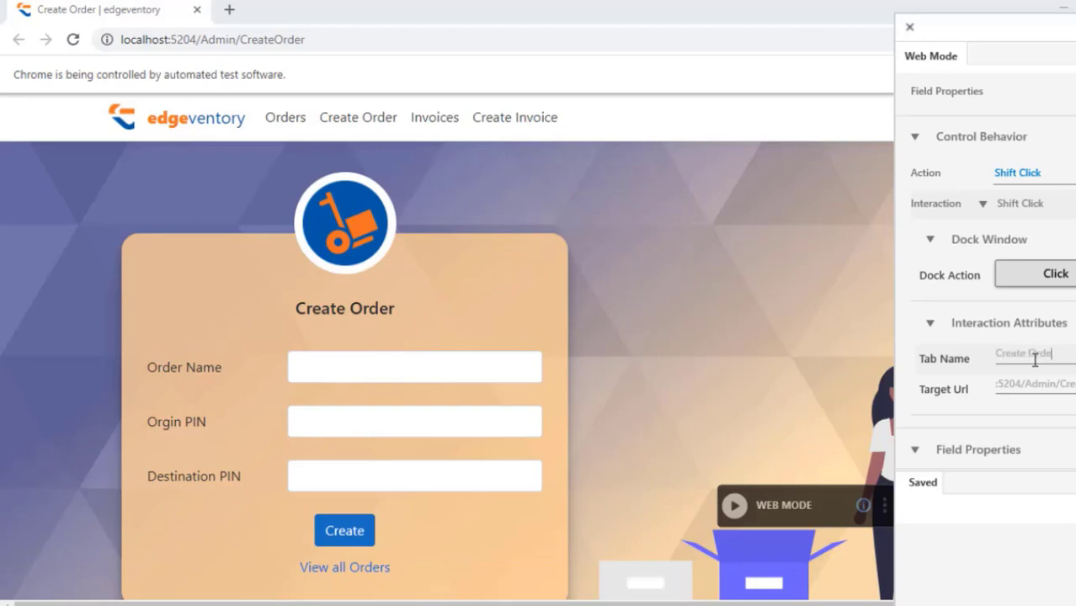
Dock the Create Order tab to Web Mode and start capturing interactions on the form.
{"action": "left_click", "coordinate": [1056, 283]}
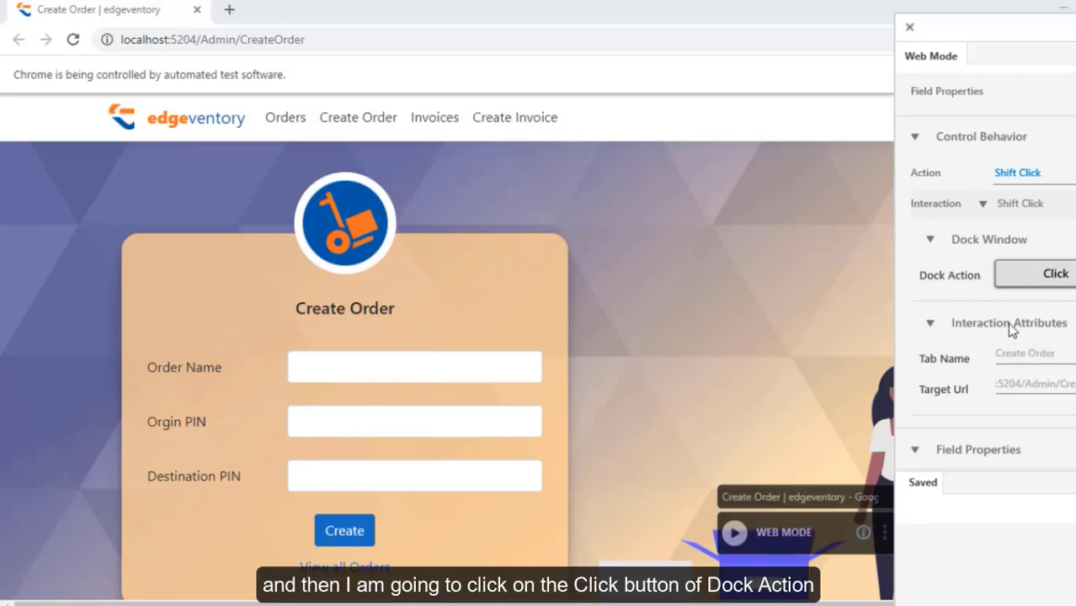
{"action": "left_click_drag", "start_coordinate": [835, 528], "coordinate": [776, 396]}
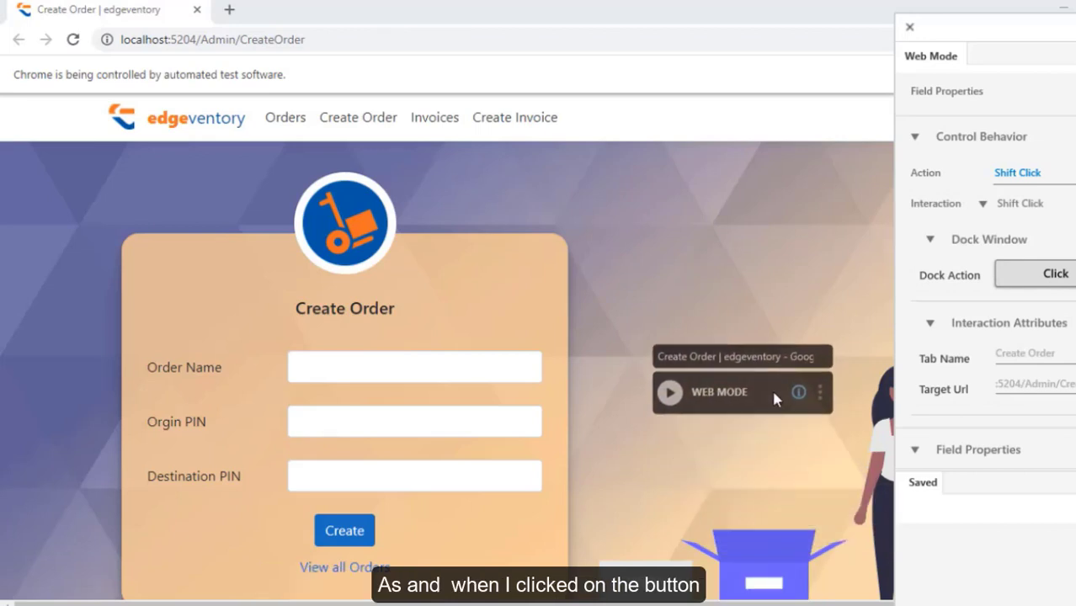
{"action": "left_click", "coordinate": [788, 359]}
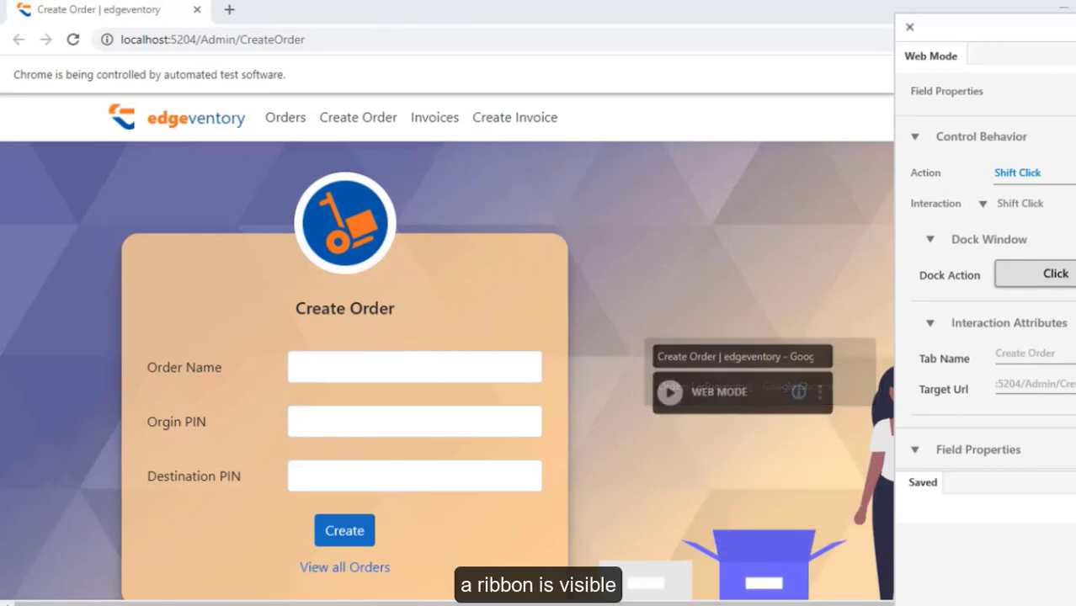
{"action": "mouse_move", "coordinate": [493, 568]}
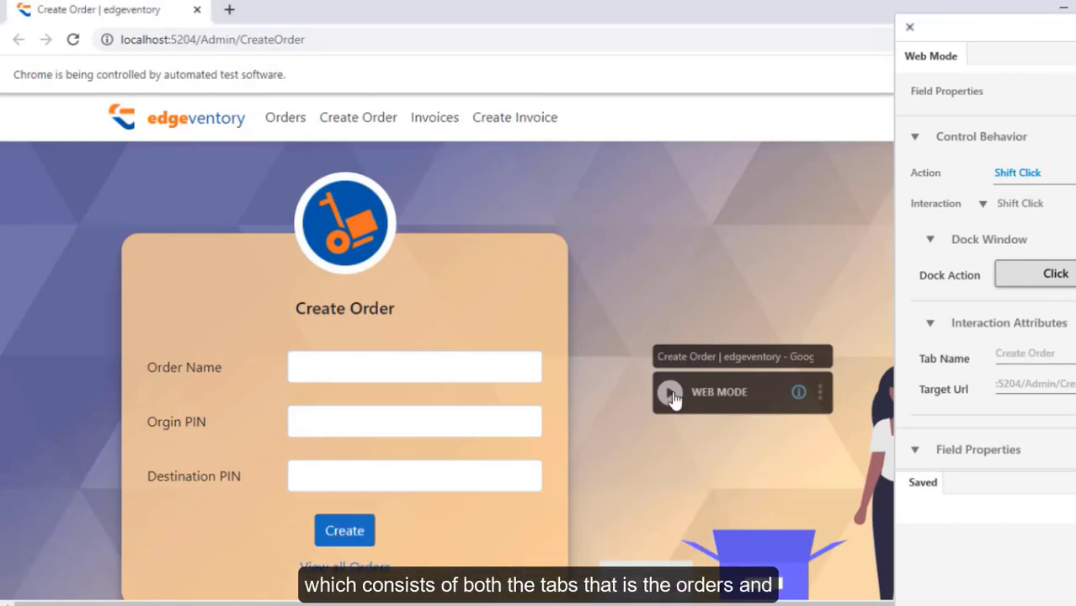
{"action": "left_click", "coordinate": [672, 397]}
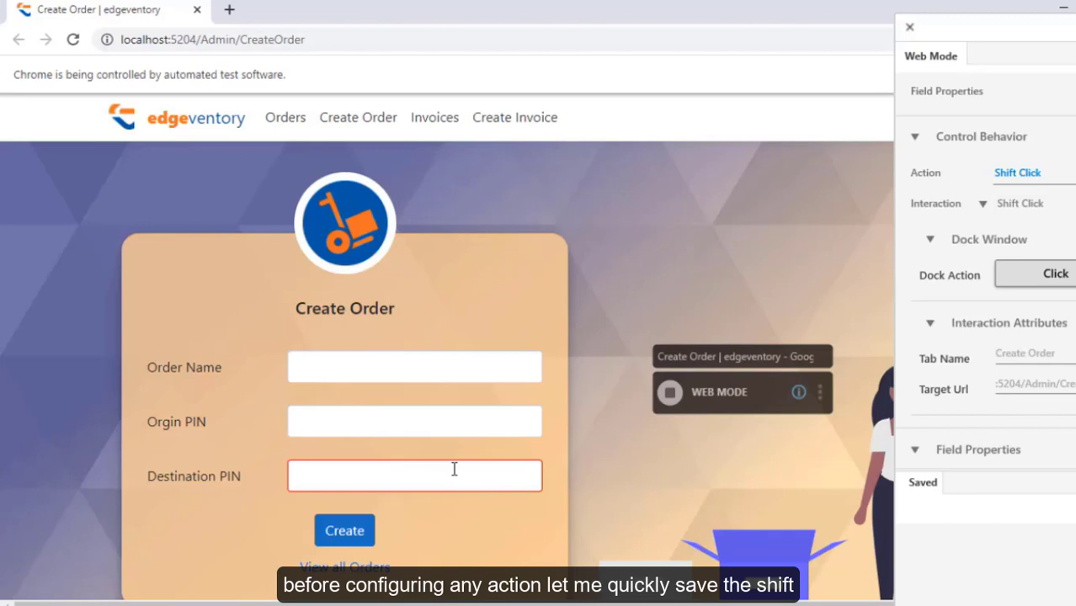
Stop capture and save the Shift Click interaction with display name Tab2.
{"action": "left_click", "coordinate": [670, 392]}
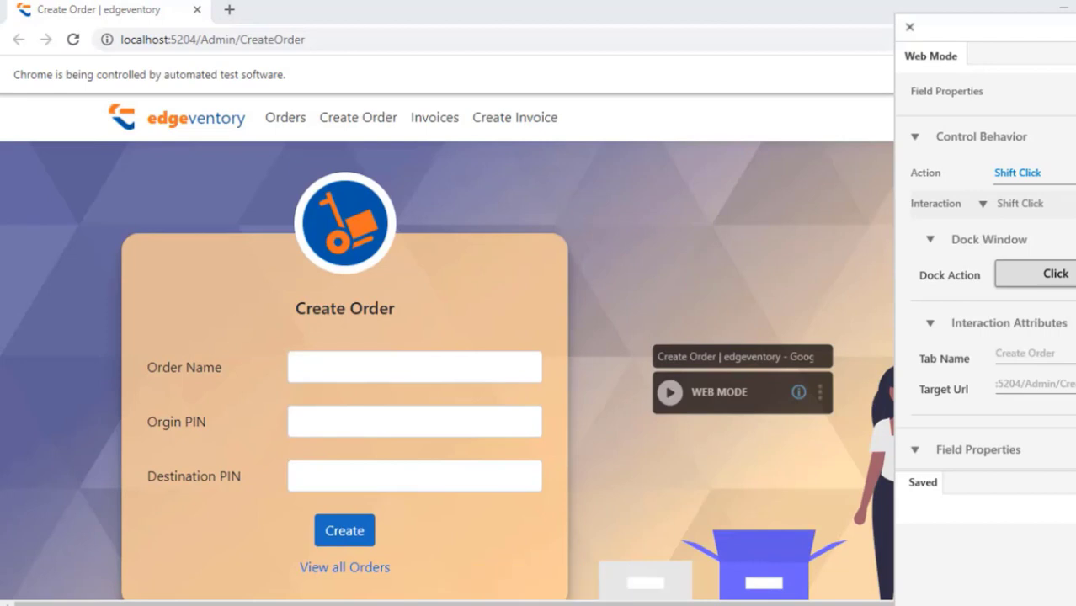
{"action": "scroll", "coordinate": [1049, 386], "scroll_direction": "down", "scroll_amount": 4}
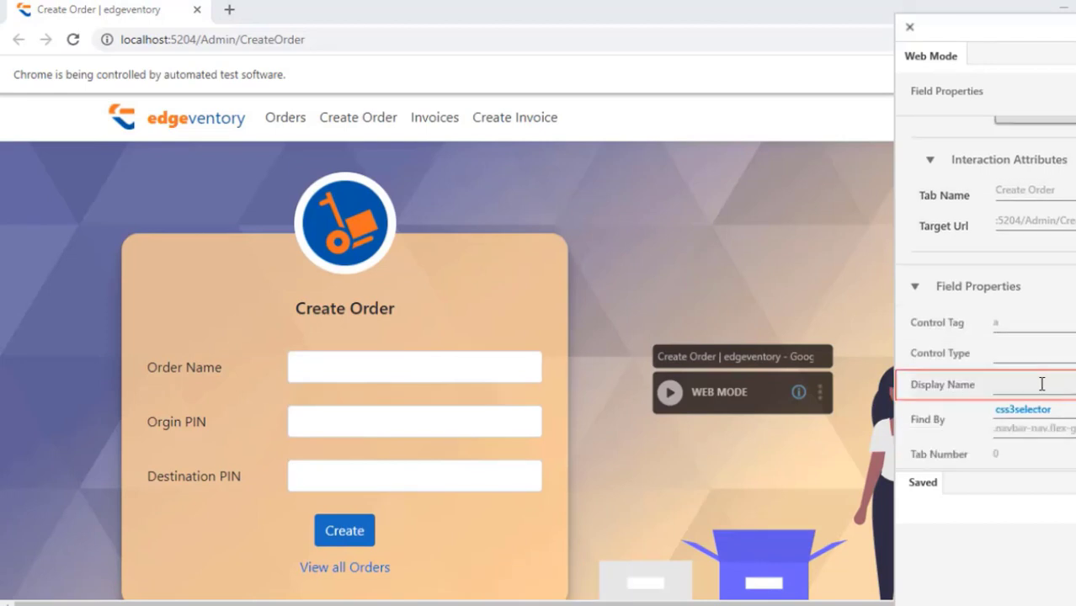
{"action": "left_click", "coordinate": [1047, 383]}
{"action": "type", "text": "Ta"}
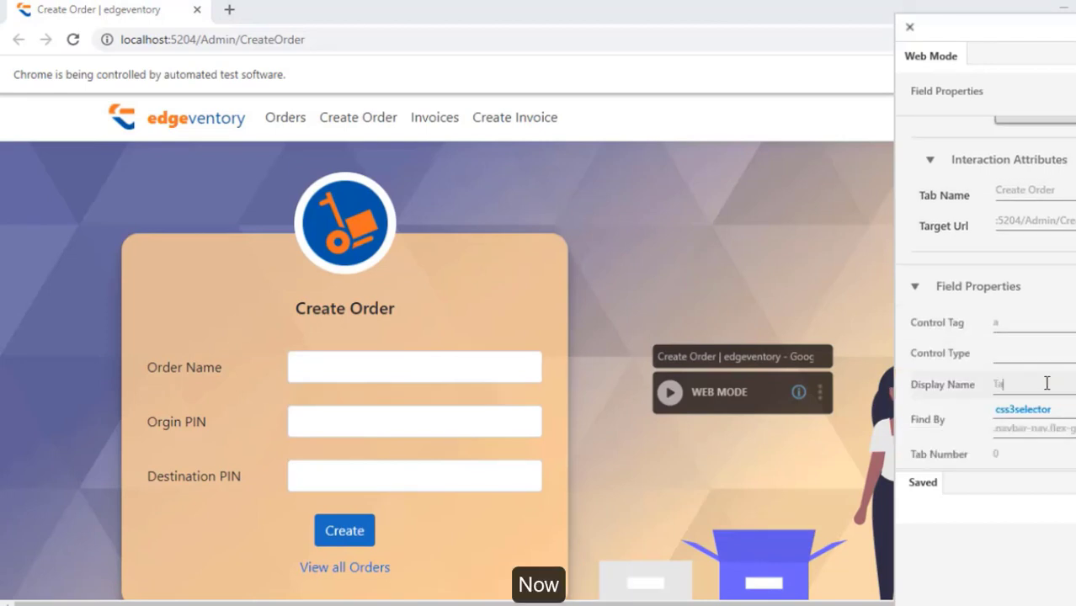
{"action": "type", "text": "b2"}
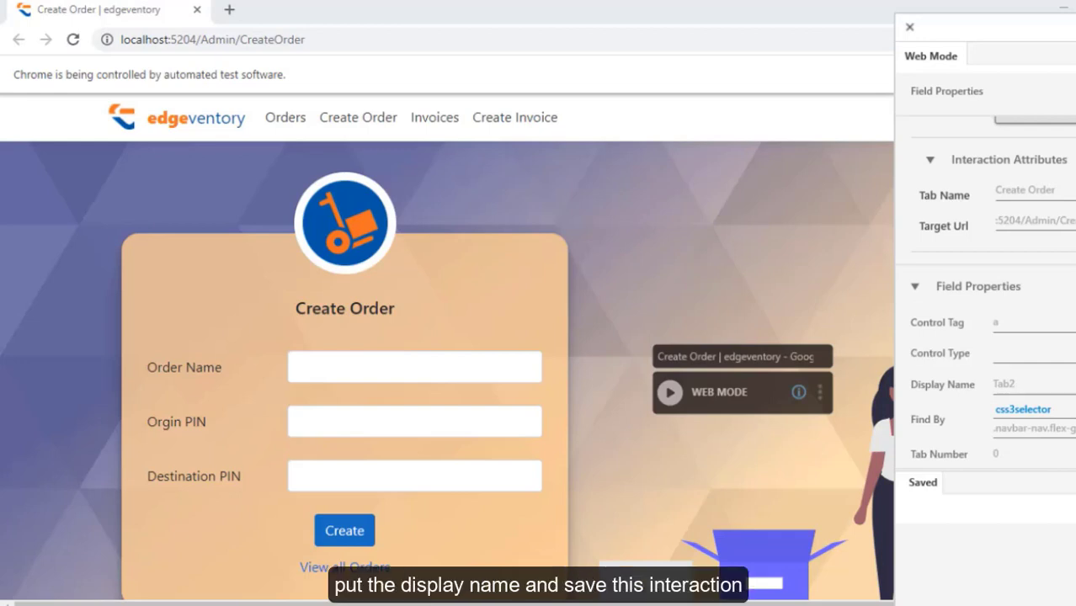
{"action": "left_click", "coordinate": [1075, 91]}
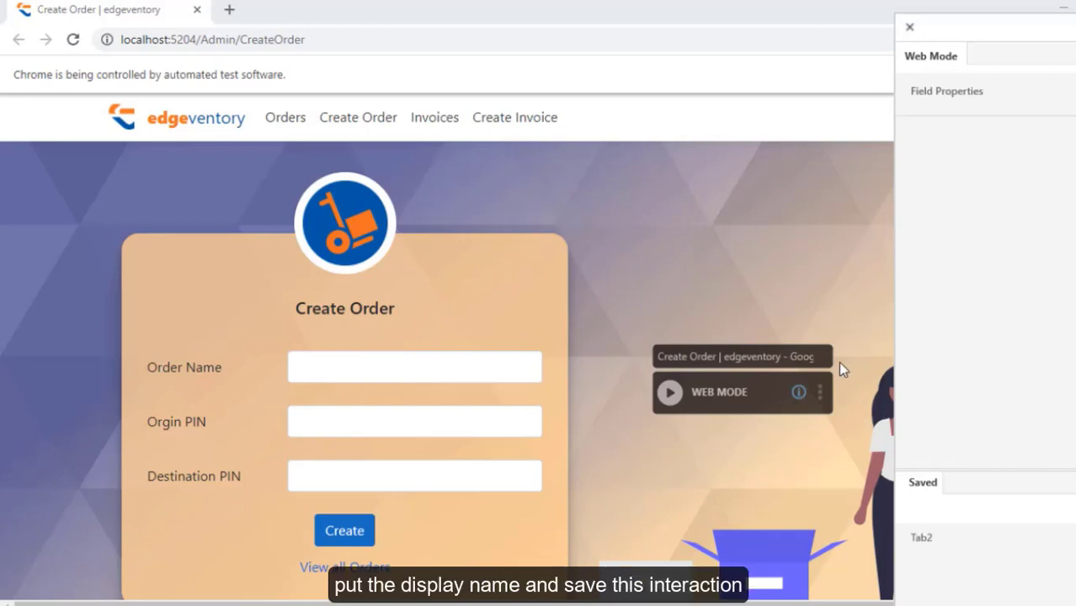
{"action": "left_click", "coordinate": [683, 391]}
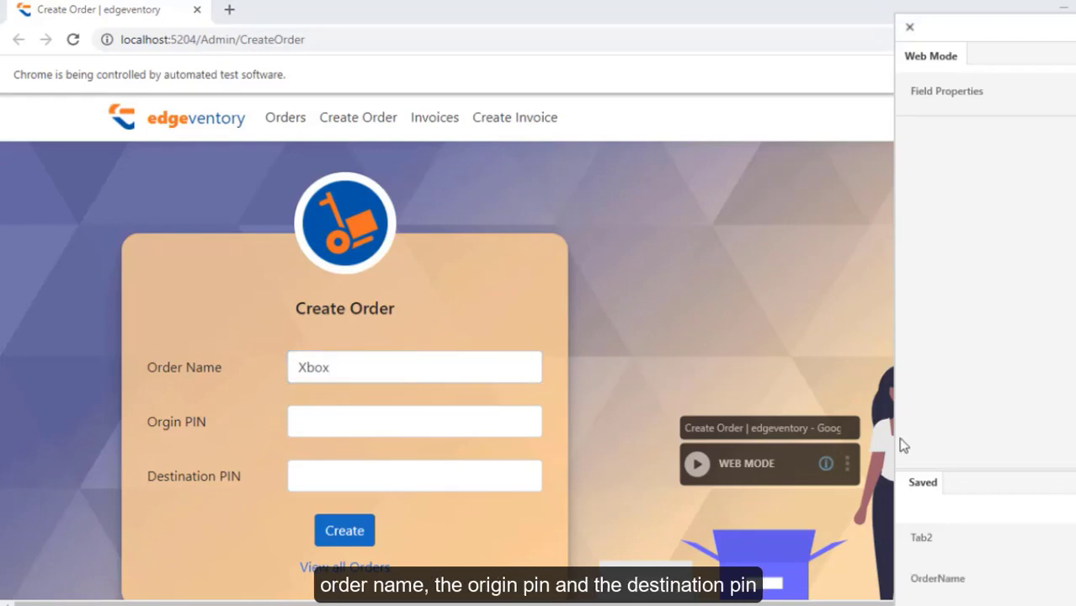
Capture the Origin PIN field as a Set Value interaction with input source 312001.
{"action": "left_click", "coordinate": [699, 464]}
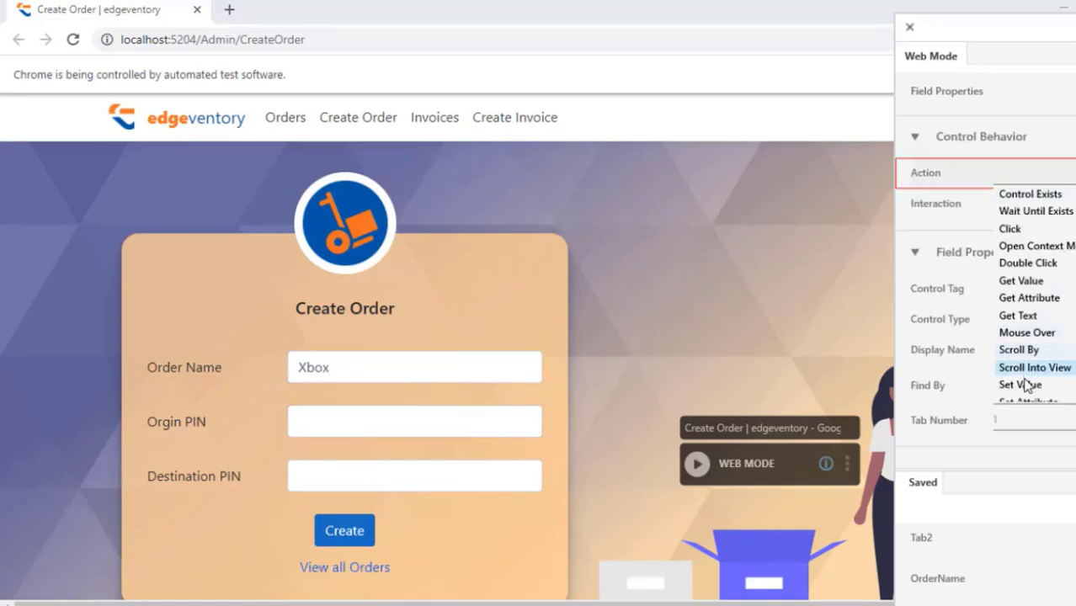
{"action": "left_click", "coordinate": [1015, 383]}
{"action": "left_click", "coordinate": [1035, 259]}
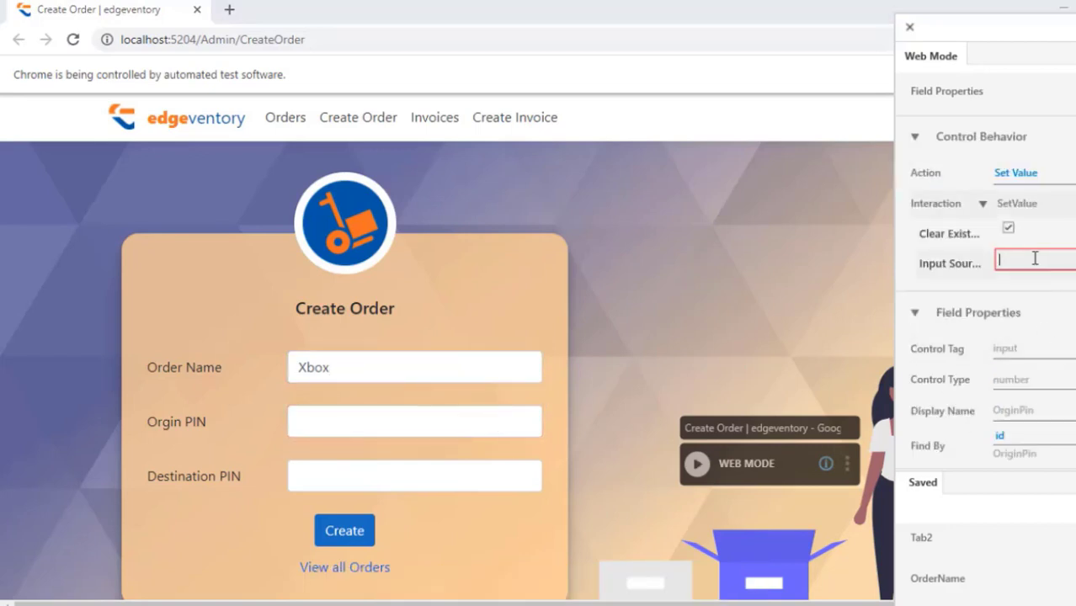
{"action": "type", "text": "312001"}
{"action": "scroll", "coordinate": [986, 295], "scroll_direction": "down", "scroll_amount": 3}
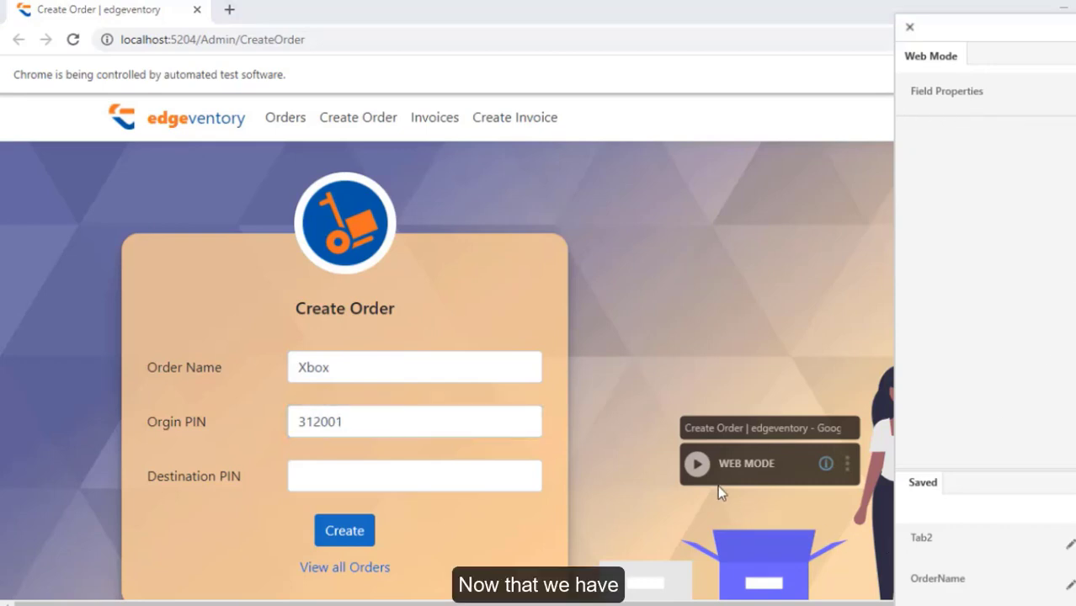
Capture Destination PIN, bind Order Name's input source to OrderName, and open Setup Environment.
{"action": "left_click", "coordinate": [699, 473]}
{"action": "left_click", "coordinate": [440, 475]}
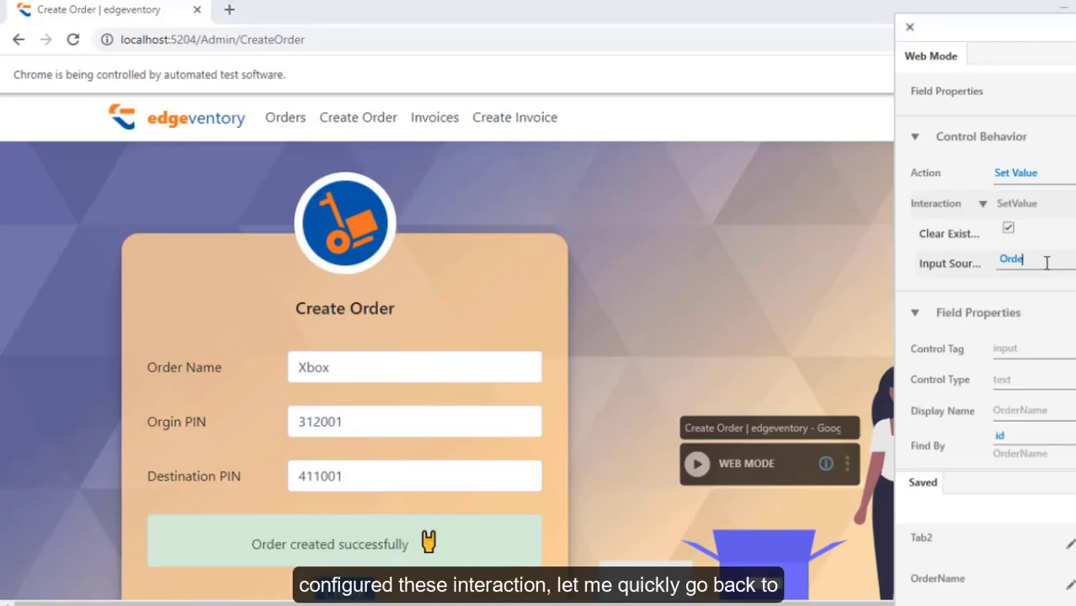
{"action": "type", "text": "rName"}
{"action": "scroll", "coordinate": [986, 286], "scroll_direction": "down", "scroll_amount": 5}
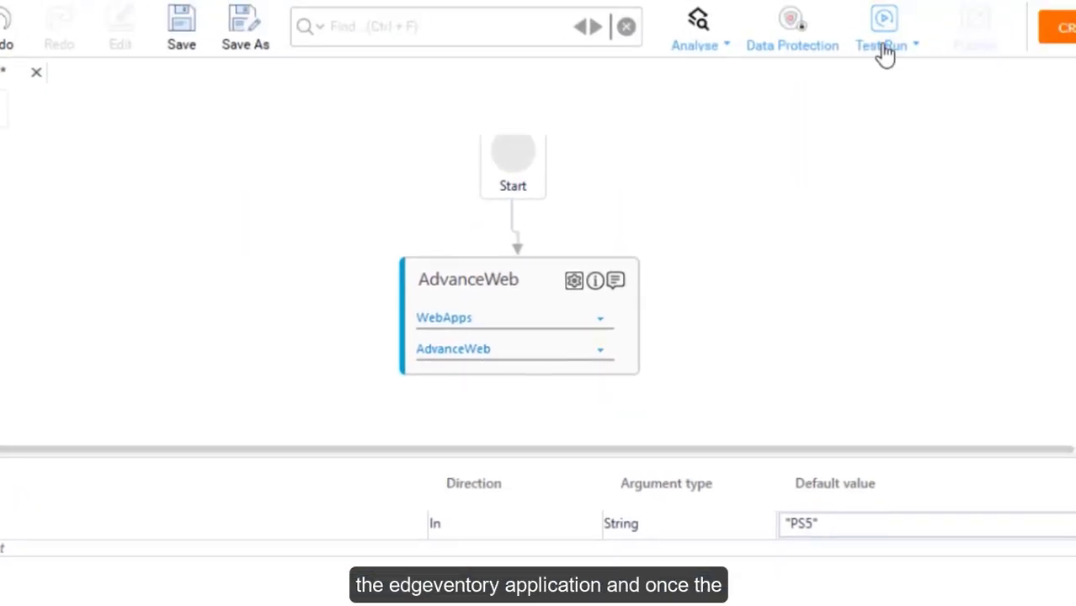
{"action": "left_click", "coordinate": [885, 49]}
{"action": "left_click", "coordinate": [904, 77]}
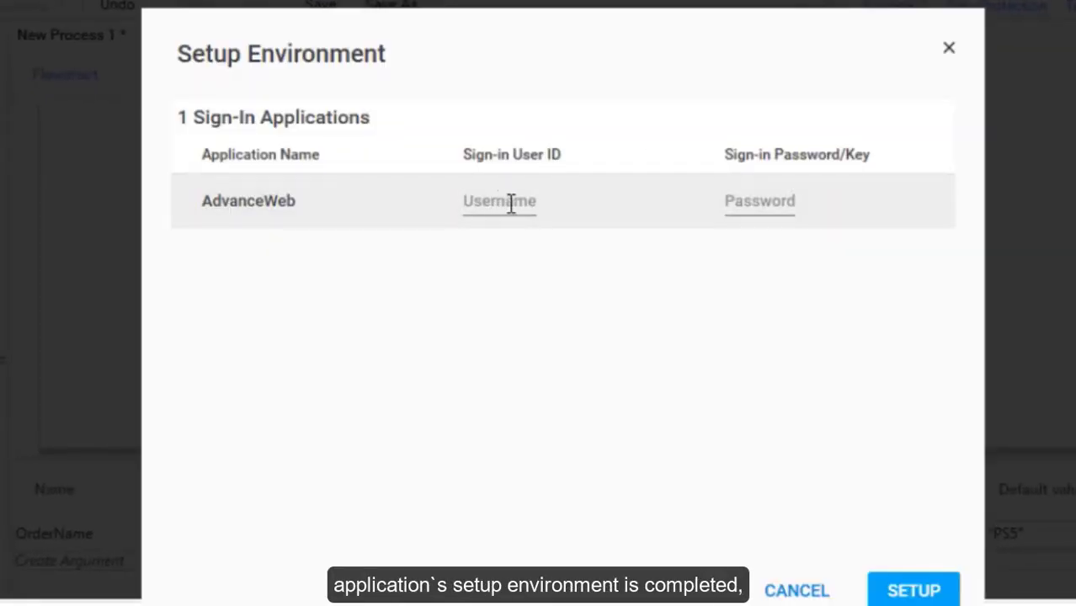
Enter the sign-in user ID and password for AdvanceWeb setup, then return to Automation Studio.
{"action": "type", "text": "Mar"}
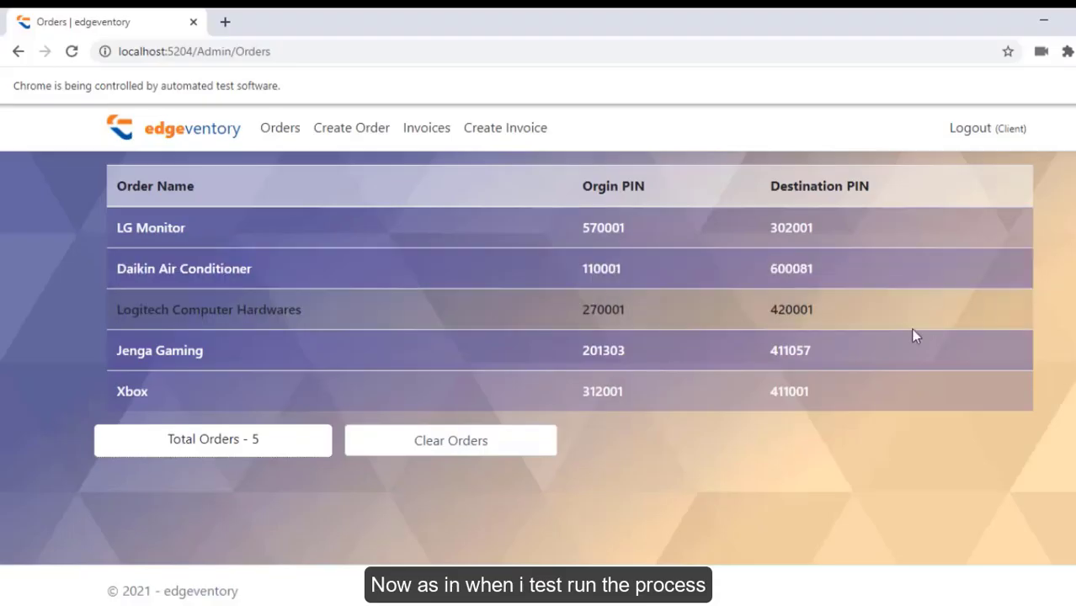
{"action": "mouse_move", "coordinate": [513, 605]}
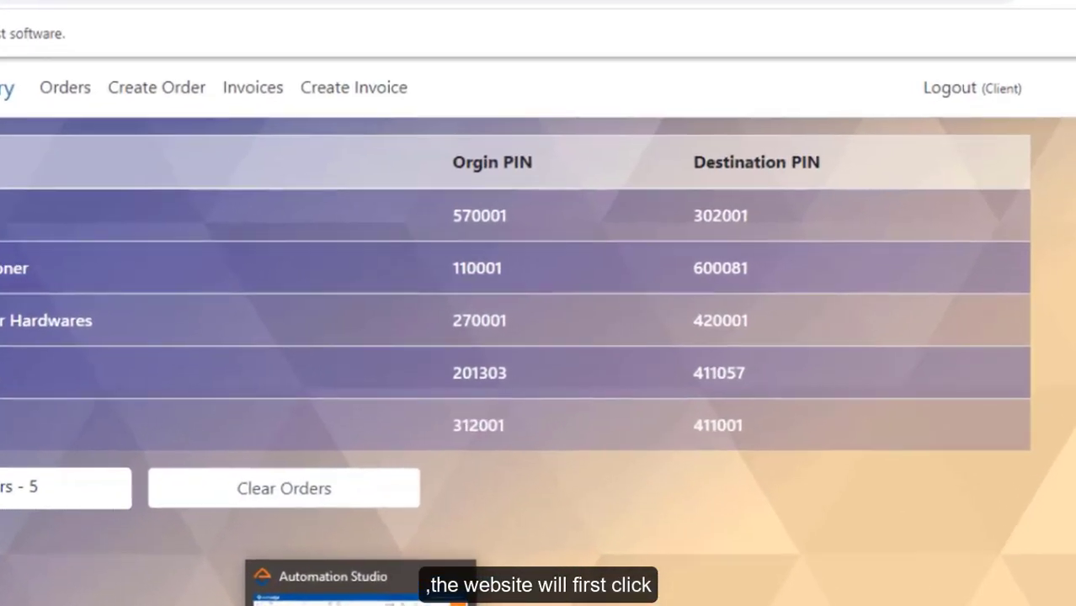
{"action": "left_click", "coordinate": [514, 604]}
Test run the order-creation process, then open New Process 2's AdvanceWeb activity for editing.
{"action": "left_click", "coordinate": [905, 50]}
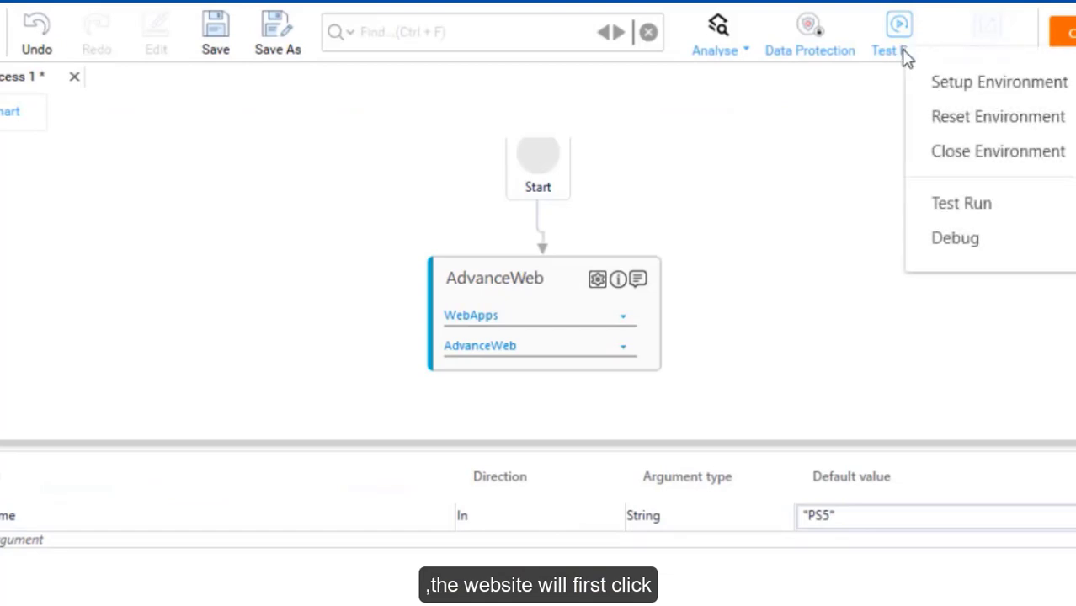
{"action": "left_click", "coordinate": [930, 202]}
{"action": "left_click", "coordinate": [639, 391]}
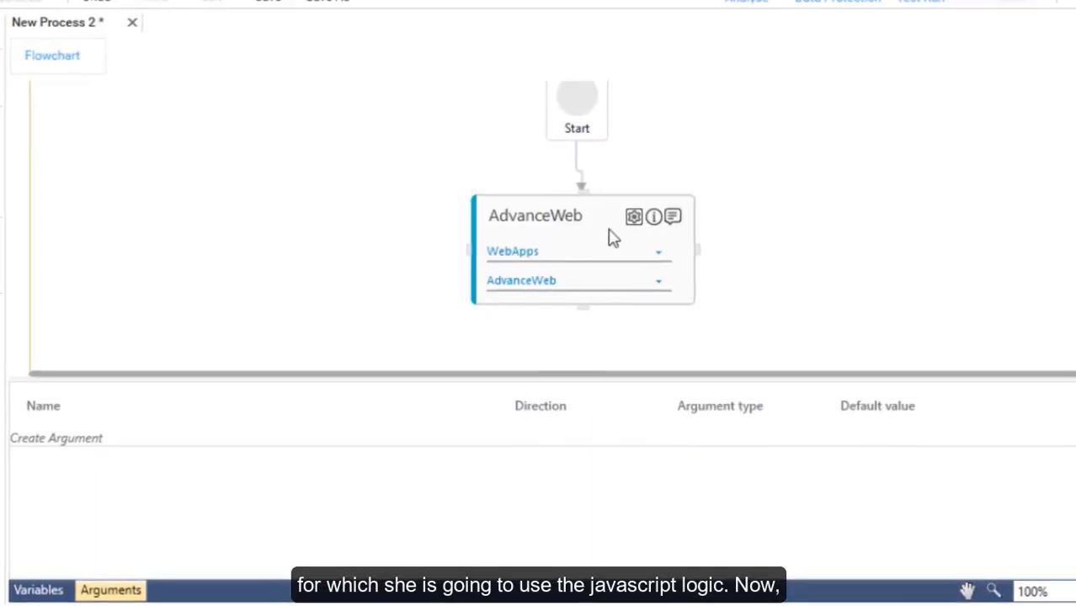
{"action": "left_click", "coordinate": [610, 234]}
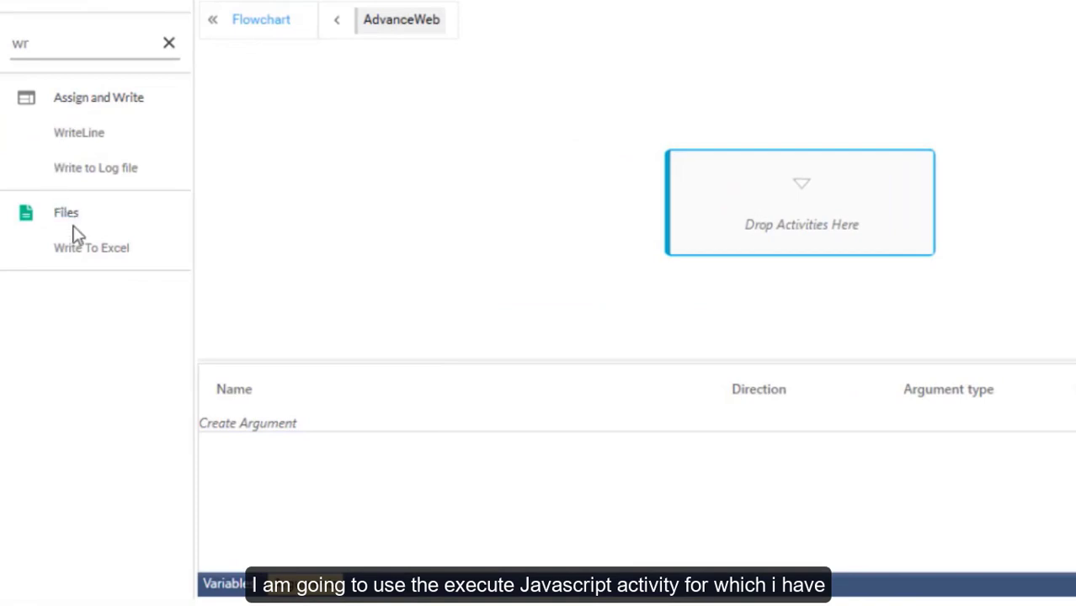
Add an Execute JavaScript step inside AdvanceWeb holding the pasted seller-name extraction script.
{"action": "left_click_drag", "start_coordinate": [29, 45], "coordinate": [3, 45]}
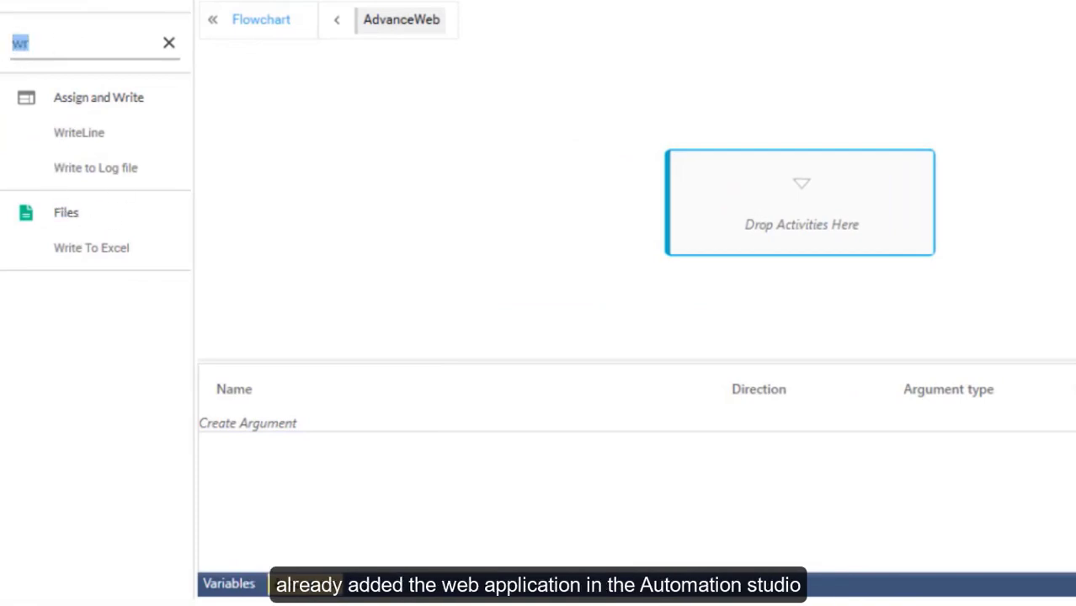
{"action": "type", "text": "e"}
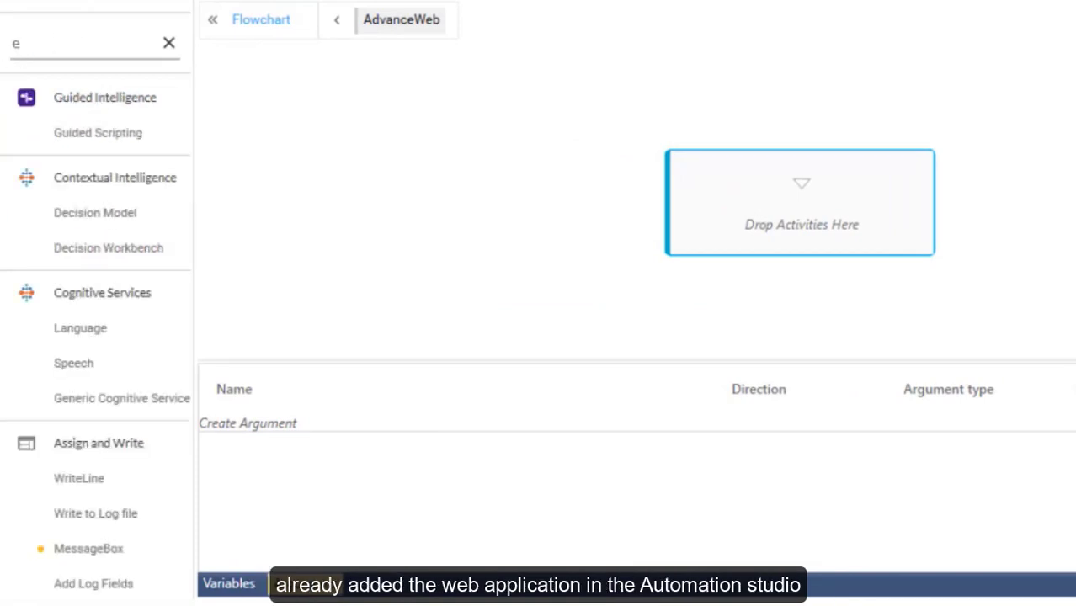
{"action": "type", "text": "xe"}
{"action": "left_click_drag", "start_coordinate": [77, 168], "coordinate": [793, 190]}
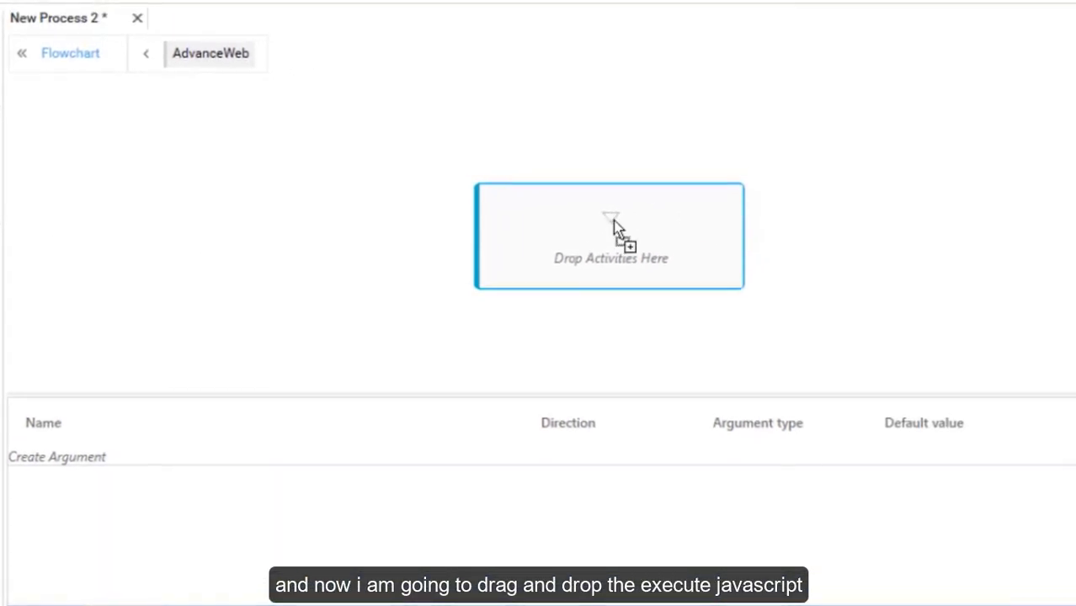
{"action": "left_click_drag", "start_coordinate": [611, 216], "coordinate": [611, 220]}
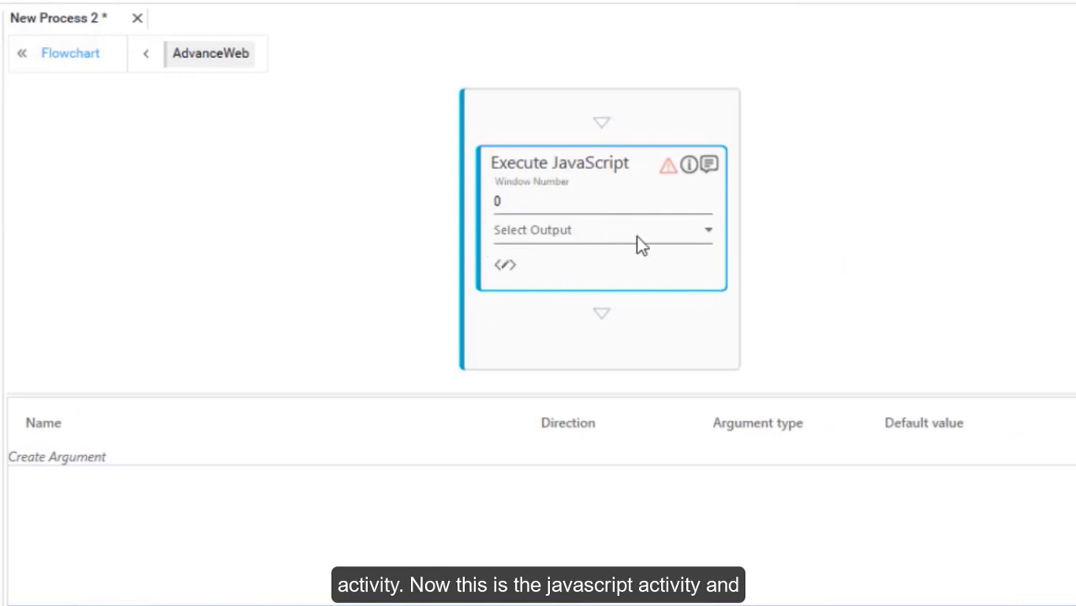
{"action": "left_click", "coordinate": [506, 270]}
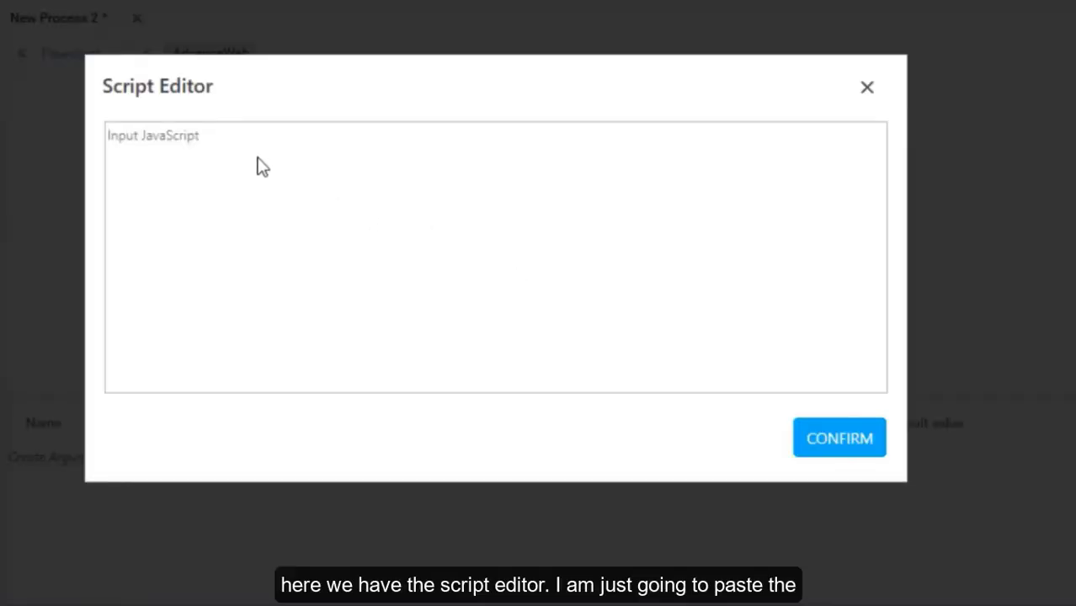
{"action": "type", "text": "var temp; temp=document.getElementsByClassName(\"table table-hover\")[0].rows[1].cells[1].innerText; return temp;"}
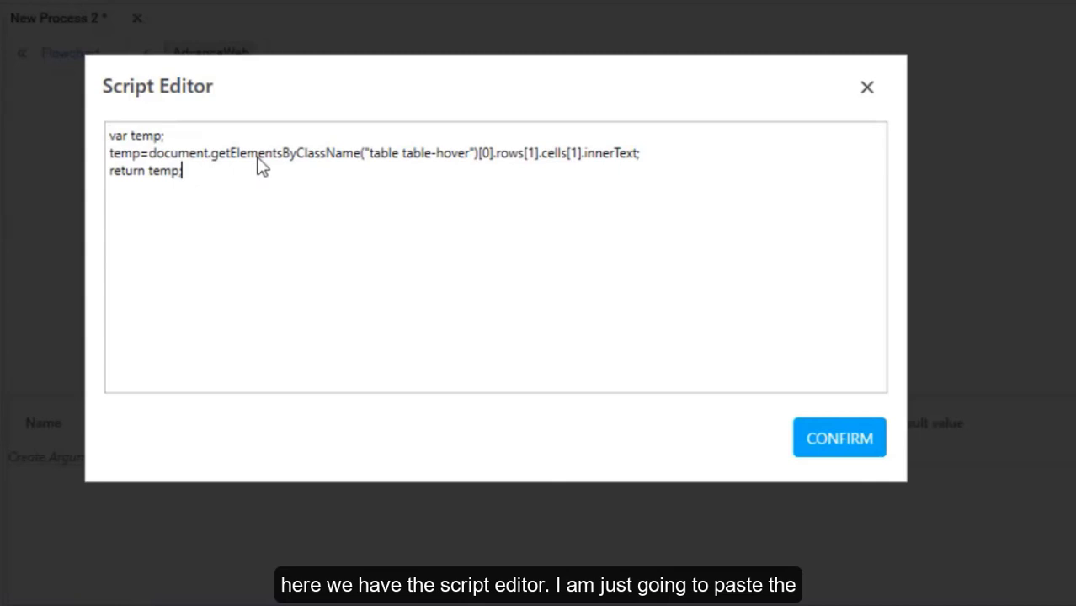
{"action": "left_click", "coordinate": [840, 439]}
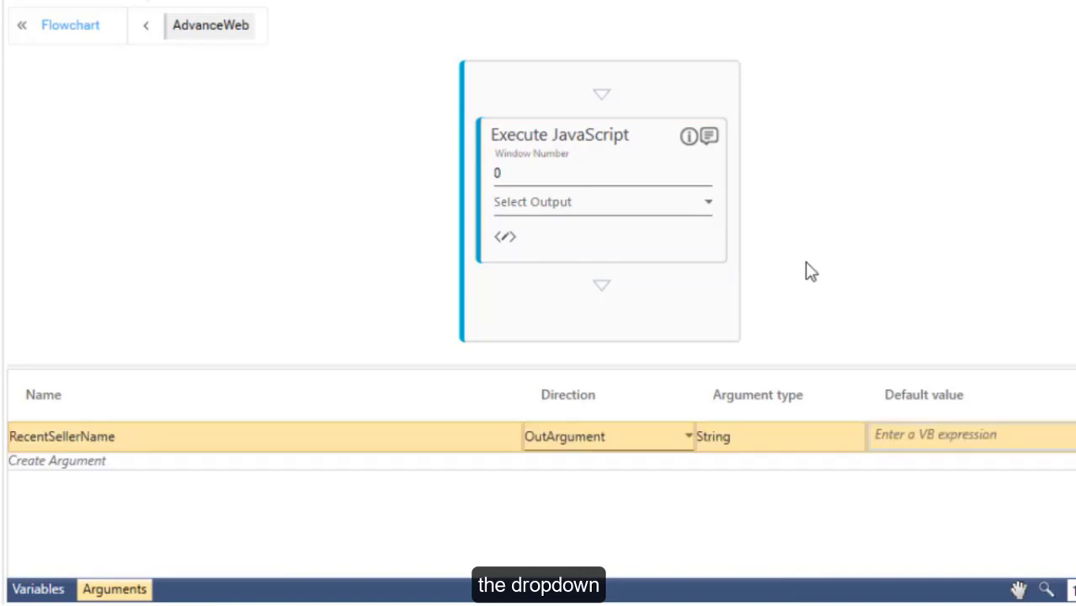
Store the Execute JavaScript result in the RecentSellerName String output argument.
{"action": "left_click", "coordinate": [697, 208]}
{"action": "left_click", "coordinate": [685, 211]}
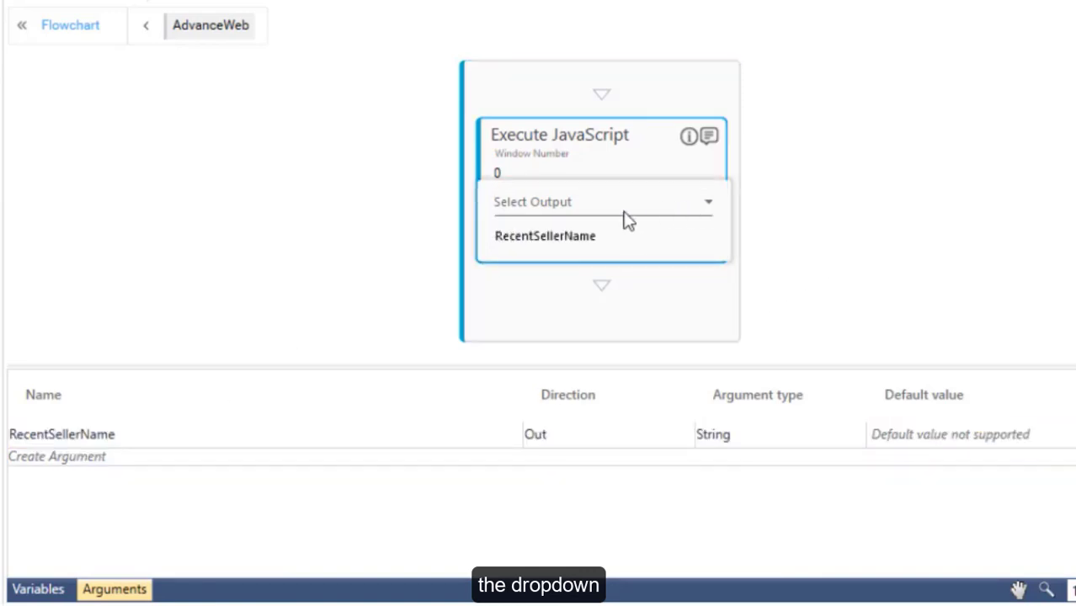
{"action": "left_click", "coordinate": [548, 239]}
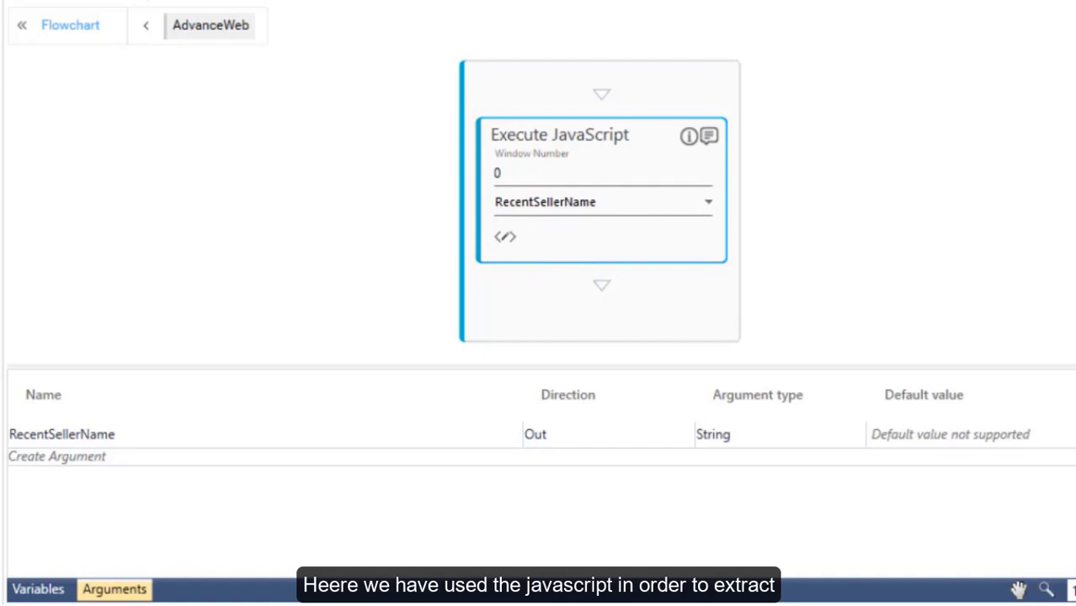
Add a WriteLine step below it with the text "Recent Seller Name".
{"action": "left_click_drag", "start_coordinate": [4, 187], "coordinate": [612, 293]}
{"action": "left_click", "coordinate": [595, 347]}
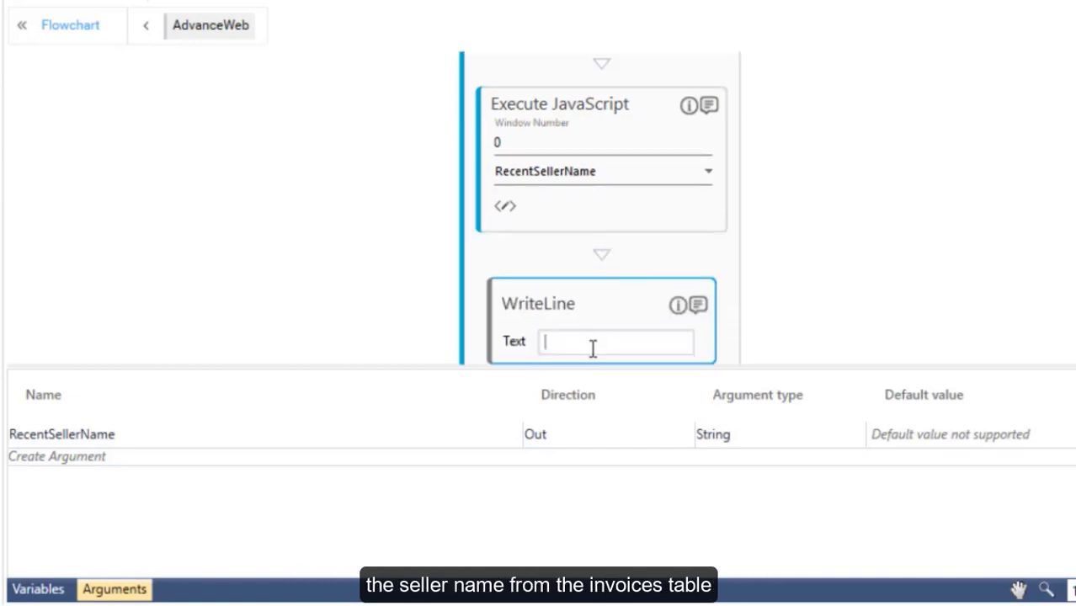
{"action": "type", "text": "\""}
{"action": "key", "text": "BackSpace"}
{"action": "type", "text": "\"Rece"}
{"action": "type", "text": "nt Se"}
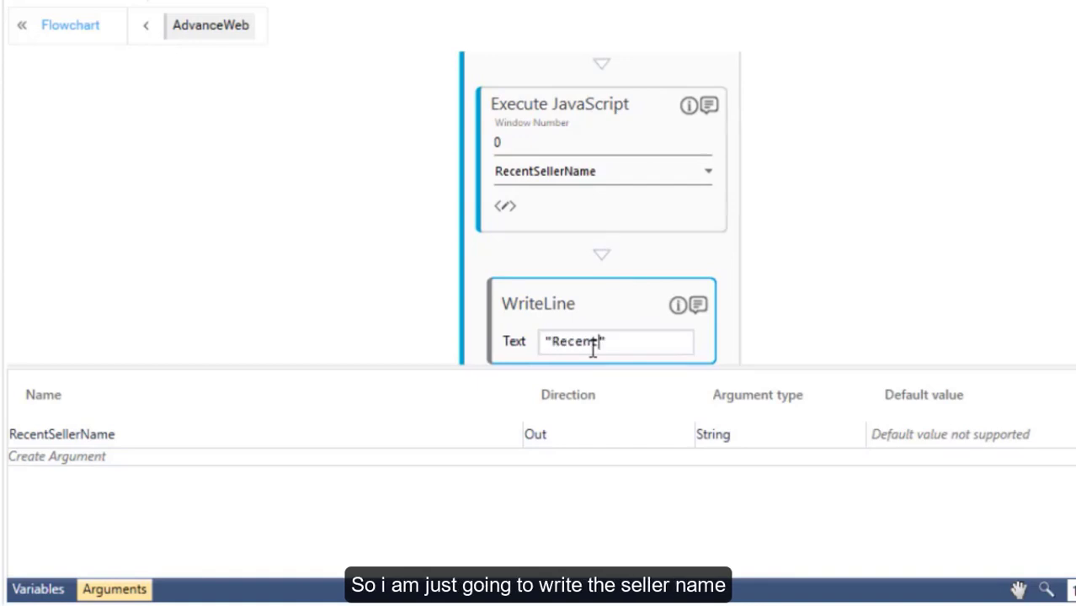
{"action": "type", "text": "ller Na"}
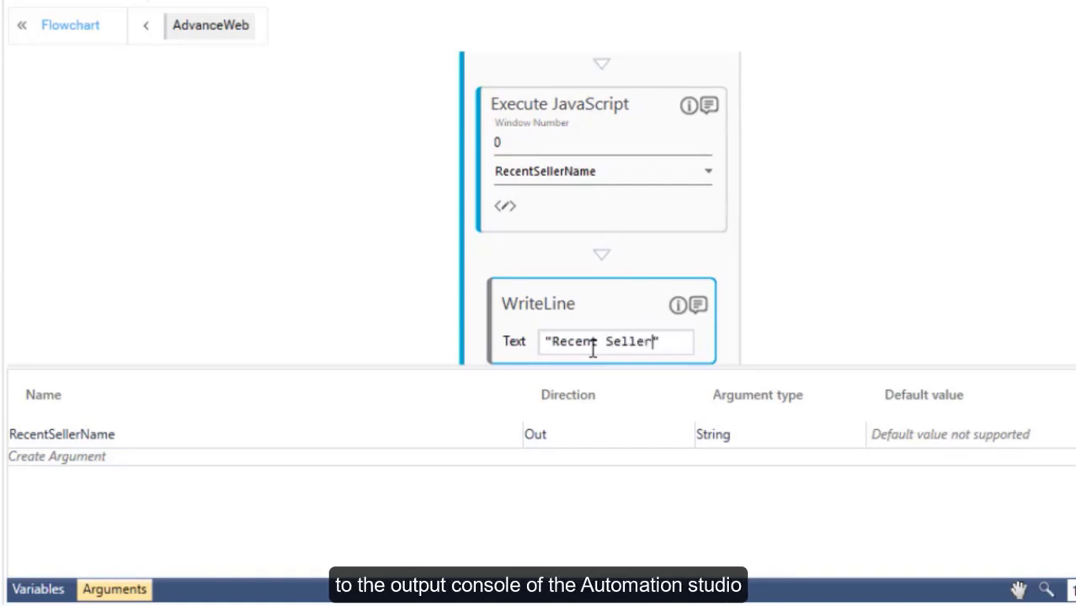
{"action": "type", "text": "me"}
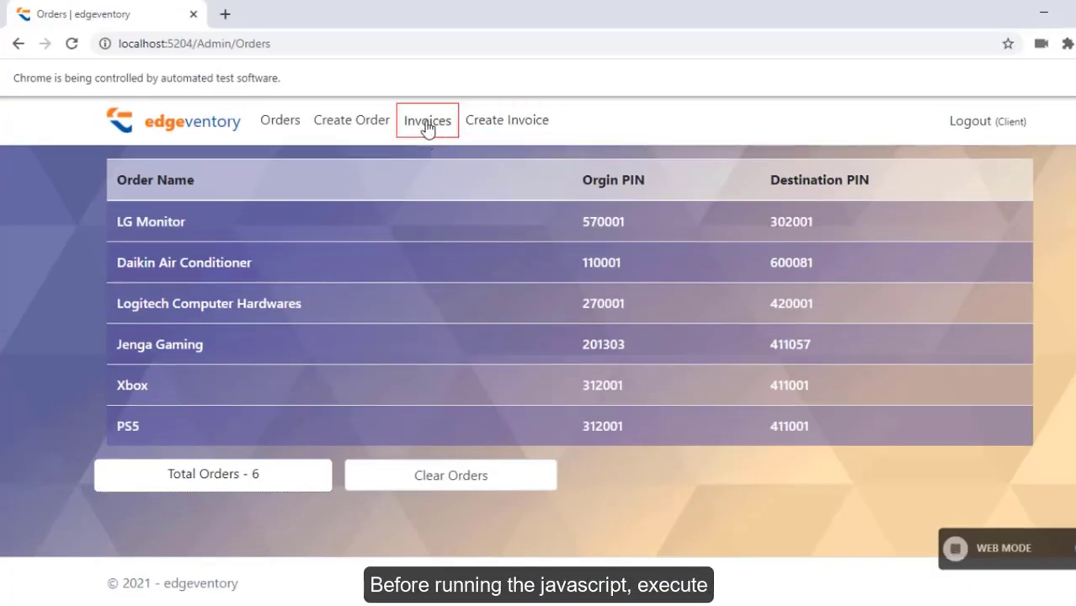
Capture the Invoices link as a control with its action set to Click, and enter its display name.
{"action": "left_click", "coordinate": [427, 120]}
{"action": "left_click", "coordinate": [1072, 176]}
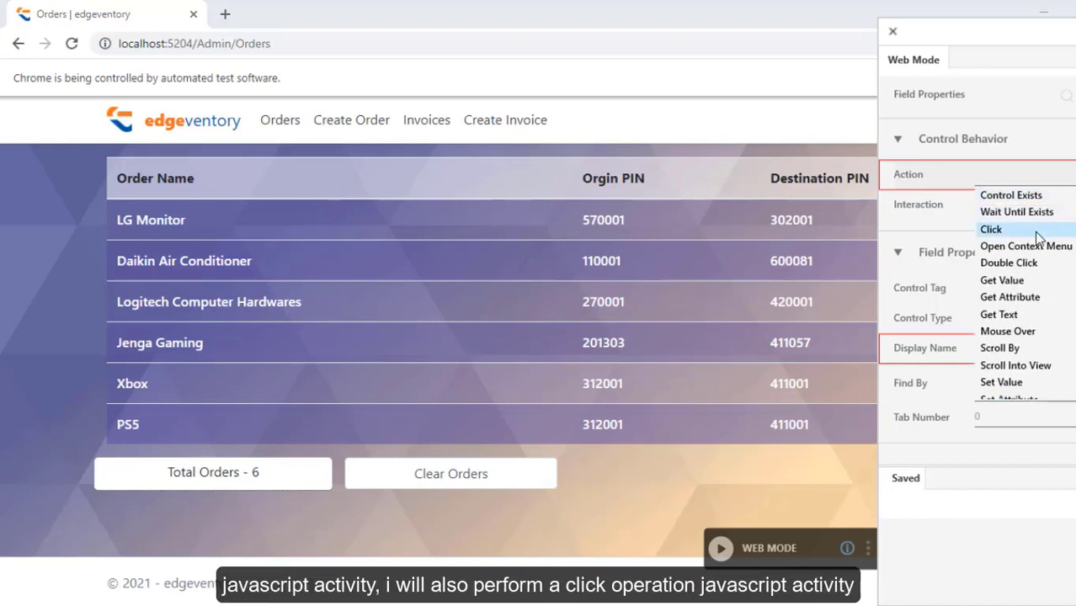
{"action": "left_click", "coordinate": [1037, 233]}
{"action": "type", "text": "C"}
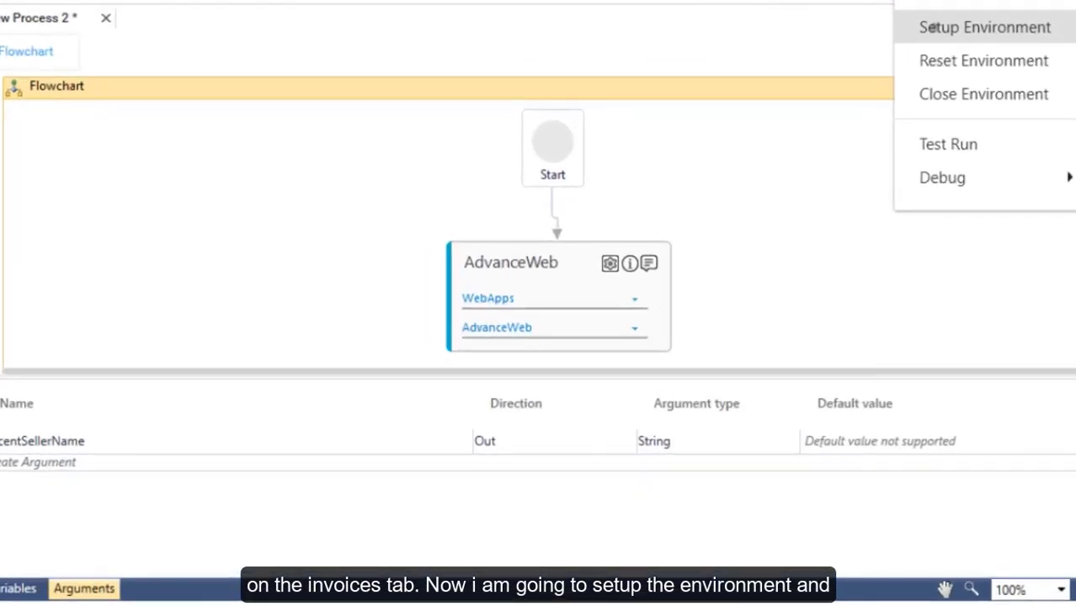
Set up the test environment with the sign-in user ID and password, then check the output shows 'Cherish Enterprises'.
{"action": "left_click", "coordinate": [957, 39]}
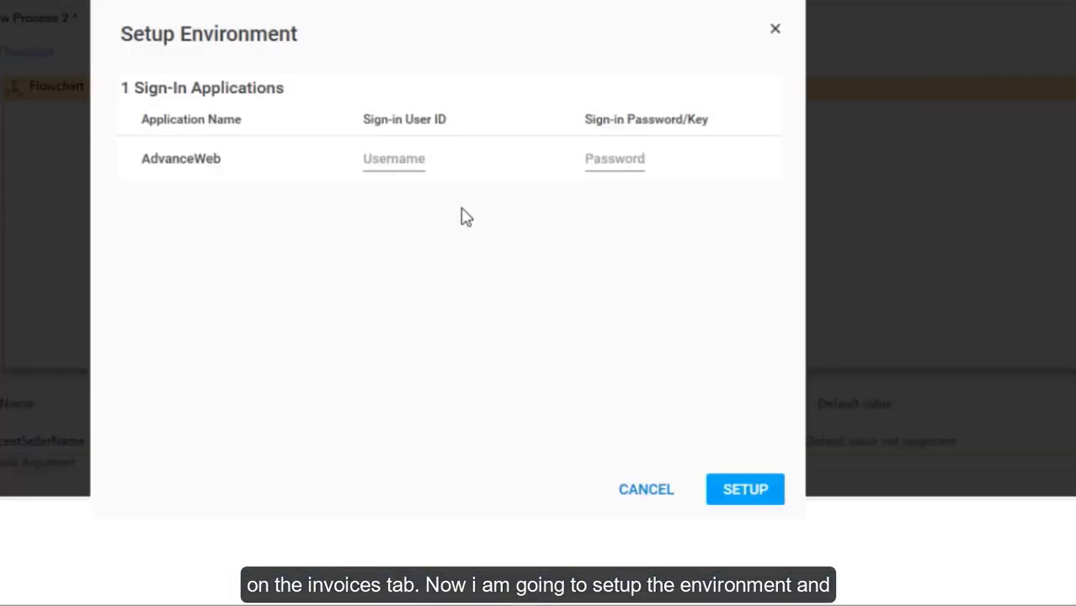
{"action": "left_click", "coordinate": [495, 220]}
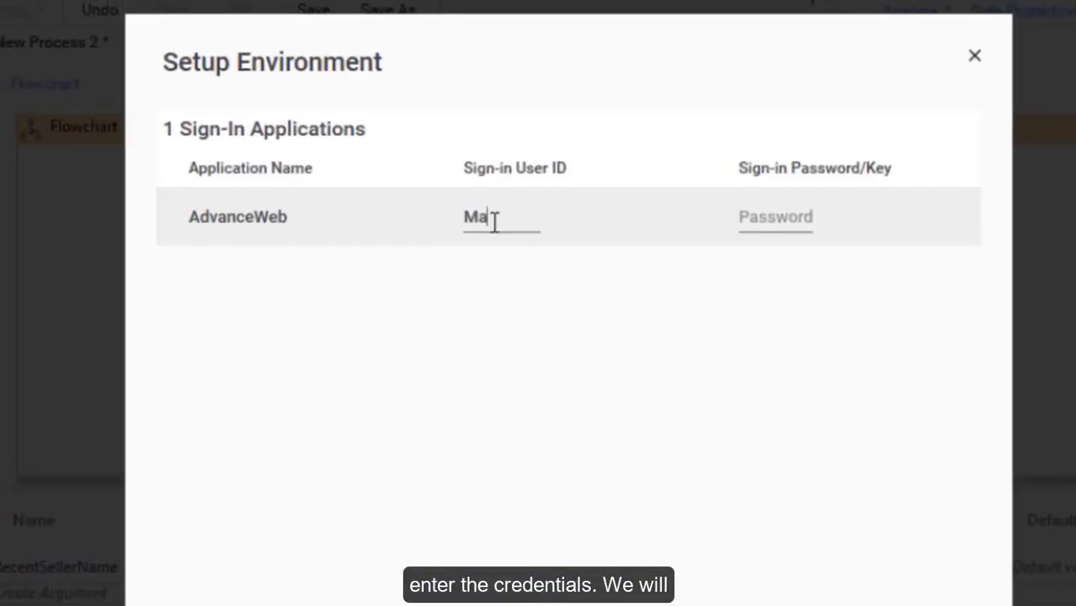
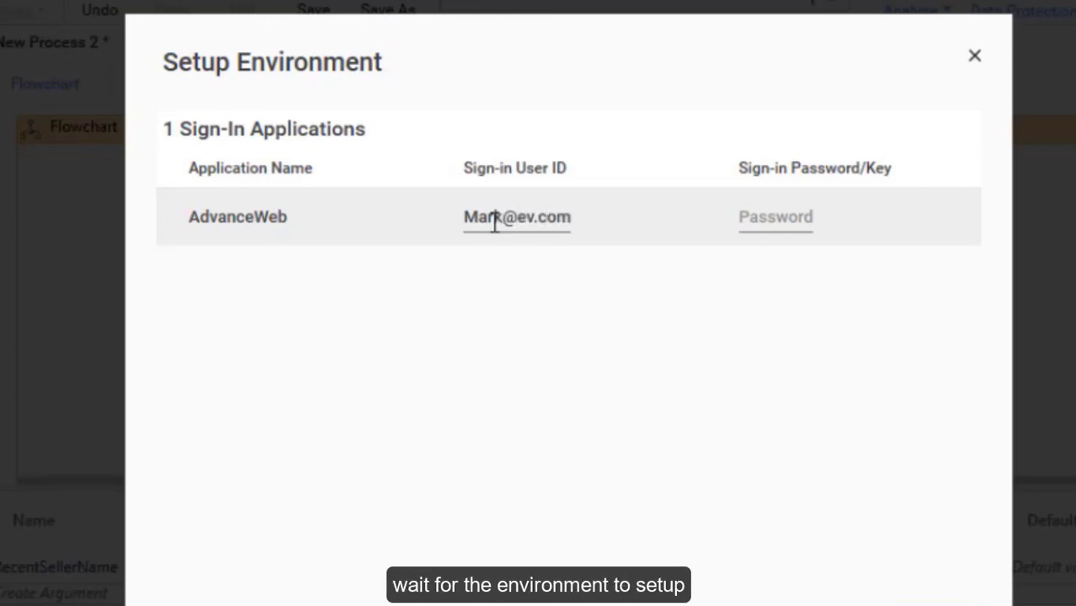
{"action": "type", "text": "******"}
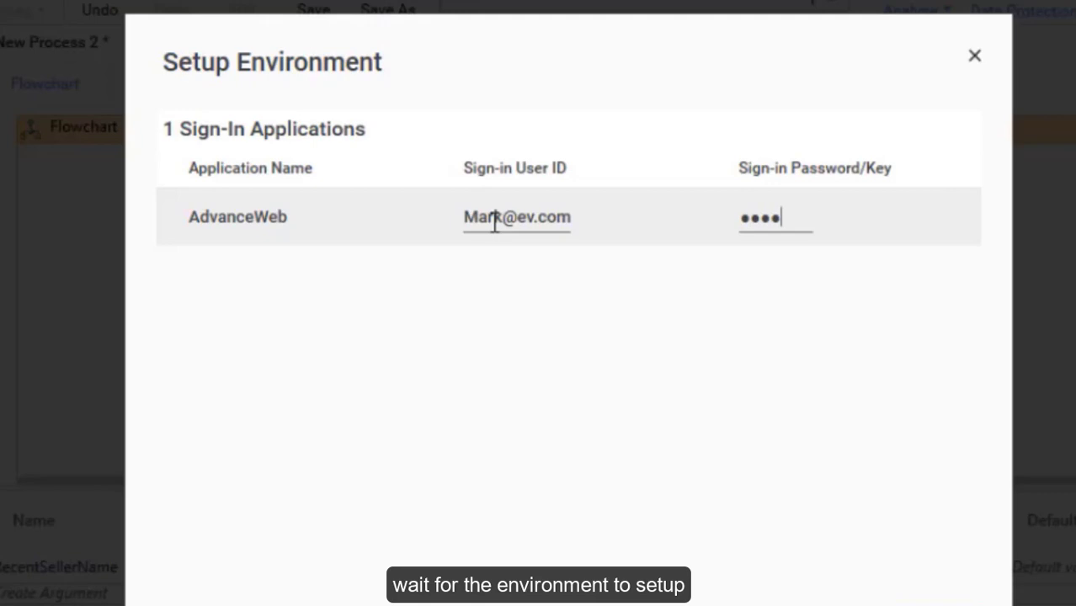
{"action": "type", "text": "**"}
{"action": "key", "text": "Return"}
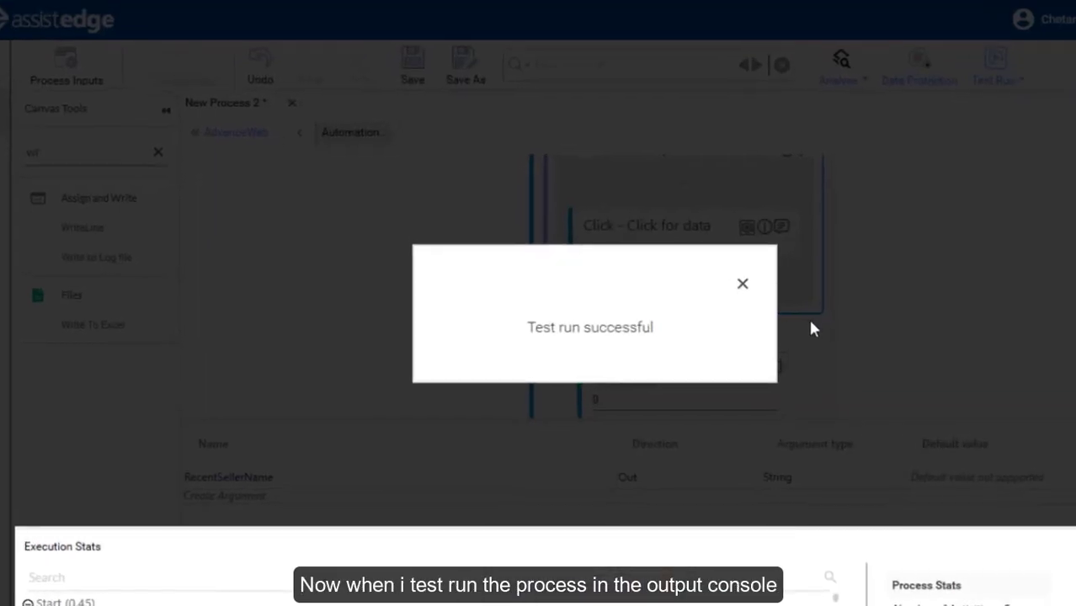
{"action": "left_click", "coordinate": [743, 284]}
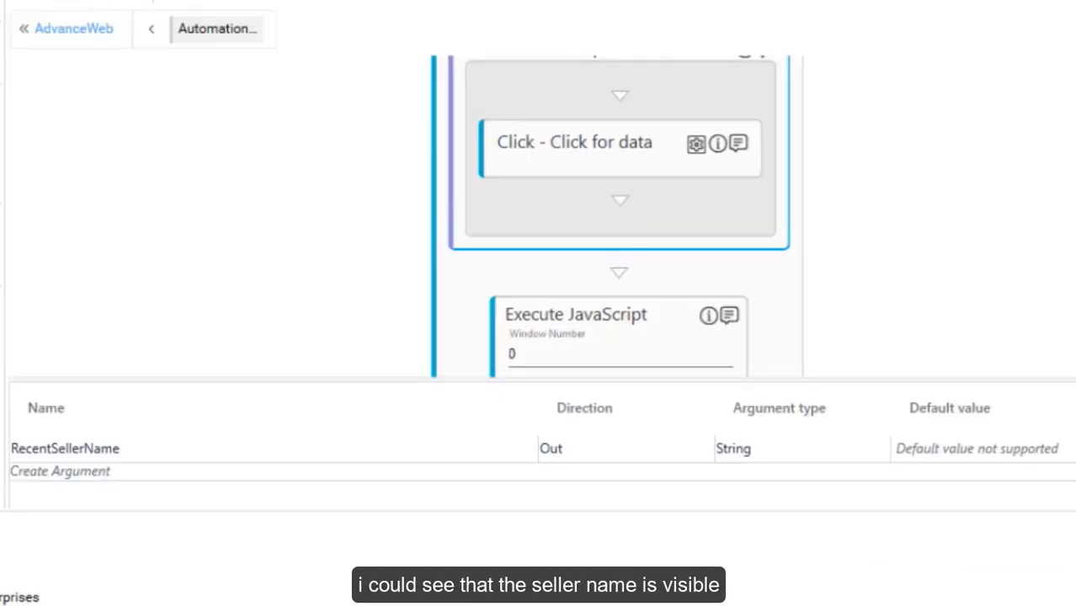
{"action": "left_click_drag", "start_coordinate": [0, 598], "coordinate": [45, 594]}
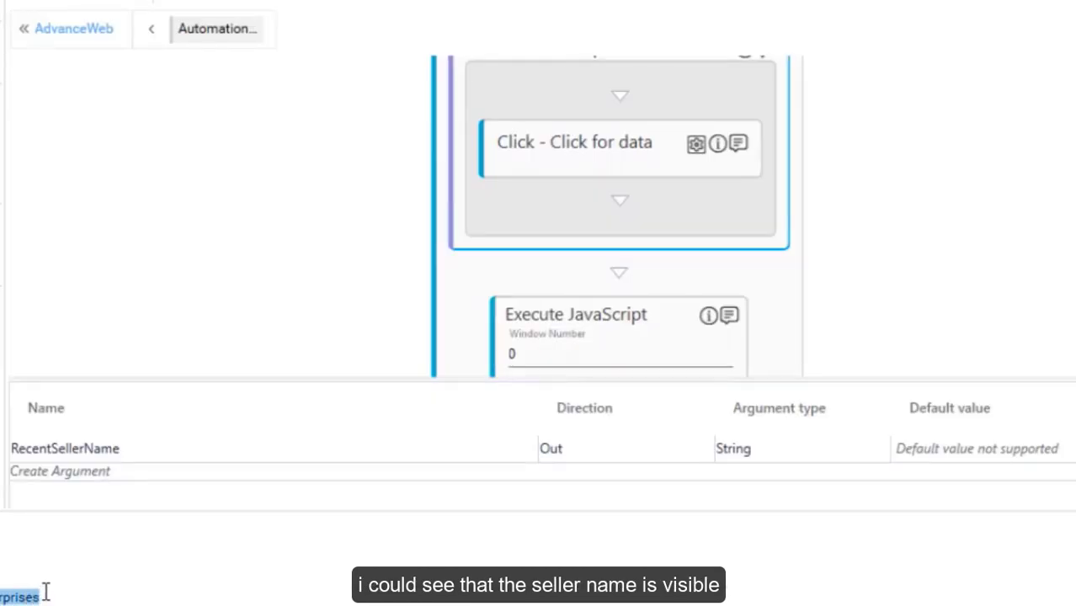
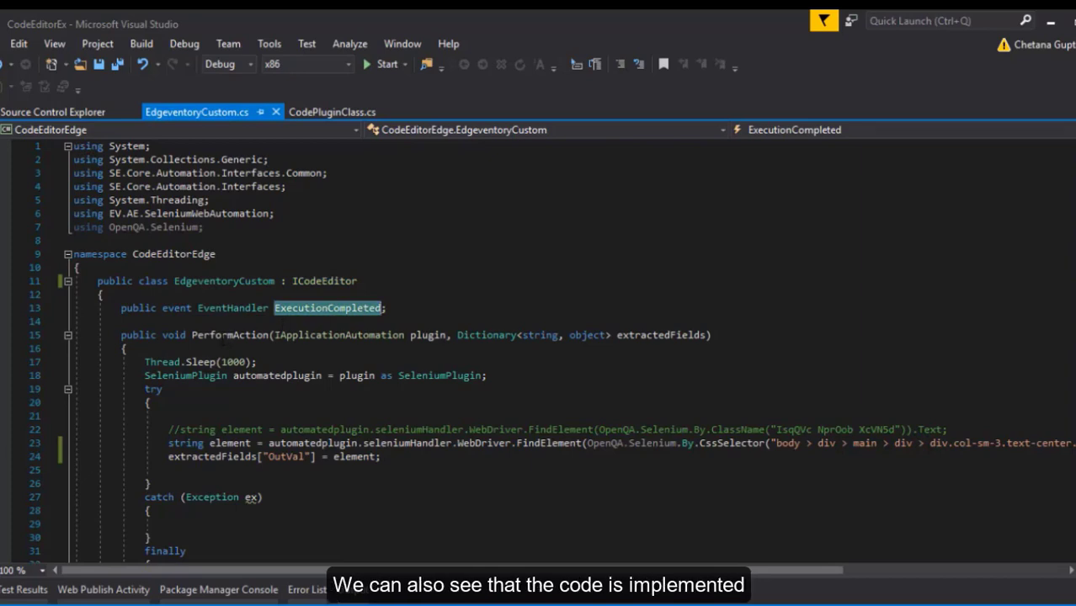
Review the PerformAction code and OutVal lookup, and check the CodeEditorEdge project's references.
{"action": "triple_click", "coordinate": [226, 335]}
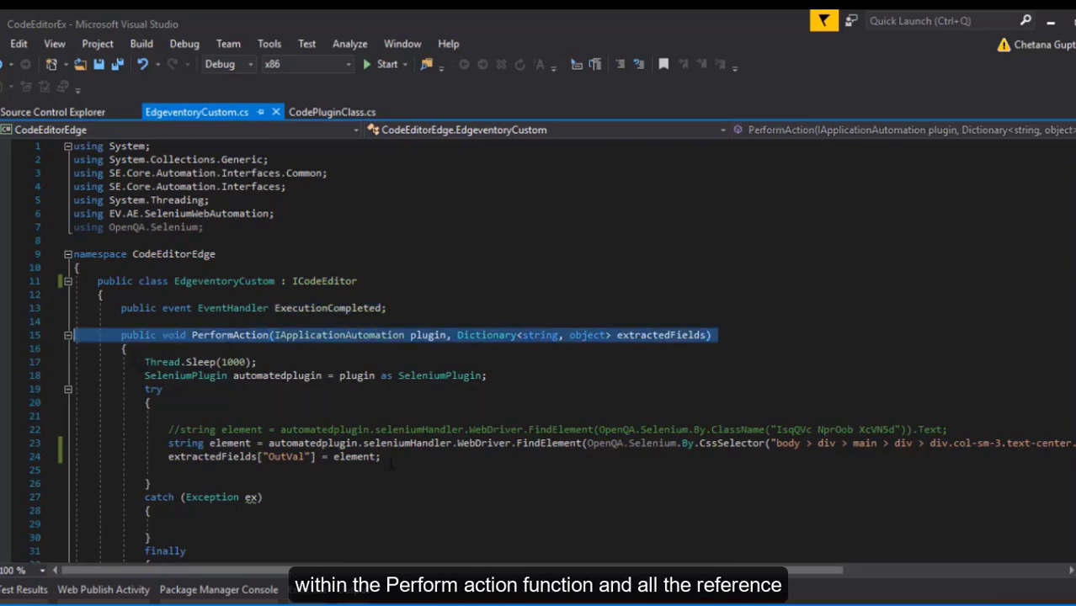
{"action": "left_click_drag", "start_coordinate": [378, 457], "coordinate": [174, 443]}
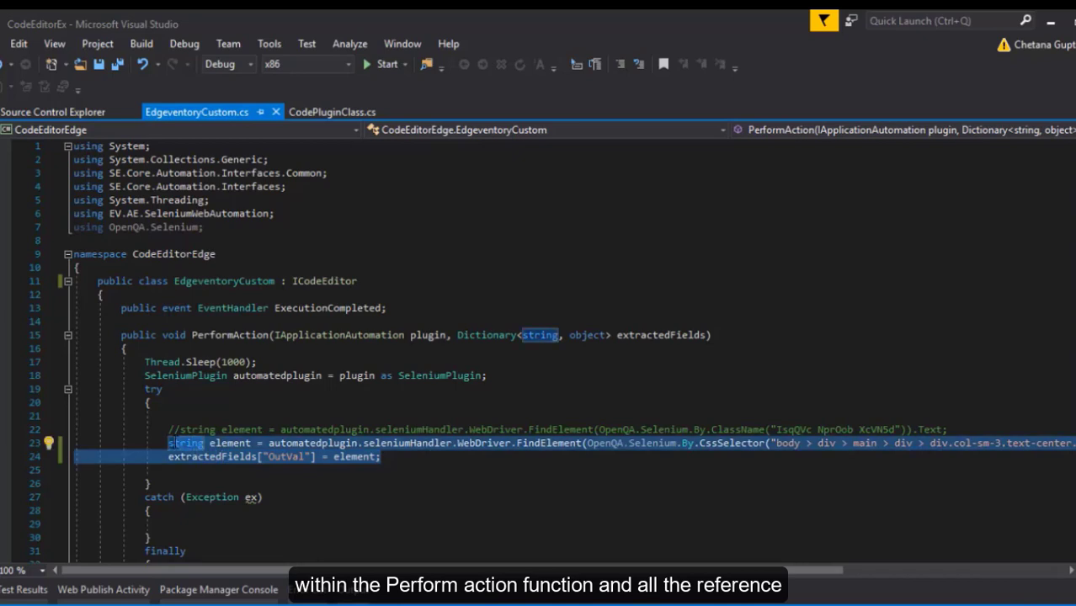
{"action": "double_click", "coordinate": [285, 456]}
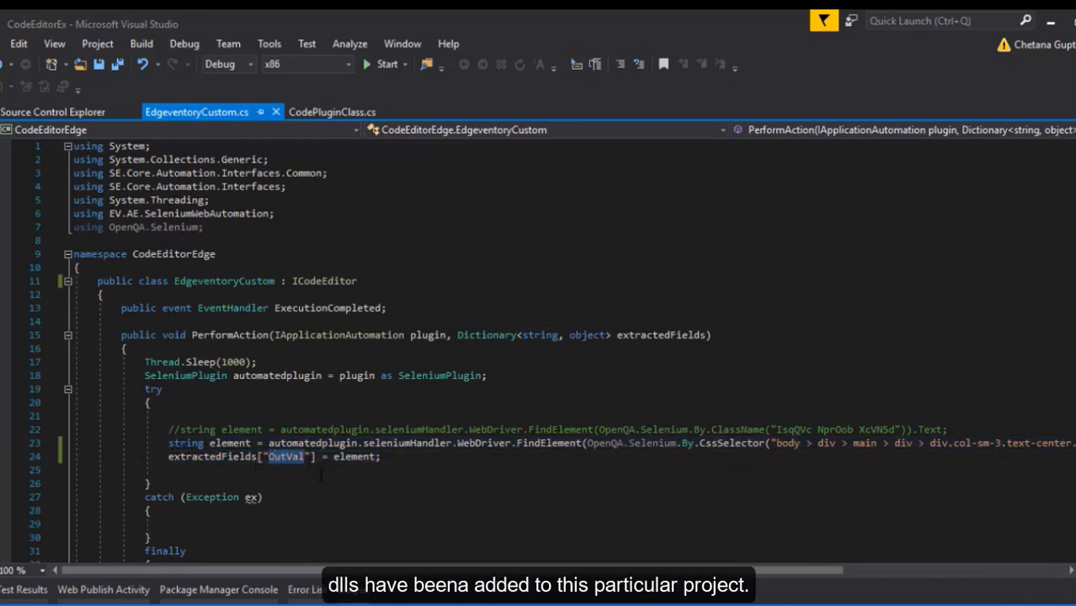
{"action": "scroll", "coordinate": [327, 485], "scroll_direction": "down", "scroll_amount": 1}
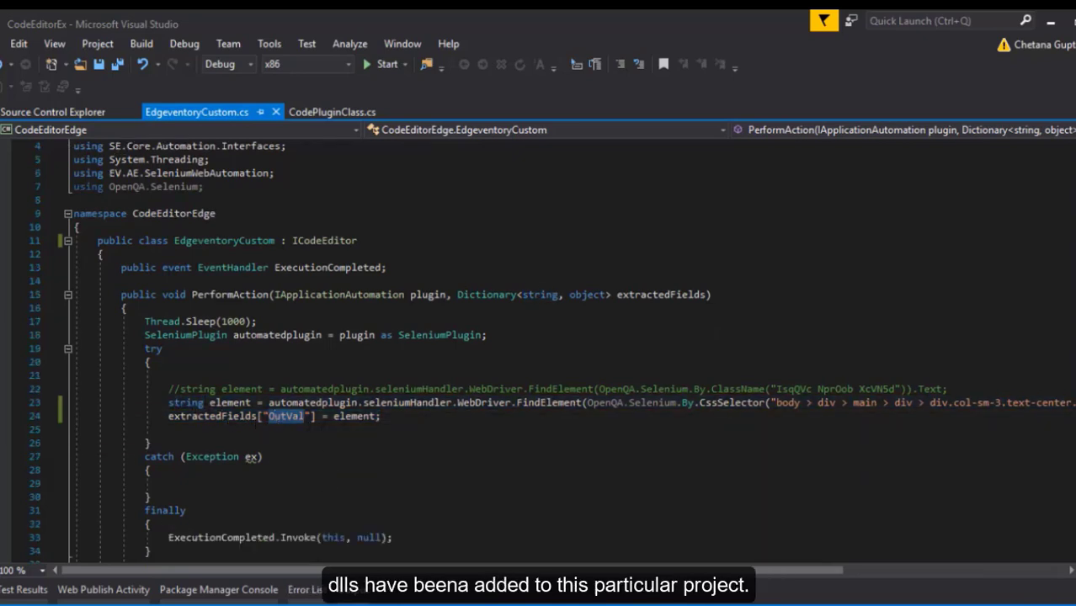
{"action": "key", "text": "ctrl+alt+l"}
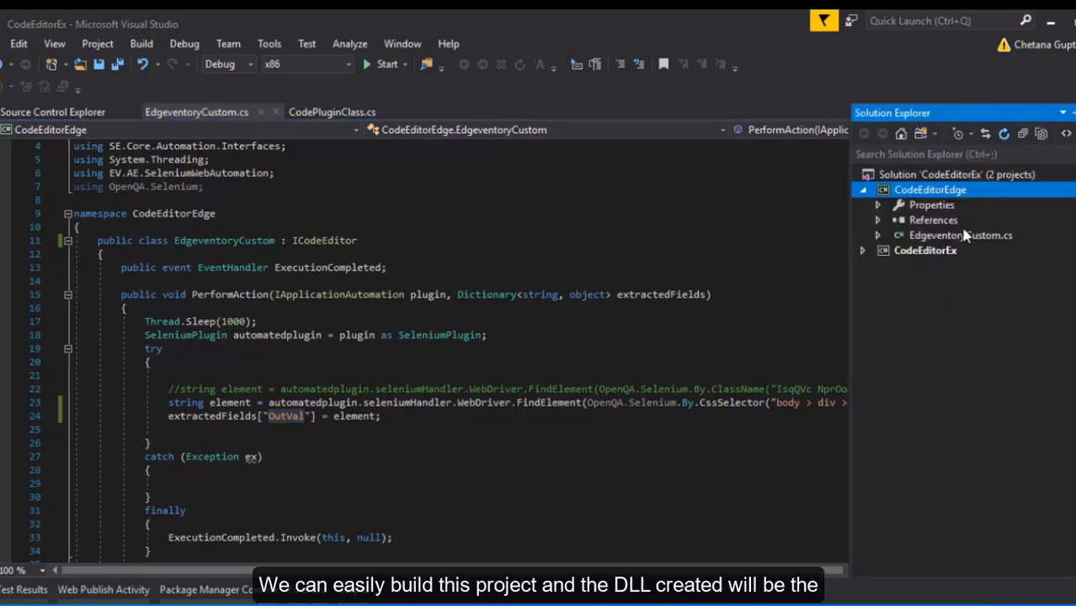
{"action": "left_click", "coordinate": [880, 219]}
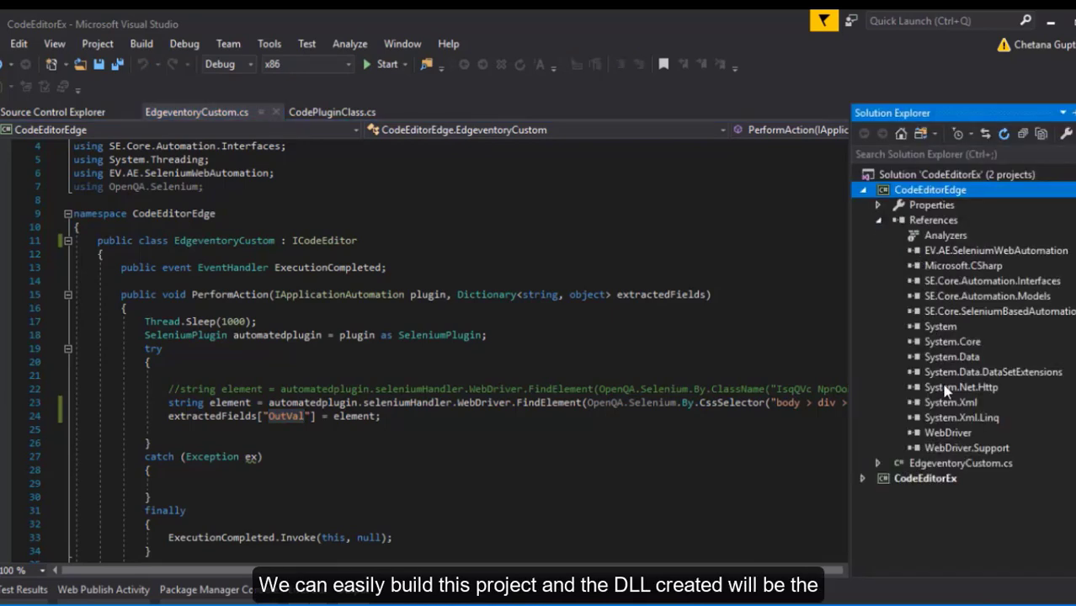
{"action": "left_click", "coordinate": [801, 458]}
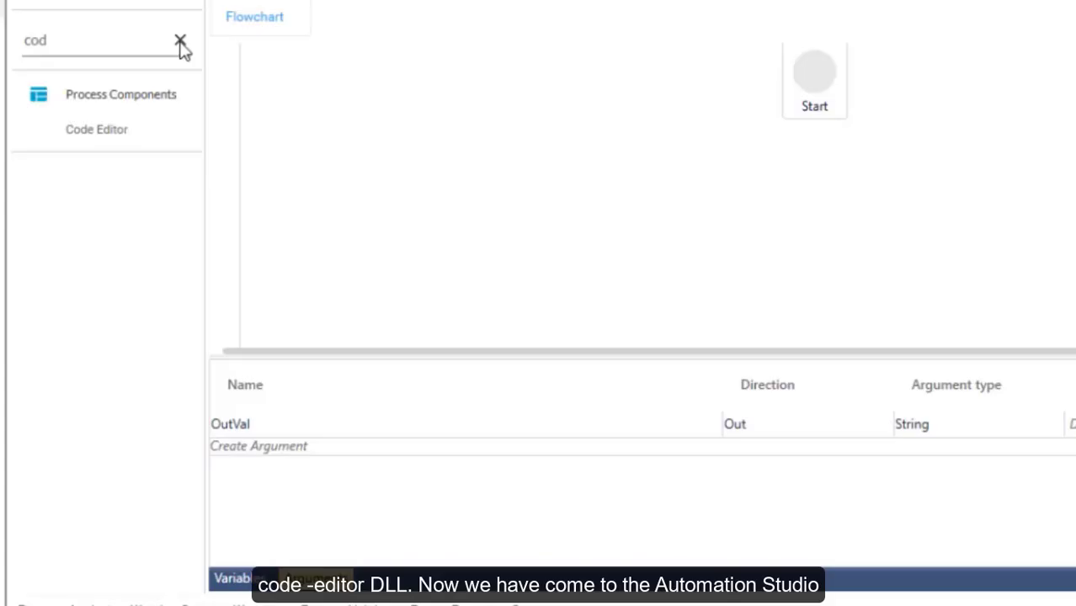
Add an Application activity under Start with type WebApps and application AdvanceWeb.
{"action": "left_click", "coordinate": [180, 42]}
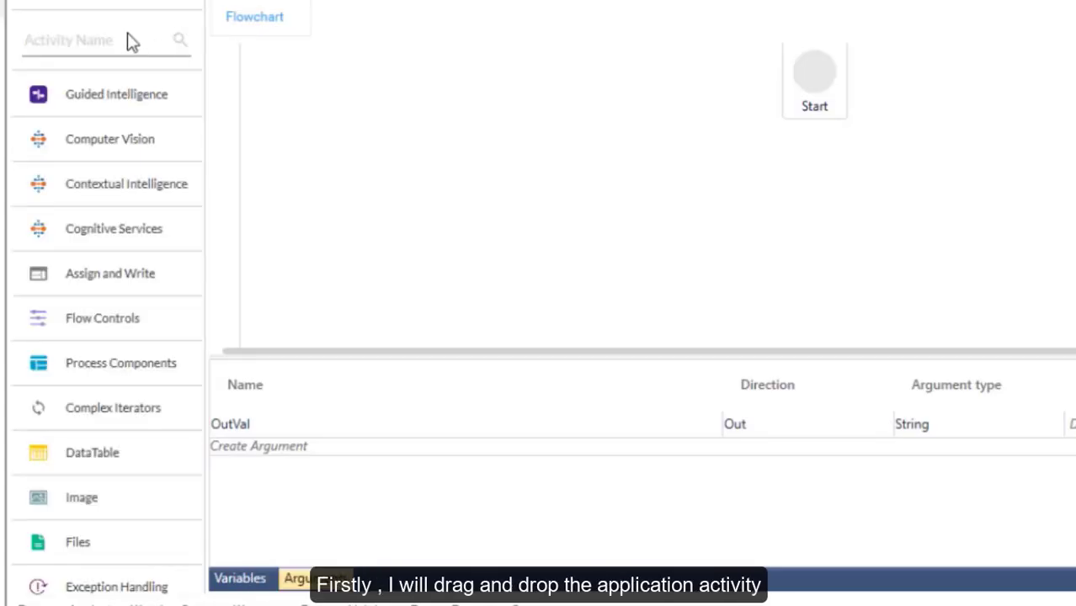
{"action": "type", "text": "a"}
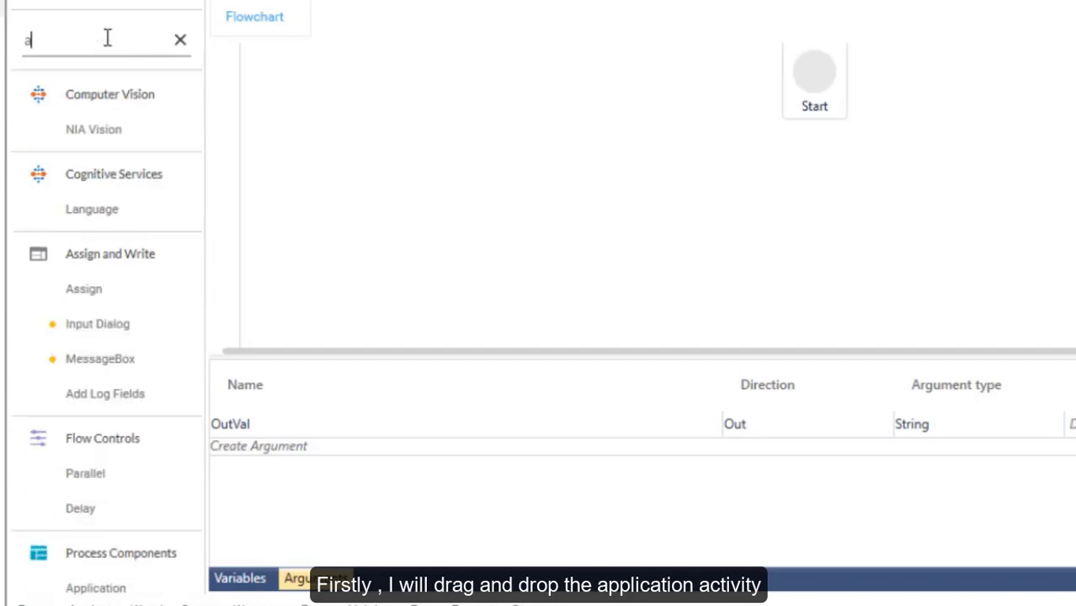
{"action": "type", "text": "pp"}
{"action": "left_click_drag", "start_coordinate": [110, 133], "coordinate": [814, 148]}
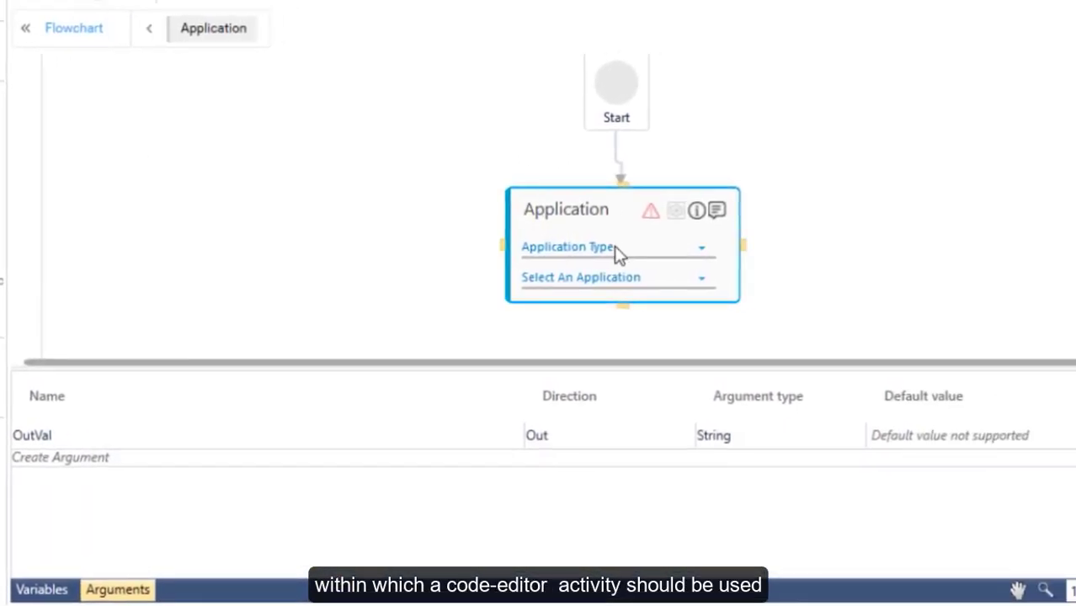
{"action": "left_click", "coordinate": [618, 261]}
{"action": "scroll", "coordinate": [644, 312], "scroll_direction": "down", "scroll_amount": 4}
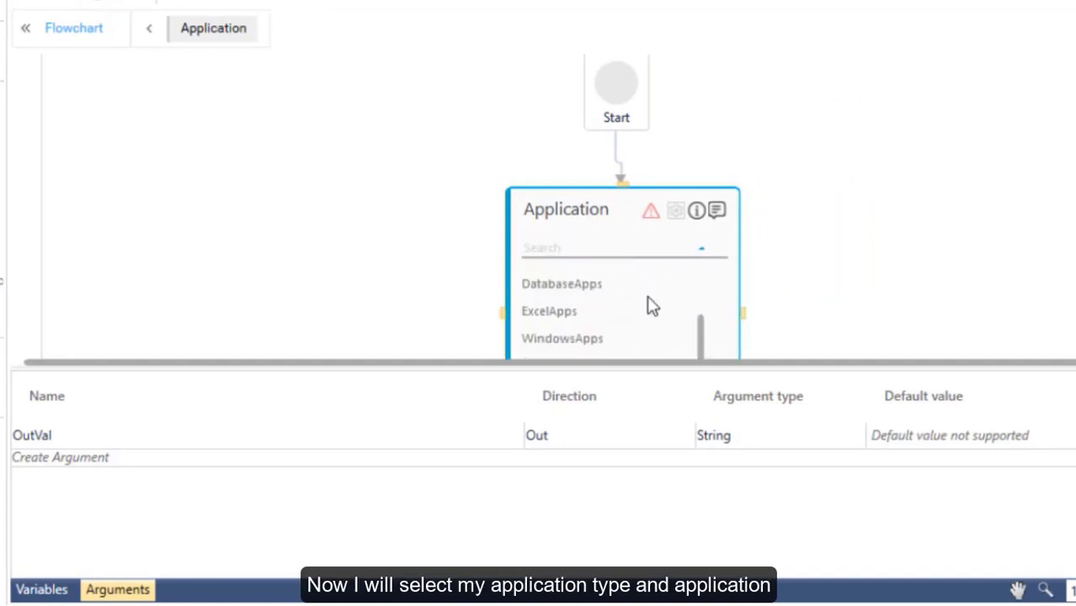
{"action": "scroll", "coordinate": [589, 303], "scroll_direction": "up", "scroll_amount": 2}
{"action": "type", "text": "we"}
{"action": "left_click", "coordinate": [559, 278]}
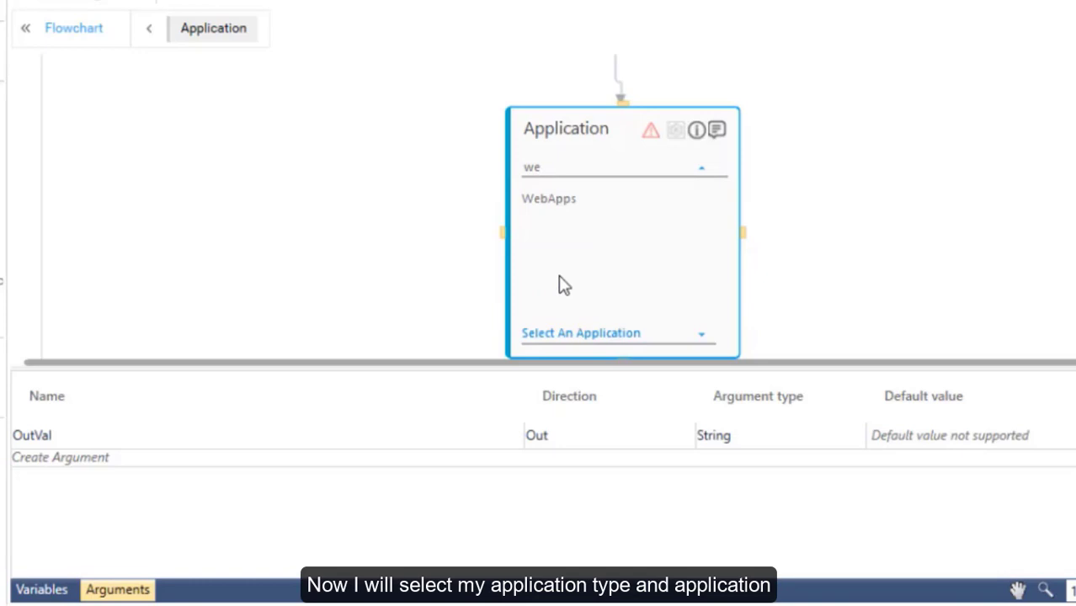
{"action": "left_click", "coordinate": [558, 197]}
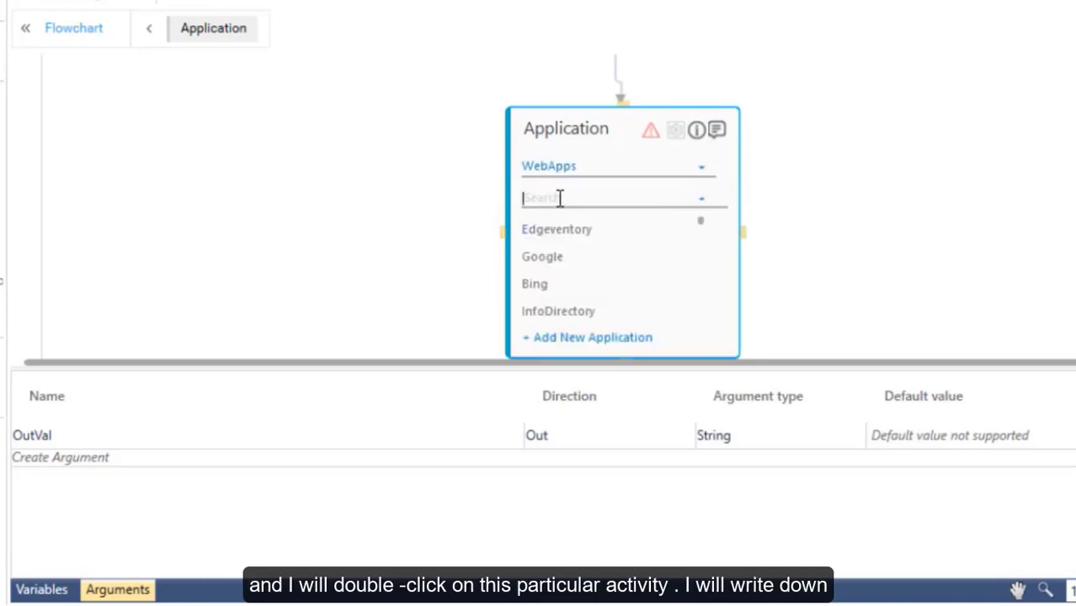
{"action": "type", "text": "Ad"}
{"action": "left_click", "coordinate": [556, 230]}
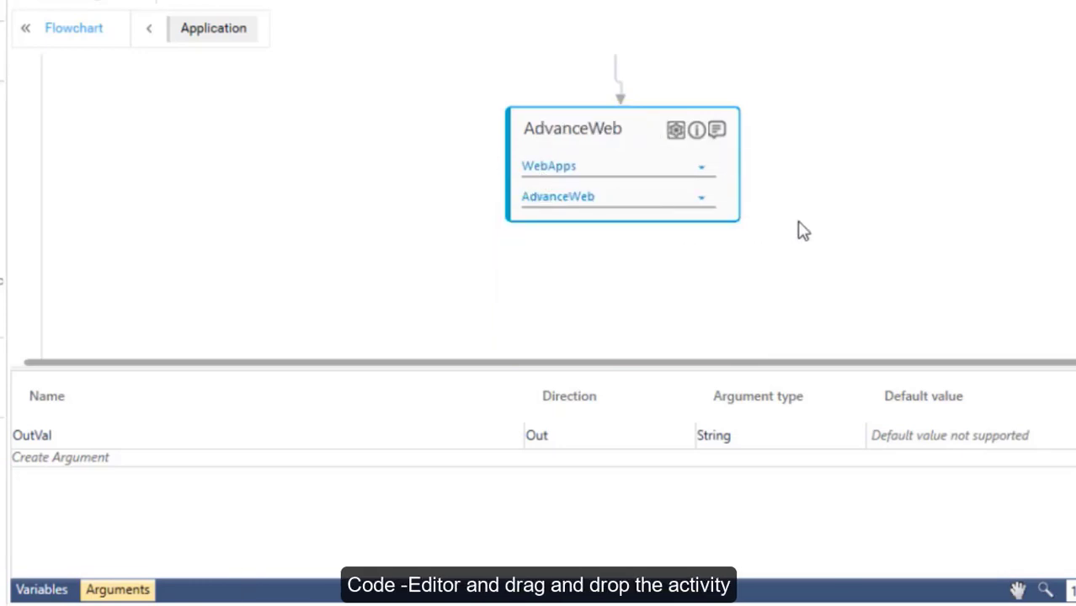
Open the AdvanceWeb activity and place a Code Editor activity inside it.
{"action": "double_click", "coordinate": [652, 146]}
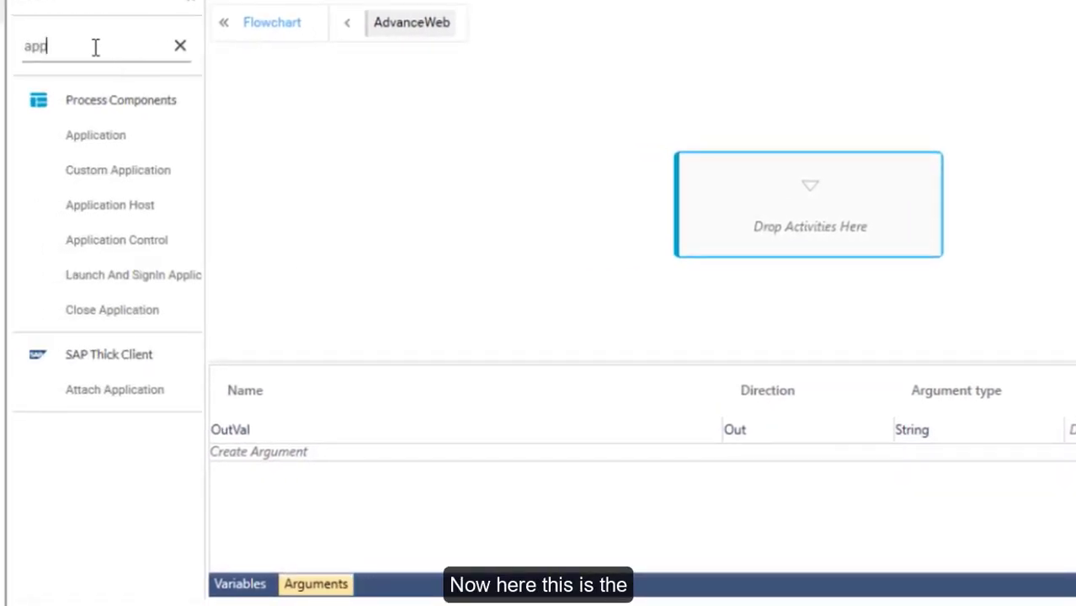
{"action": "left_click_drag", "start_coordinate": [96, 46], "coordinate": [4, 50]}
{"action": "type", "text": "code"}
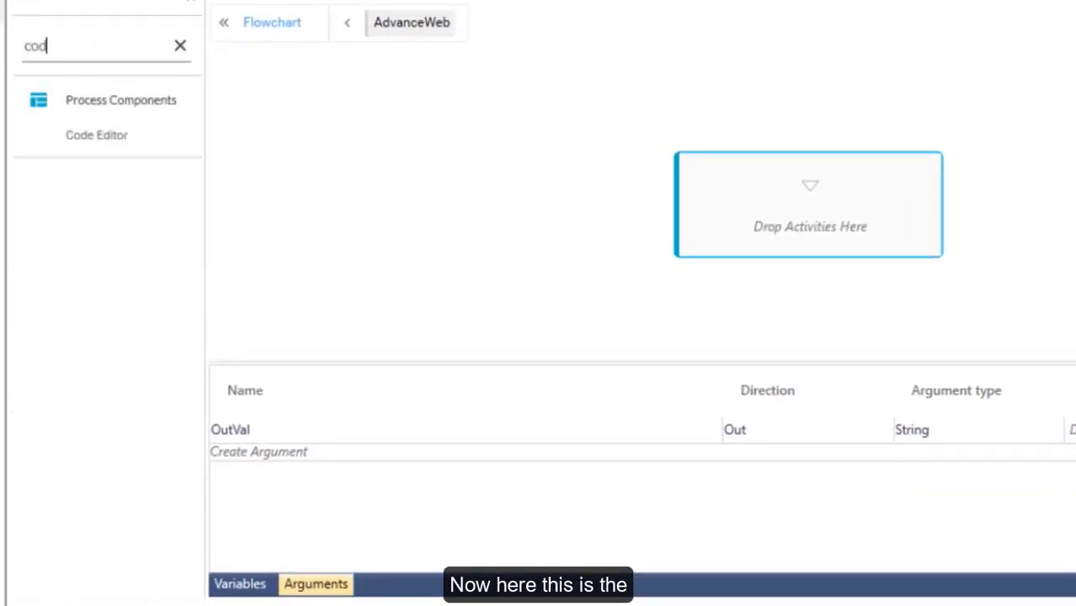
{"action": "left_click_drag", "start_coordinate": [99, 142], "coordinate": [515, 191]}
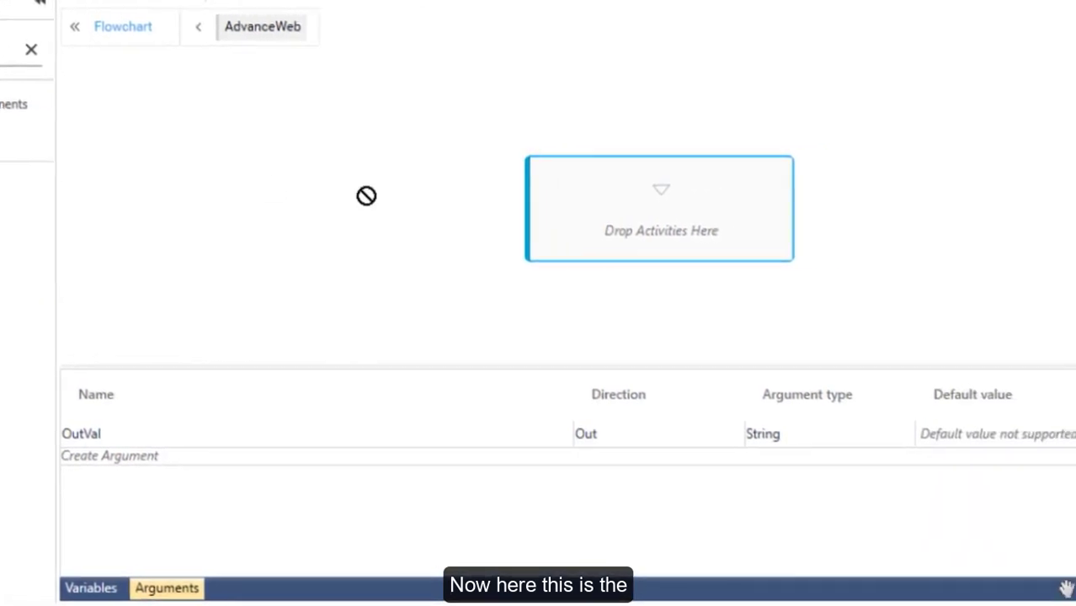
{"action": "left_click_drag", "start_coordinate": [367, 196], "coordinate": [612, 203]}
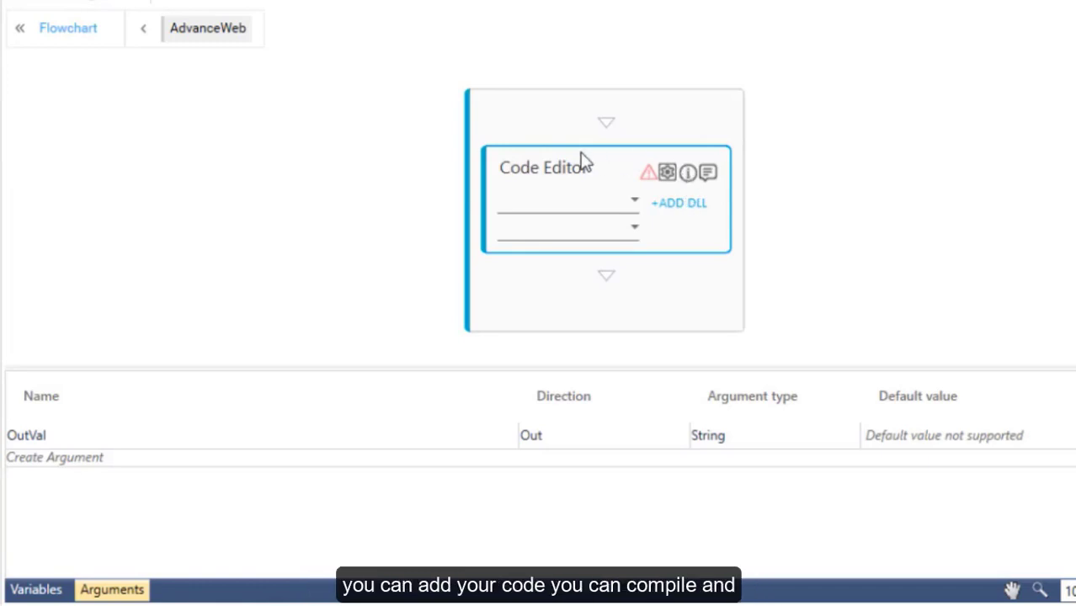
Create a new CodeEditor script and look over its default template.
{"action": "left_click", "coordinate": [673, 173]}
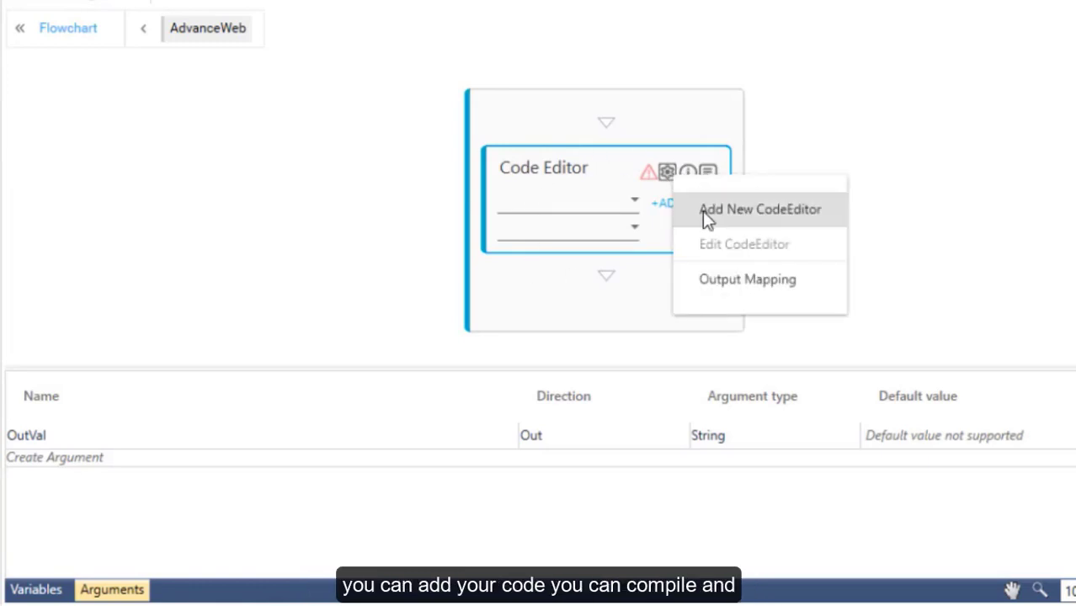
{"action": "left_click", "coordinate": [702, 211]}
{"action": "left_click_drag", "start_coordinate": [84, 376], "coordinate": [56, 112]}
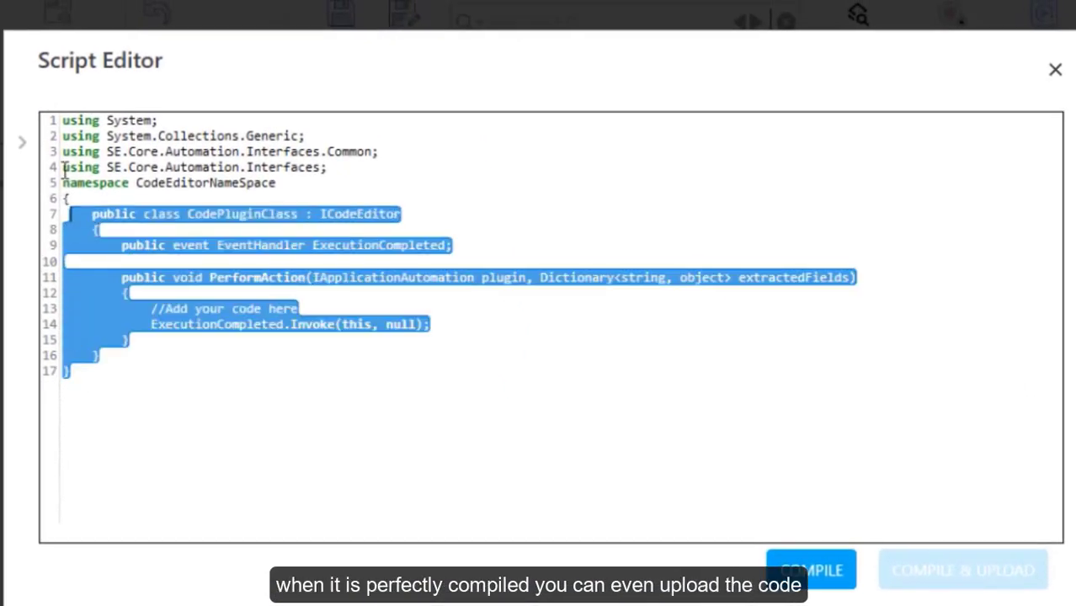
{"action": "left_click", "coordinate": [145, 371]}
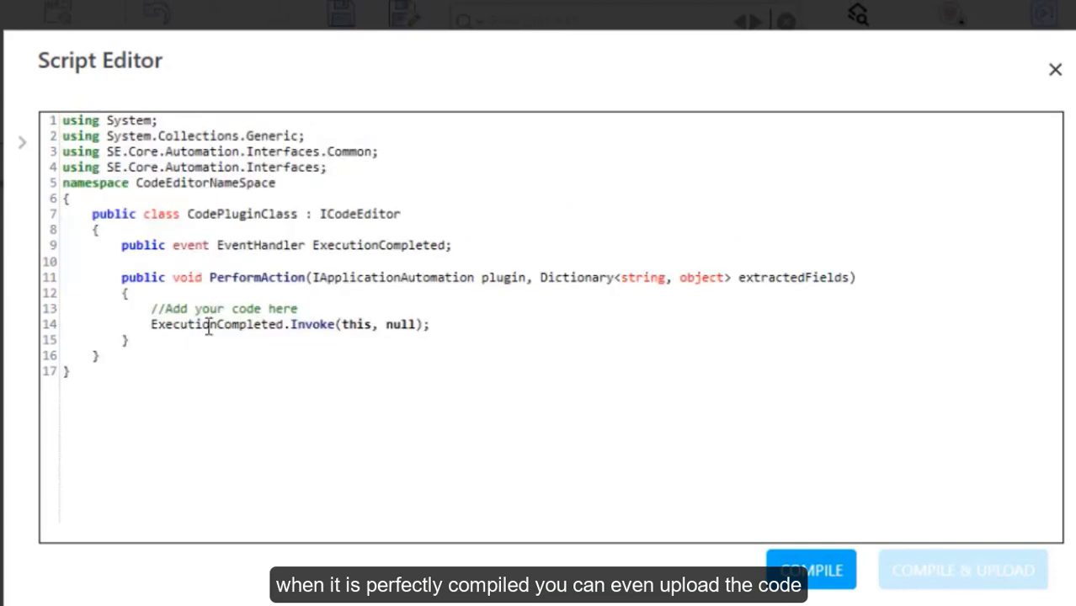
Remove stray letters from the line 13 comment, then start adding a file reference.
{"action": "left_click", "coordinate": [320, 309]}
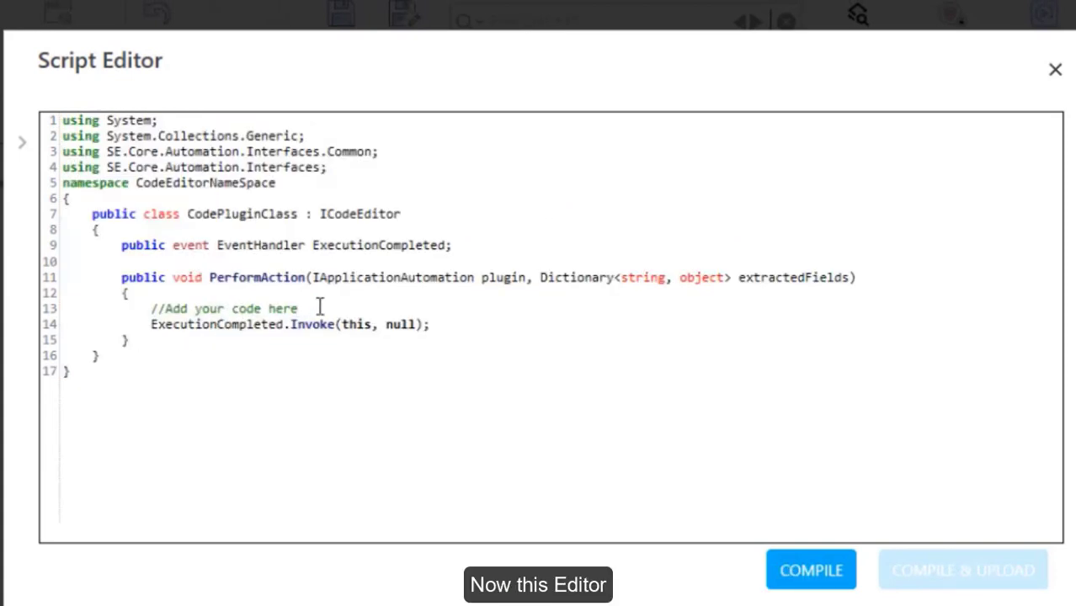
{"action": "type", "text": "ereed"}
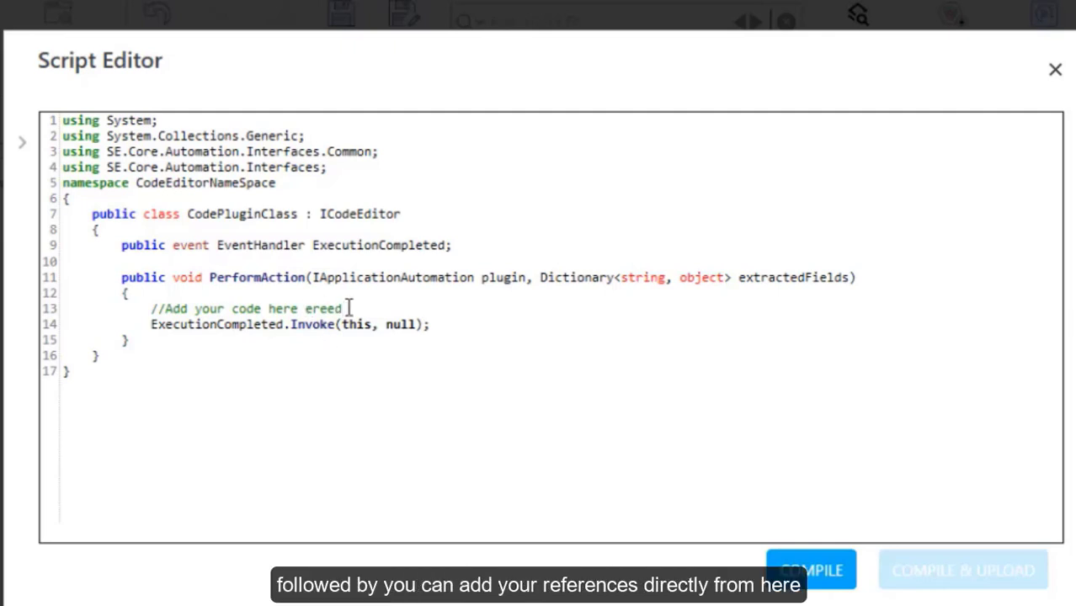
{"action": "left_click_drag", "start_coordinate": [347, 308], "coordinate": [311, 307]}
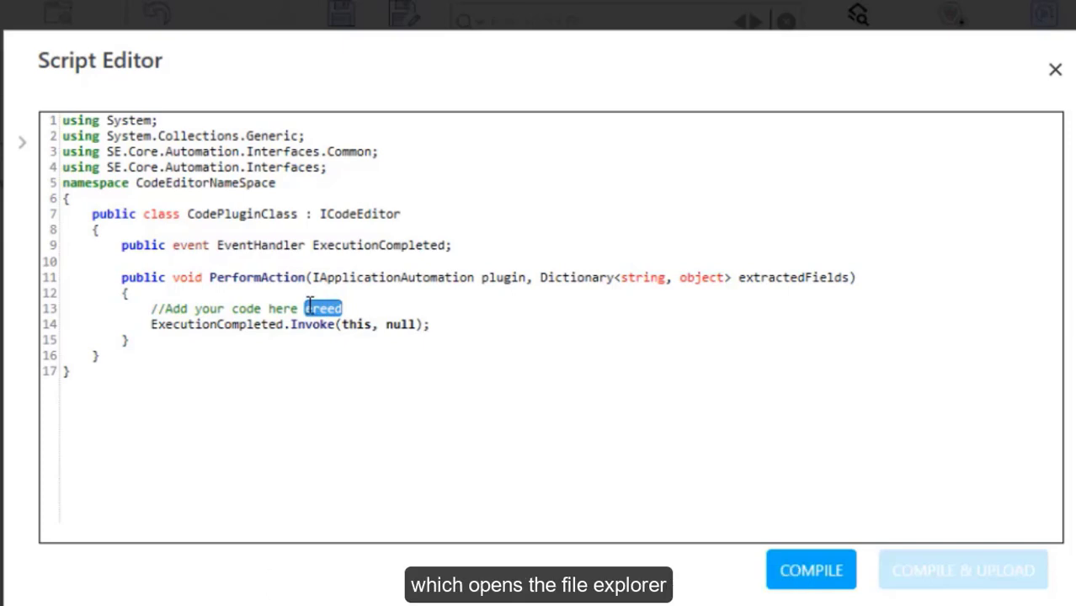
{"action": "key", "text": "BackSpace"}
{"action": "left_click", "coordinate": [16, 149]}
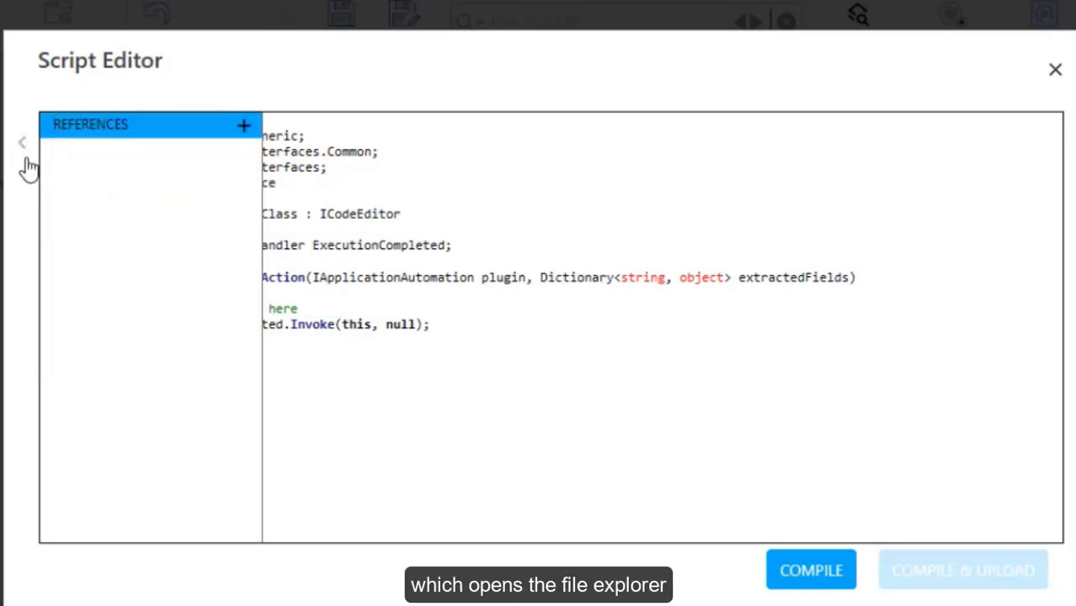
{"action": "left_click", "coordinate": [243, 126]}
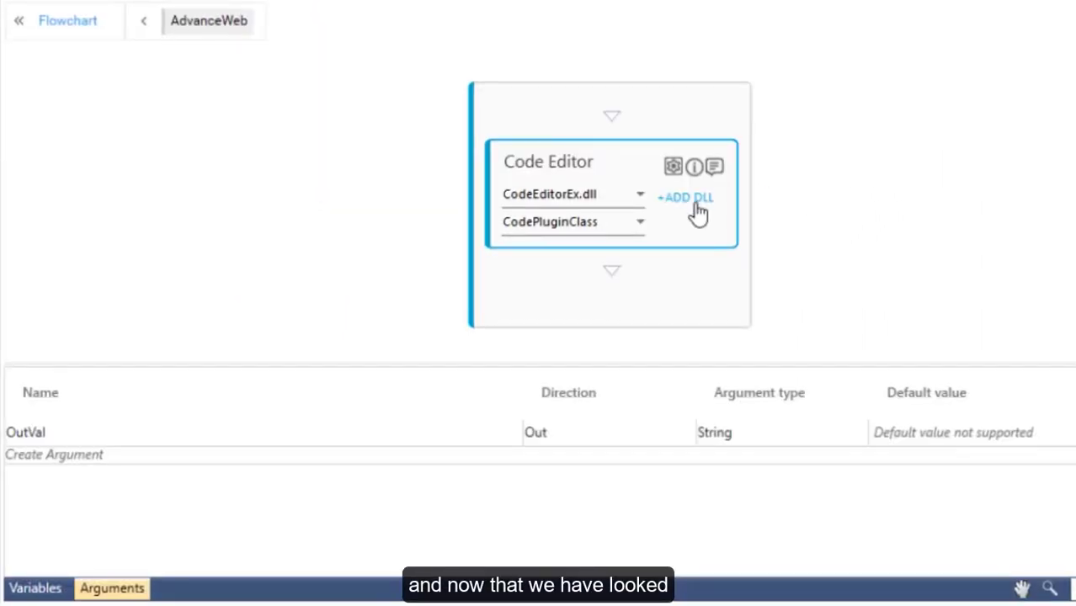
Set the Code Editor's library to CodeEditorEdge.dll.
{"action": "left_click", "coordinate": [695, 204]}
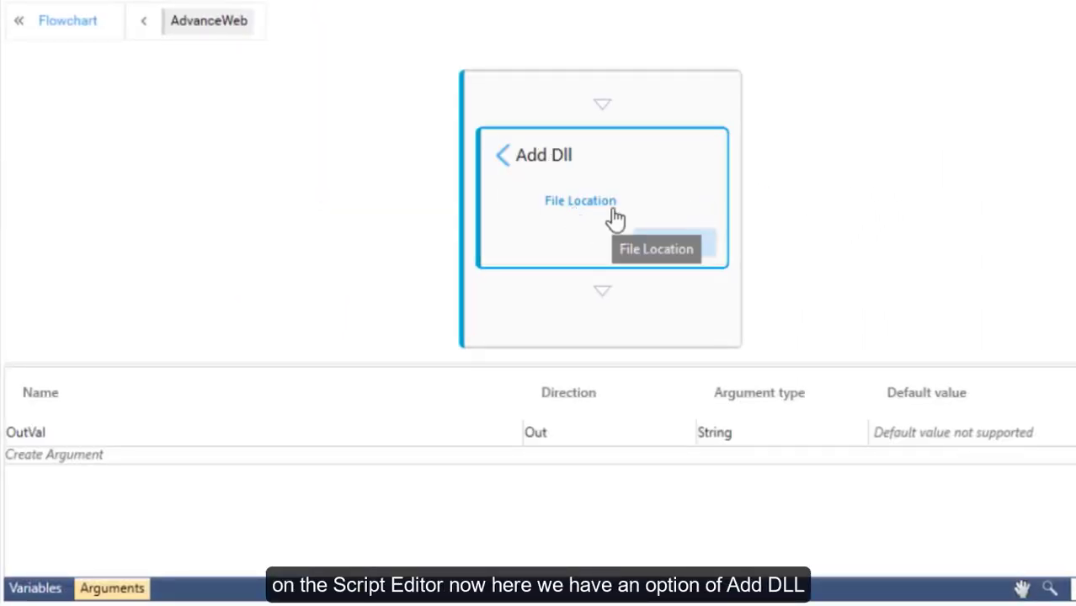
{"action": "left_click", "coordinate": [510, 171]}
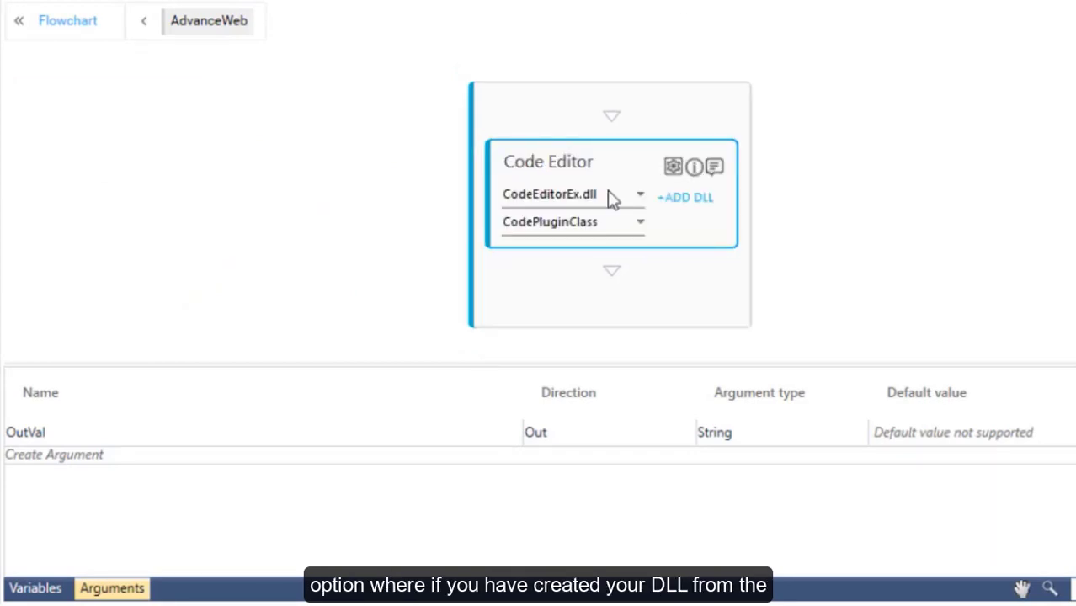
{"action": "left_click", "coordinate": [630, 202]}
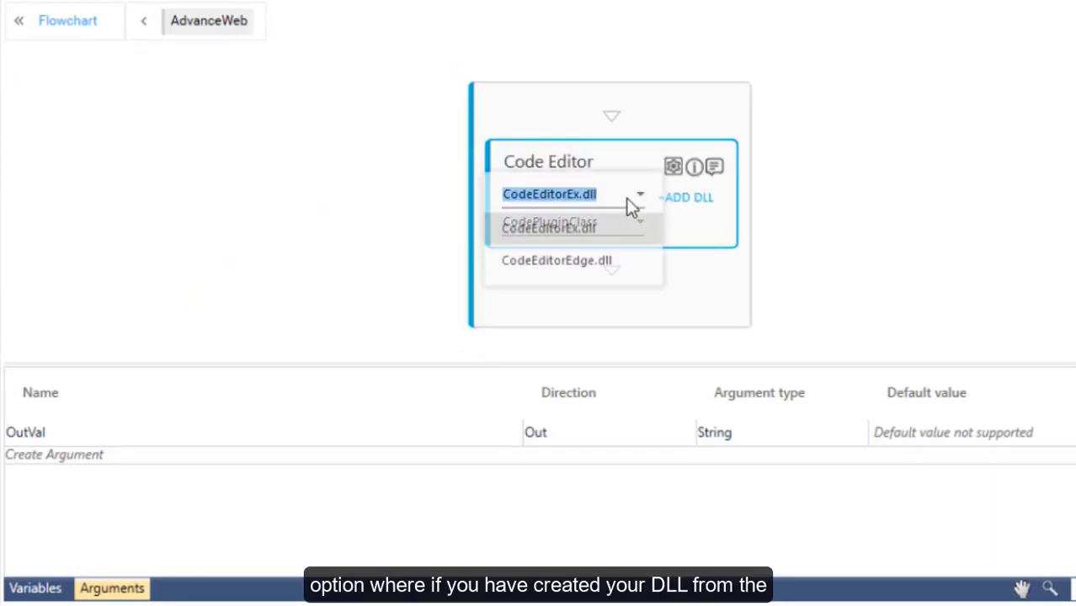
{"action": "left_click", "coordinate": [605, 261]}
Map OutVal as the Code Editor's output parameter and return to the main flowchart.
{"action": "left_click", "coordinate": [671, 170]}
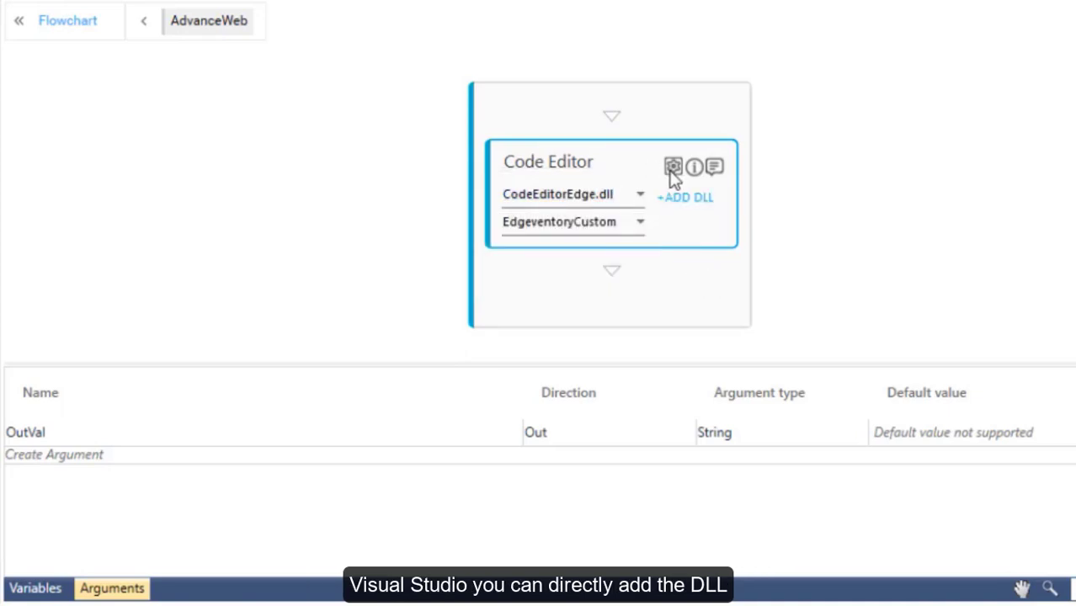
{"action": "left_click", "coordinate": [711, 278]}
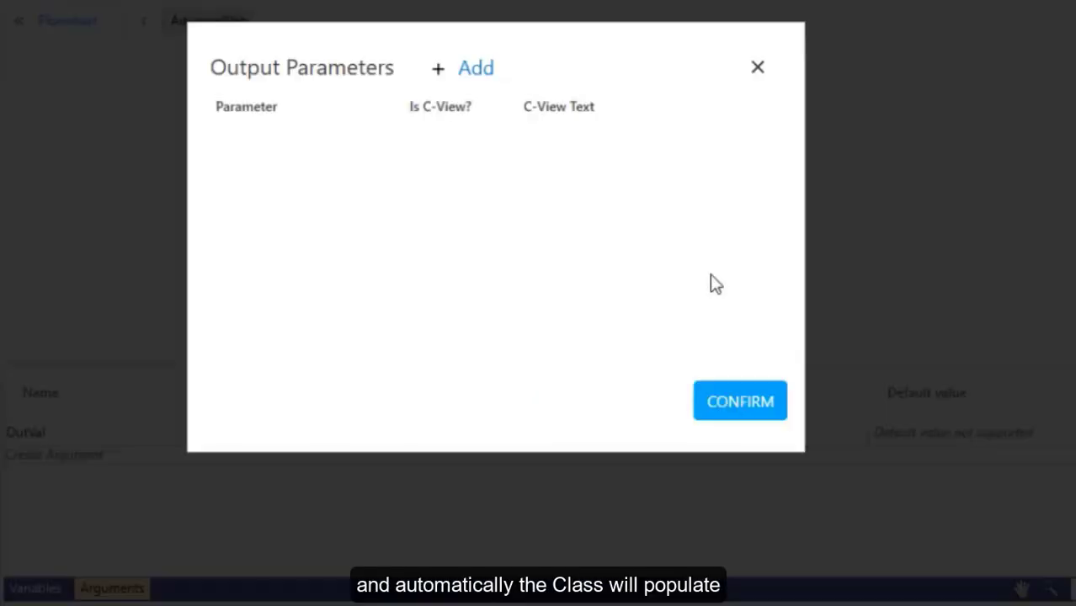
{"action": "left_click", "coordinate": [476, 72]}
{"action": "left_click", "coordinate": [361, 149]}
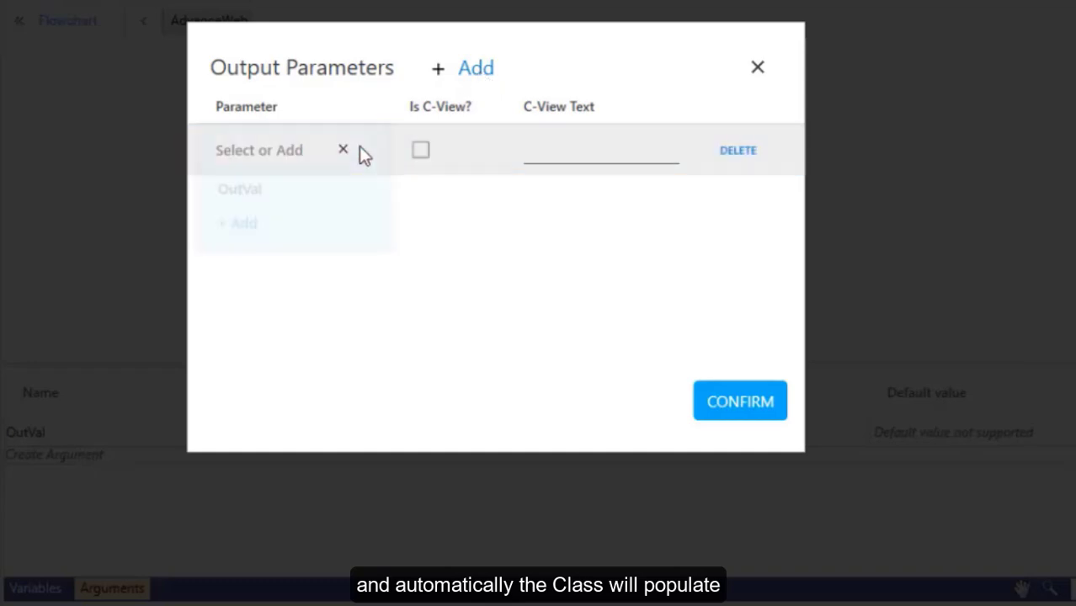
{"action": "left_click", "coordinate": [263, 188]}
{"action": "left_click", "coordinate": [737, 413]}
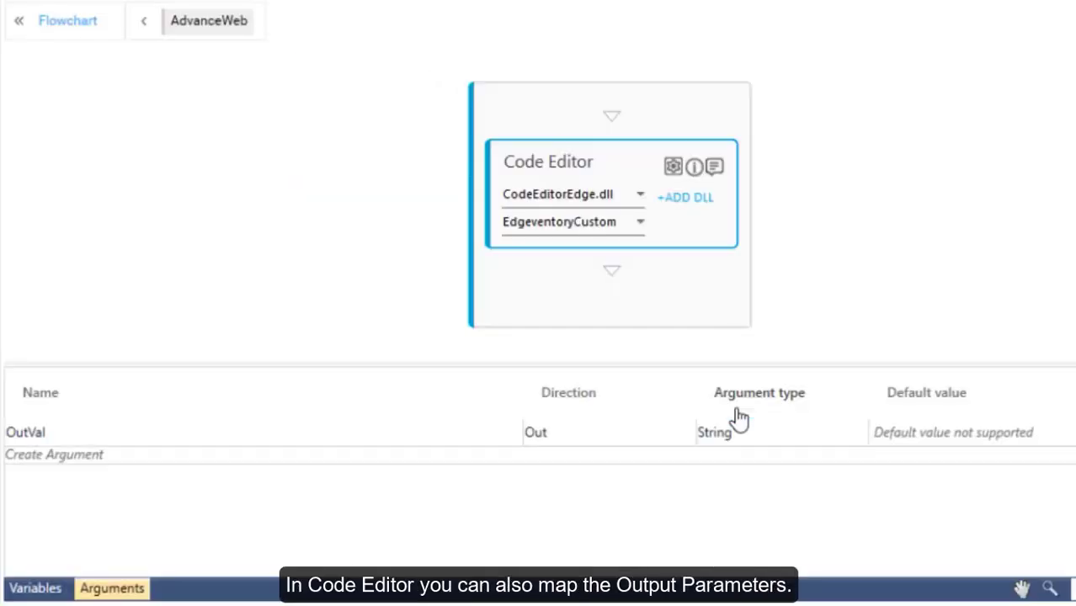
{"action": "left_click", "coordinate": [85, 20]}
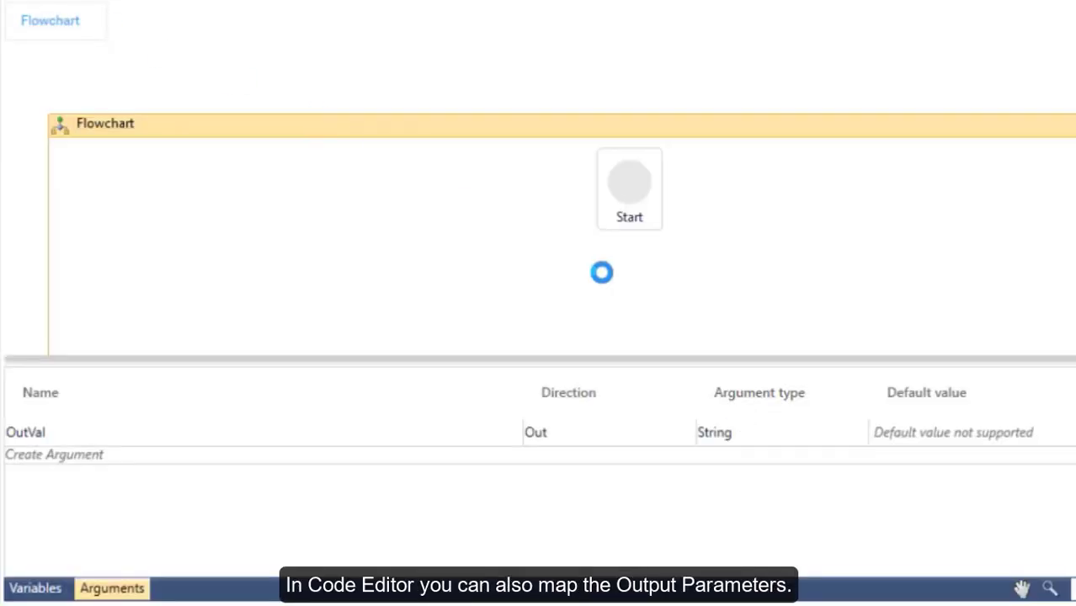
Add a WriteLine below AdvanceWeb printing OutVal and save the process.
{"action": "scroll", "coordinate": [633, 286], "scroll_direction": "down", "scroll_amount": 2}
{"action": "double_click", "coordinate": [79, 46]}
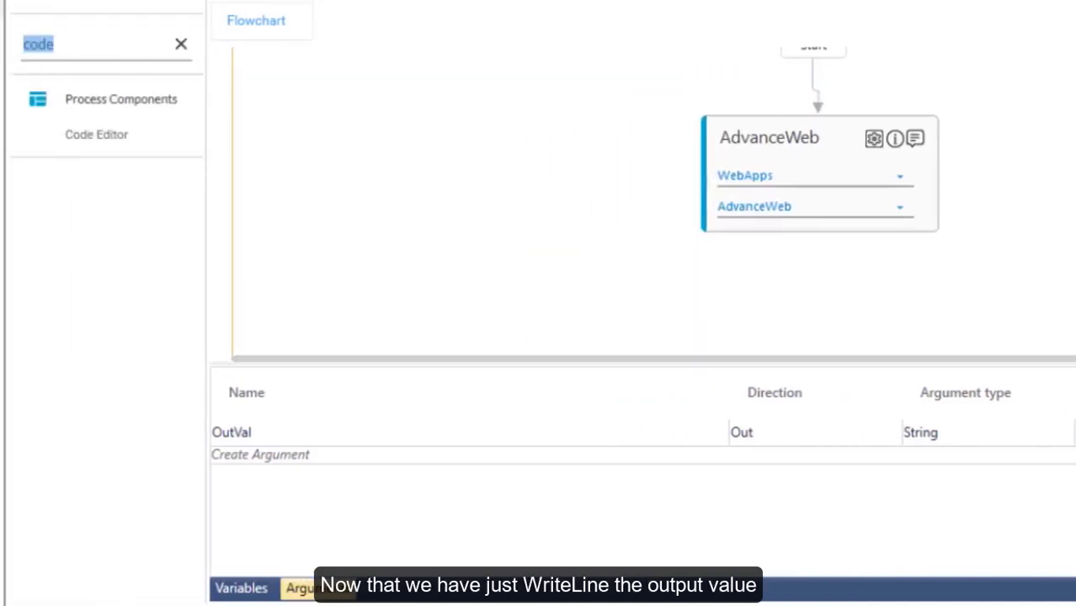
{"action": "type", "text": "wr"}
{"action": "left_click_drag", "start_coordinate": [103, 127], "coordinate": [825, 262]}
{"action": "left_click", "coordinate": [637, 332]}
{"action": "type", "text": "OutVal"}
{"action": "key", "text": "ctrl+s"}
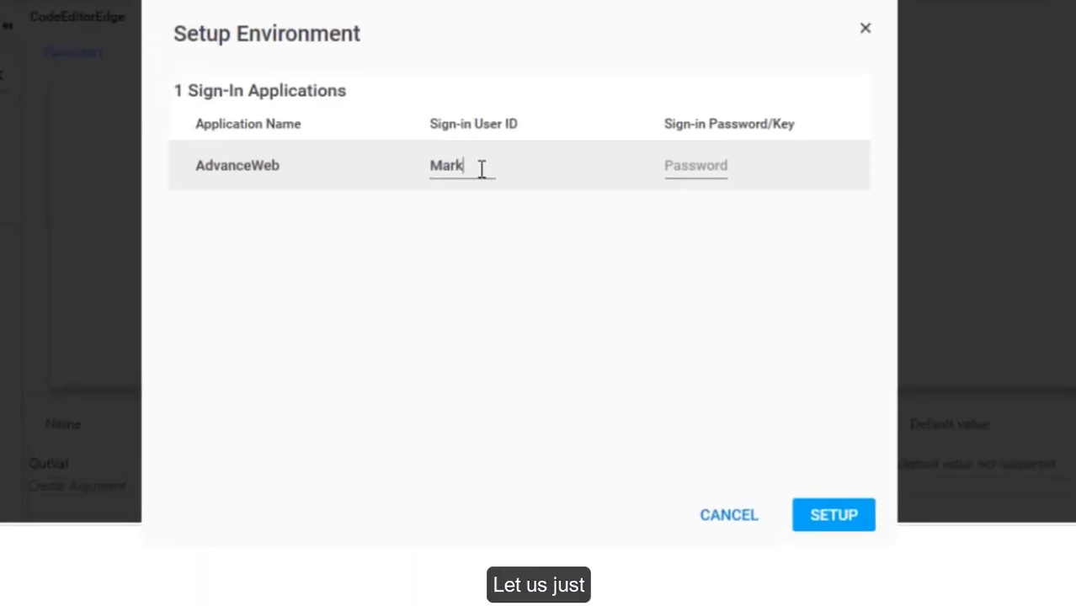
Set up the AdvanceWeb test environment with the sign-in user ID and password.
{"action": "type", "text": "@ev.com"}
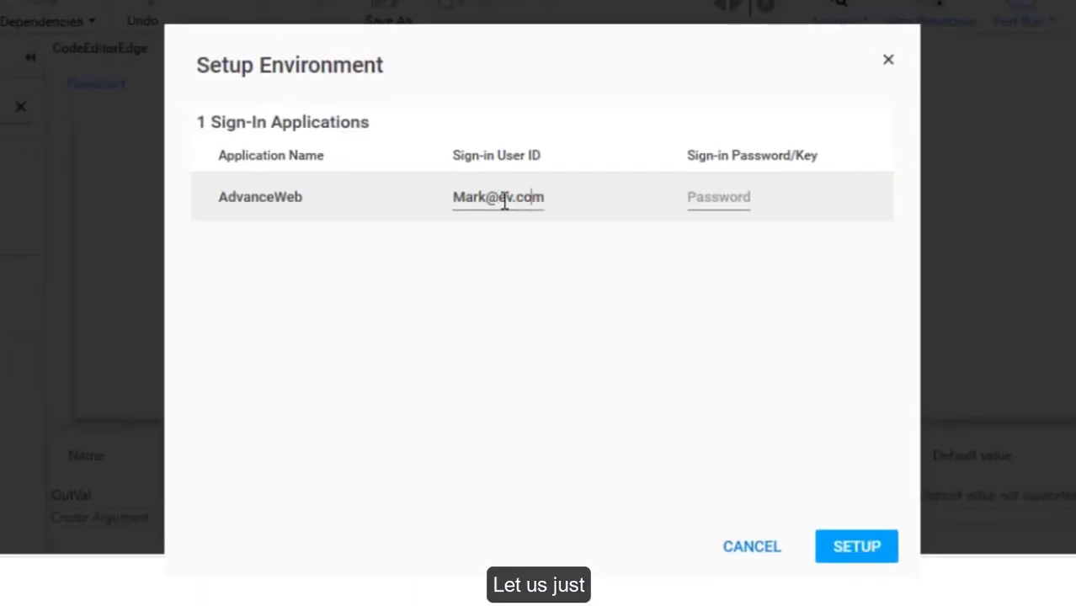
{"action": "key", "text": "Tab"}
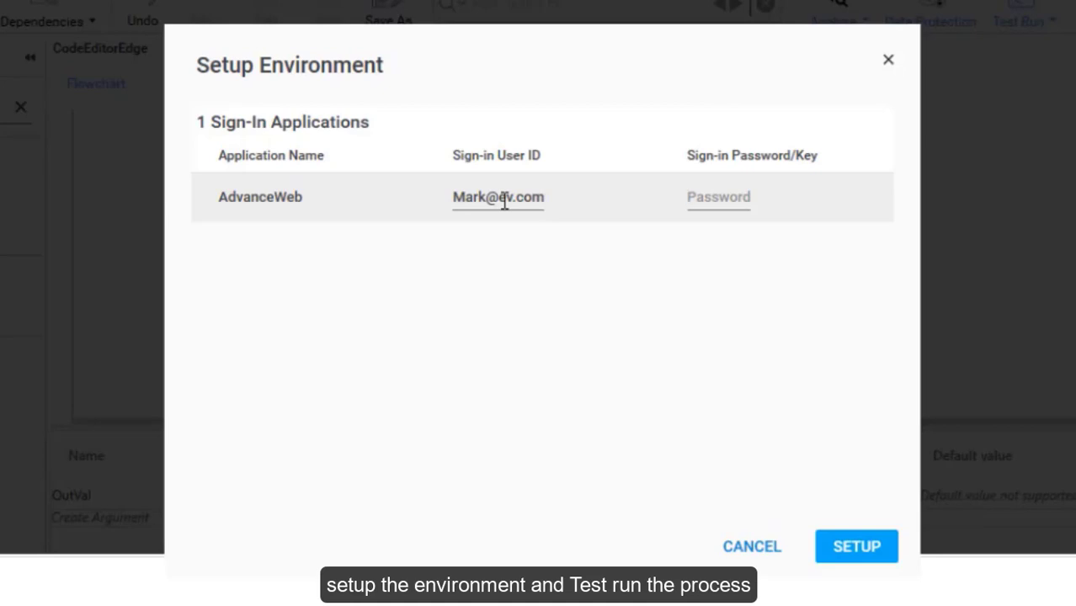
{"action": "type", "text": "pass"}
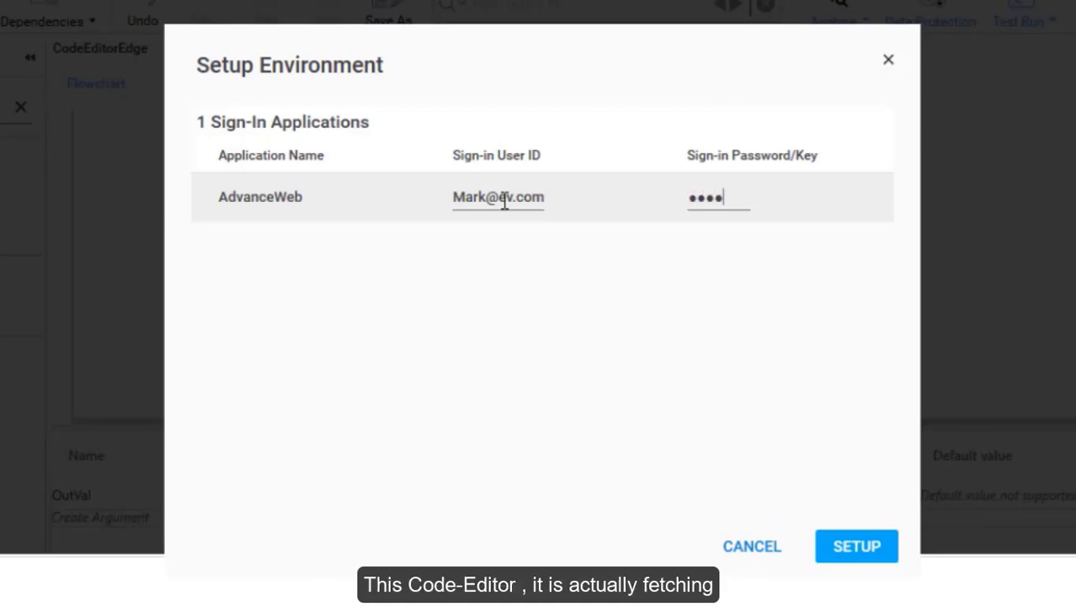
{"action": "key", "text": "Return"}
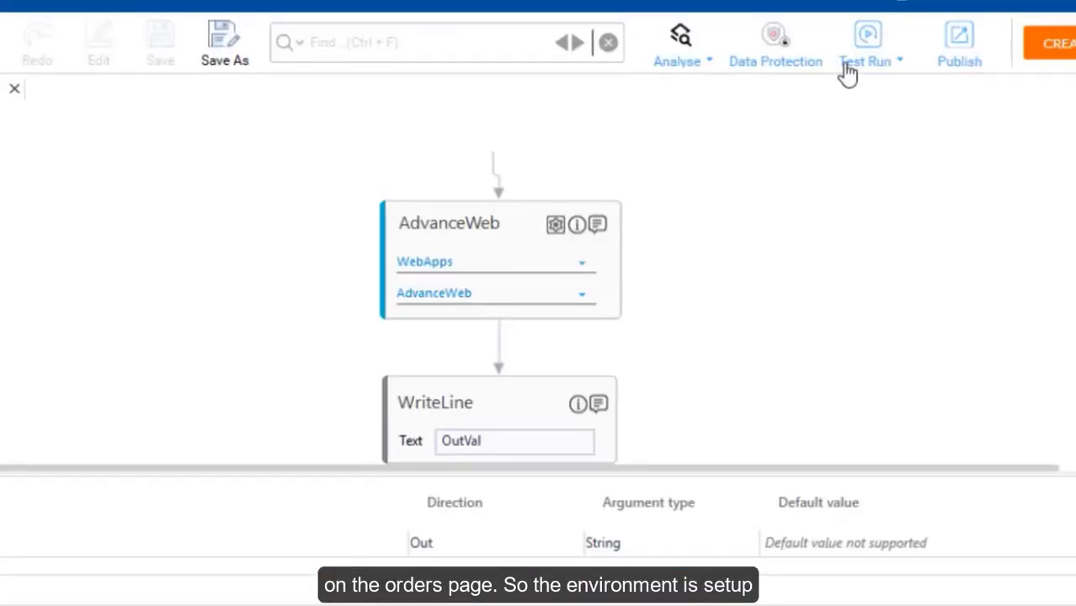
{"action": "left_click", "coordinate": [847, 74]}
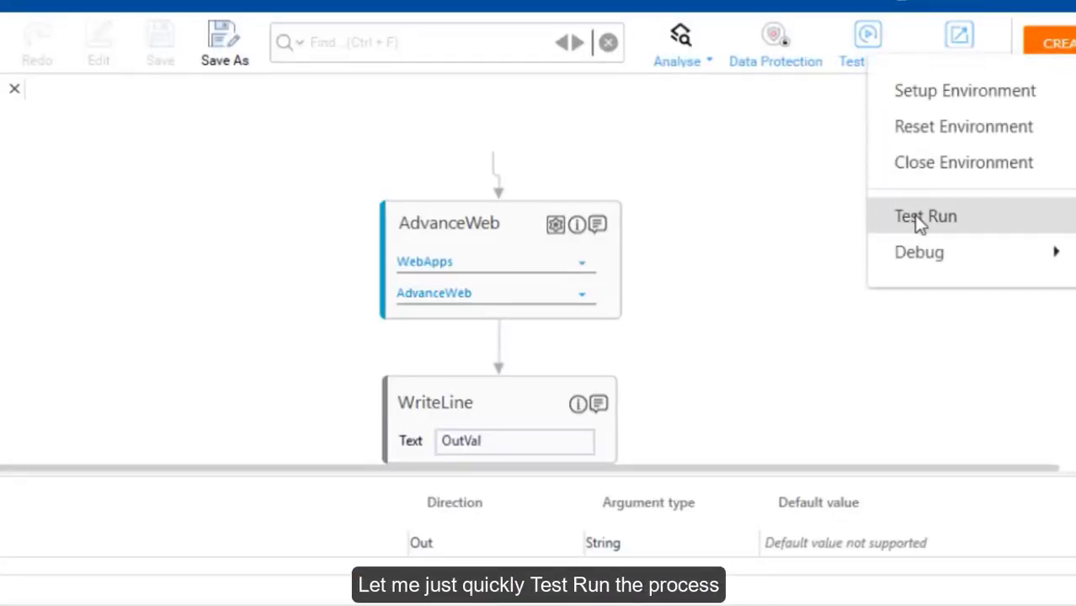
Test run the process and highlight the 'Total Orders - 6' line in the console output.
{"action": "left_click", "coordinate": [879, 222]}
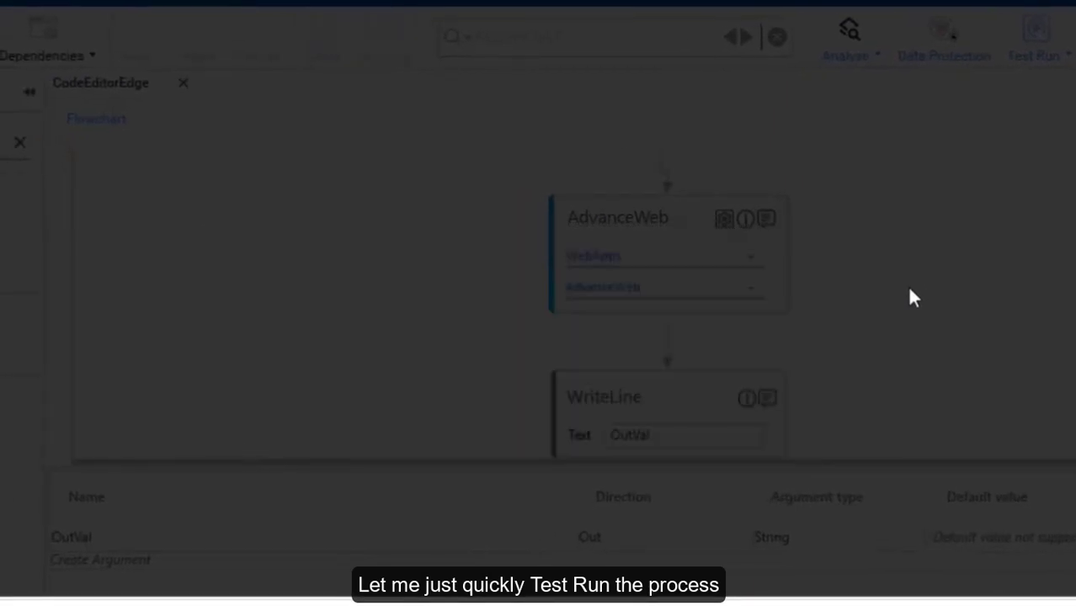
{"action": "left_click", "coordinate": [729, 302]}
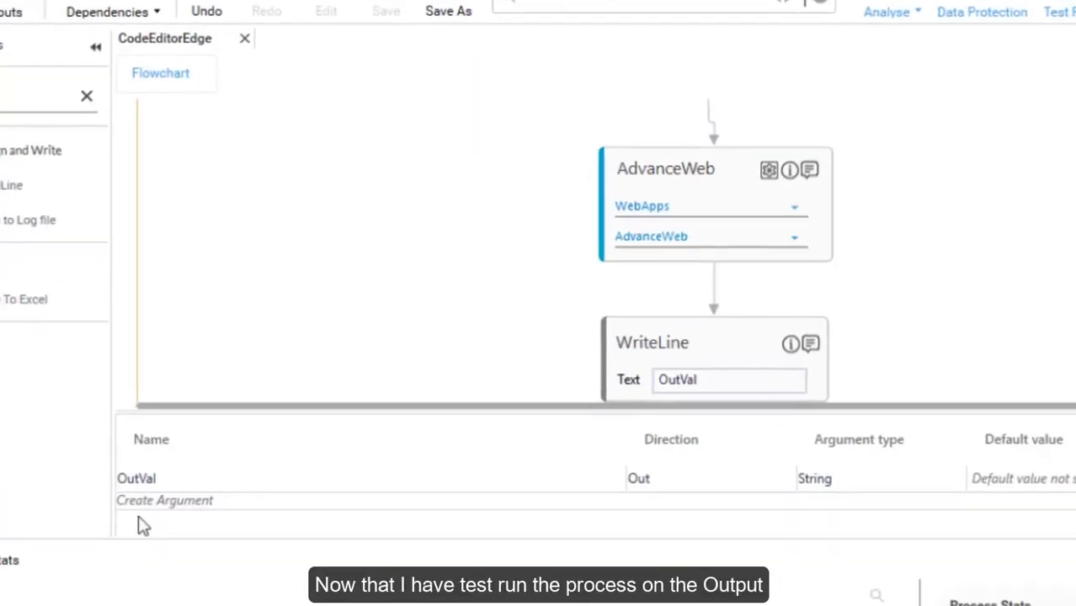
{"action": "left_click", "coordinate": [141, 582]}
{"action": "left_click_drag", "start_coordinate": [121, 545], "coordinate": [12, 539]}
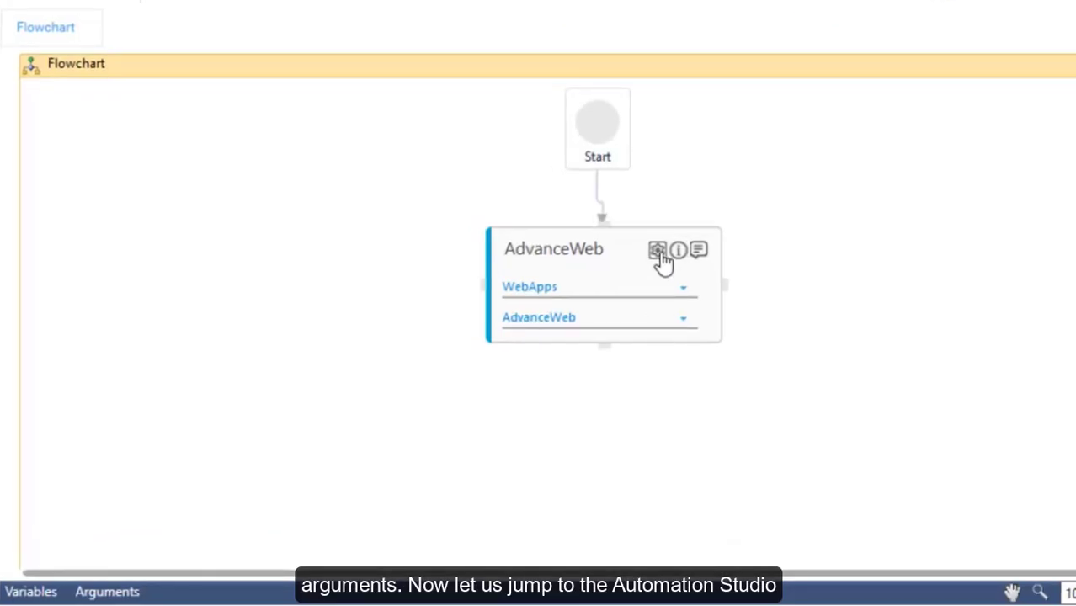
Launch AdvanceWeb from its configuration and log in to edgeventory with the email ID and password.
{"action": "left_click", "coordinate": [660, 253]}
{"action": "left_click", "coordinate": [670, 296]}
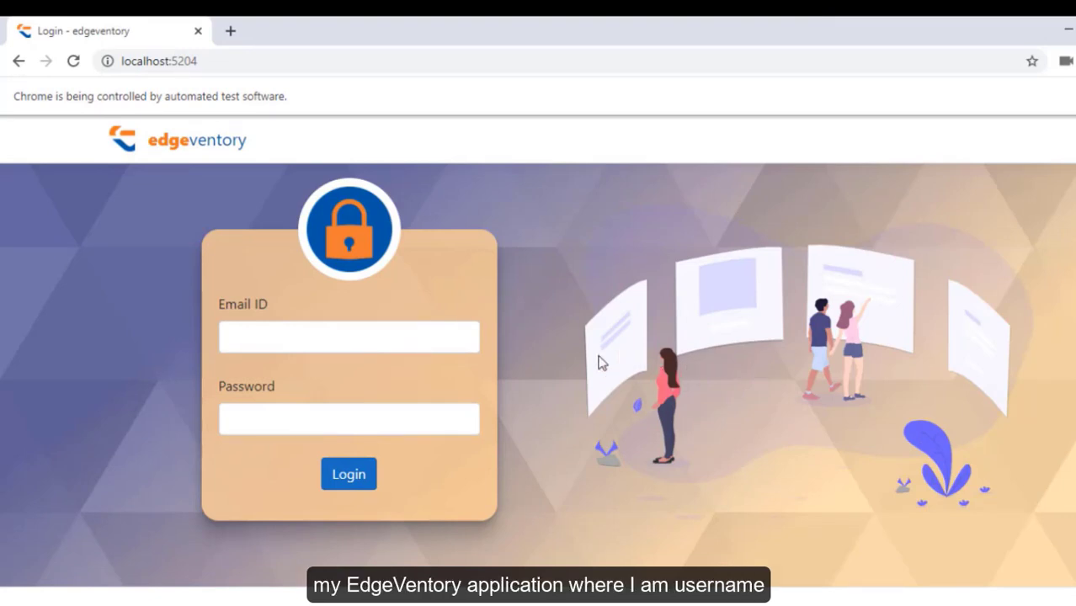
{"action": "left_click", "coordinate": [459, 335]}
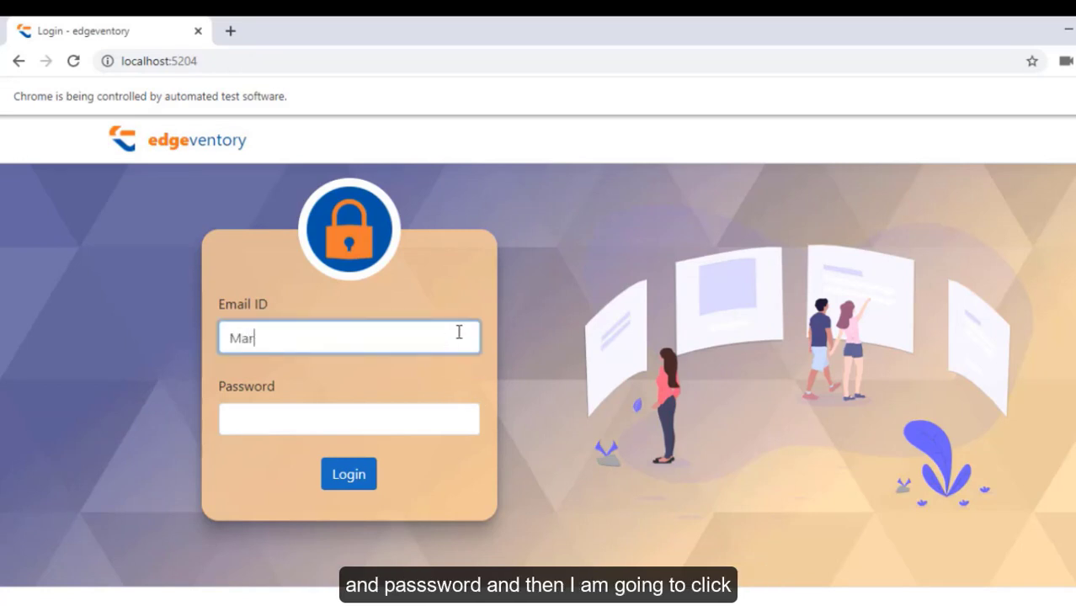
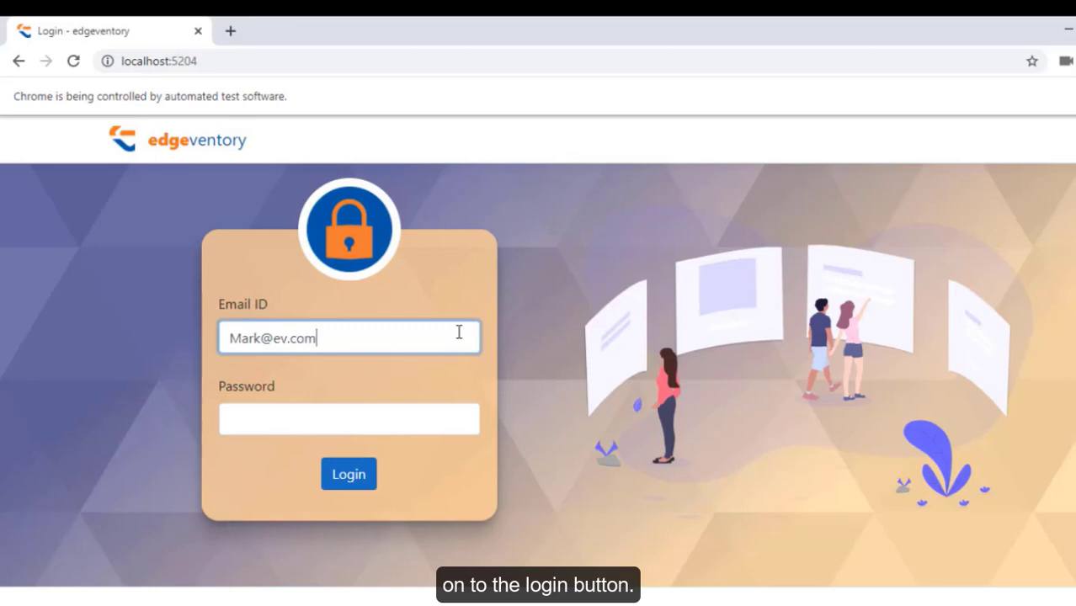
{"action": "key", "text": "Tab"}
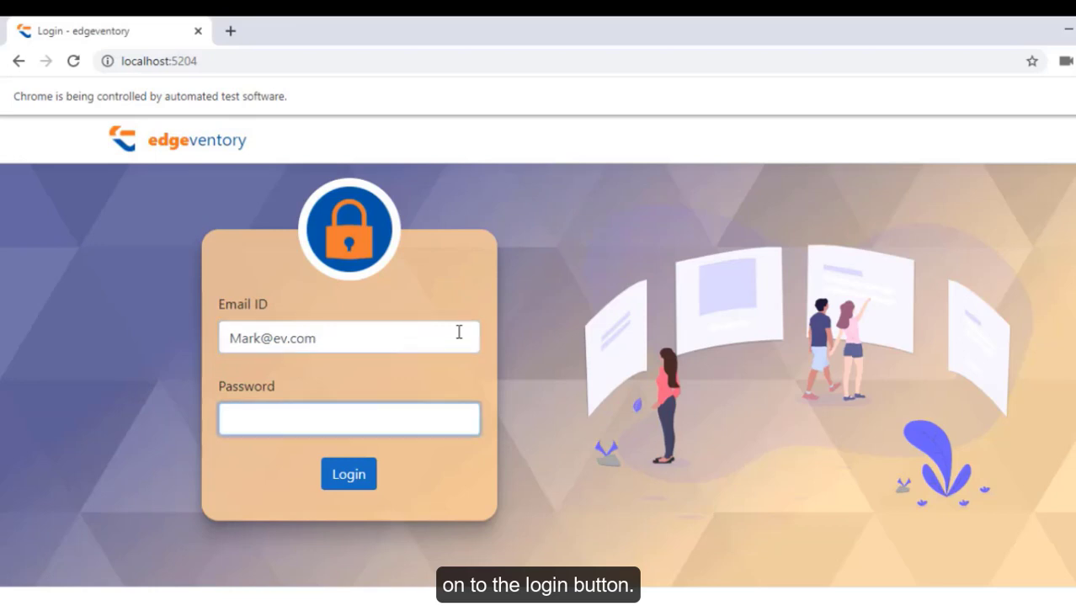
{"action": "type", "text": "••••••••"}
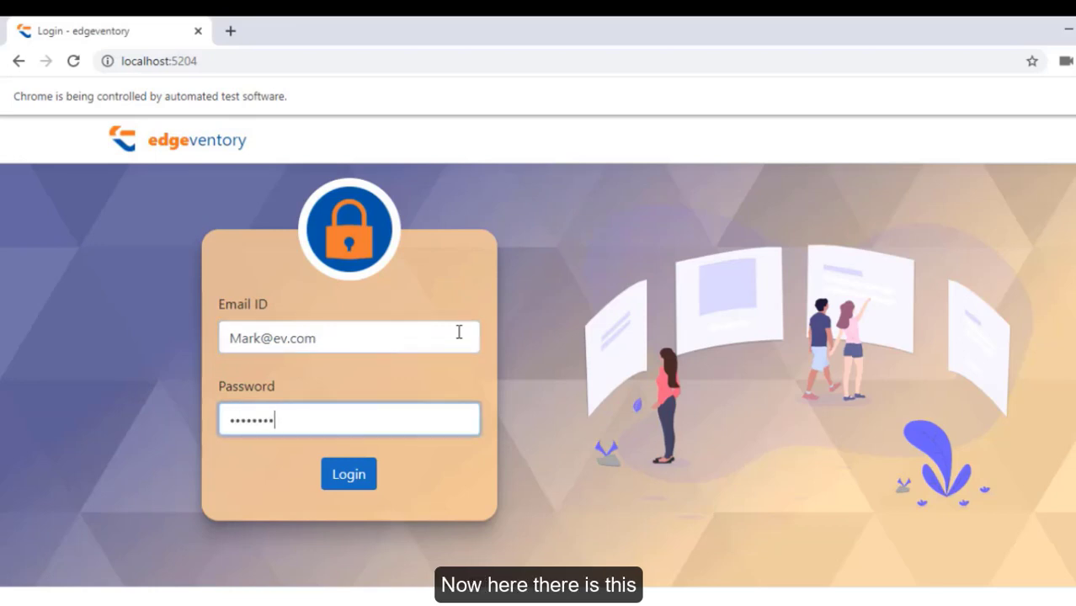
{"action": "key", "text": "Return"}
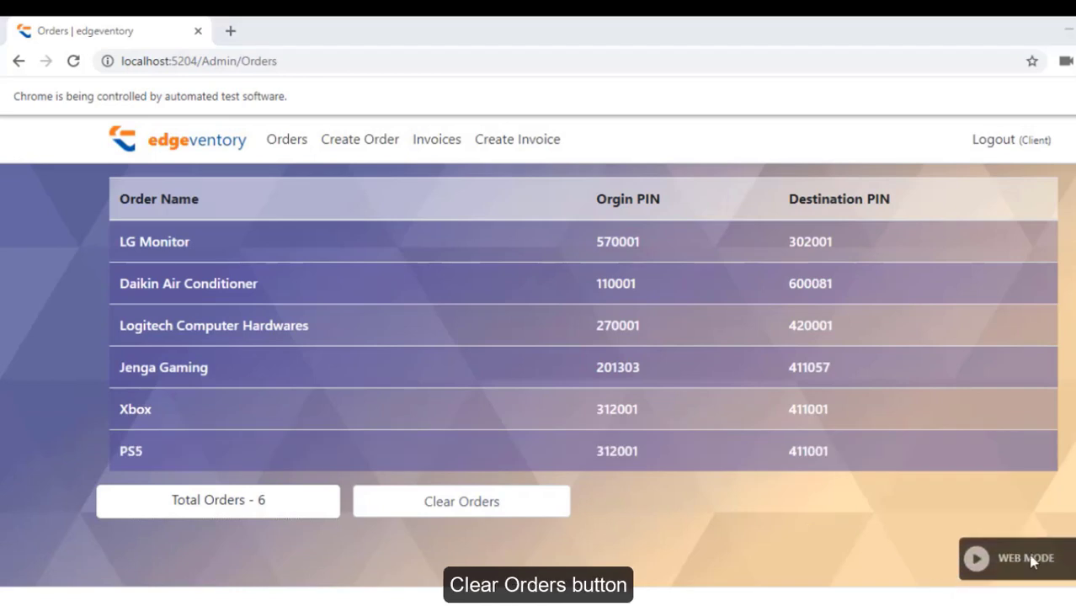
Capture the Clear Orders button with action Click and display name 'Clear Orders'.
{"action": "left_click", "coordinate": [529, 510]}
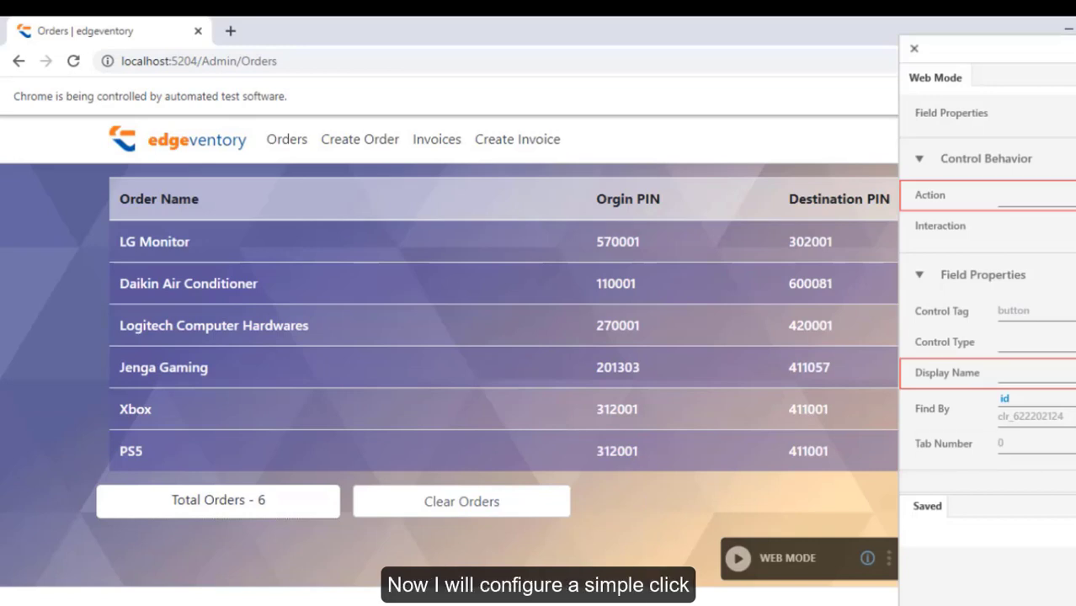
{"action": "left_click", "coordinate": [1045, 197]}
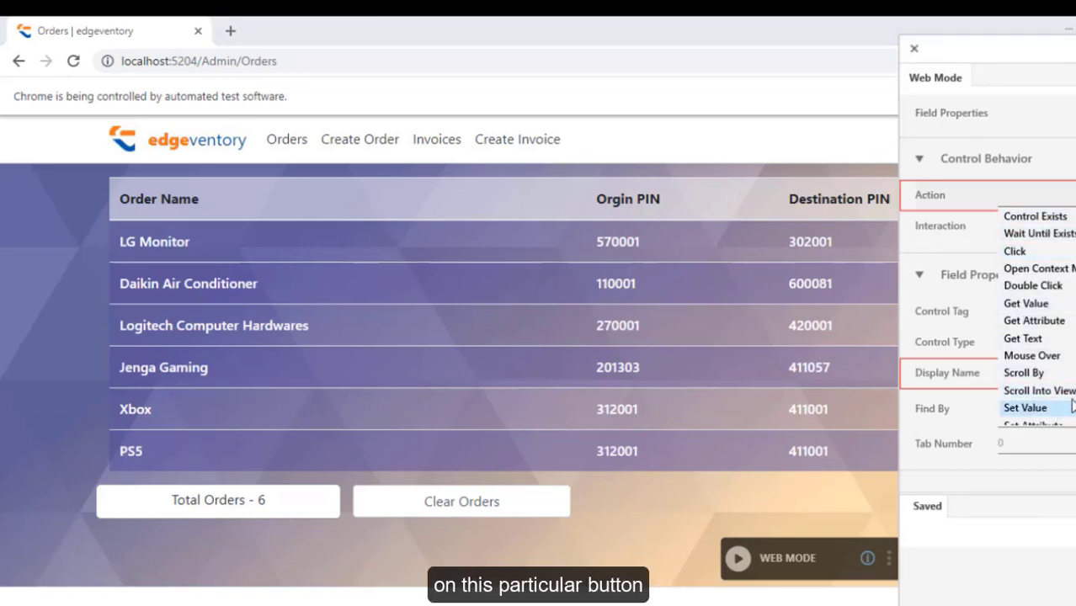
{"action": "left_click", "coordinate": [1015, 251]}
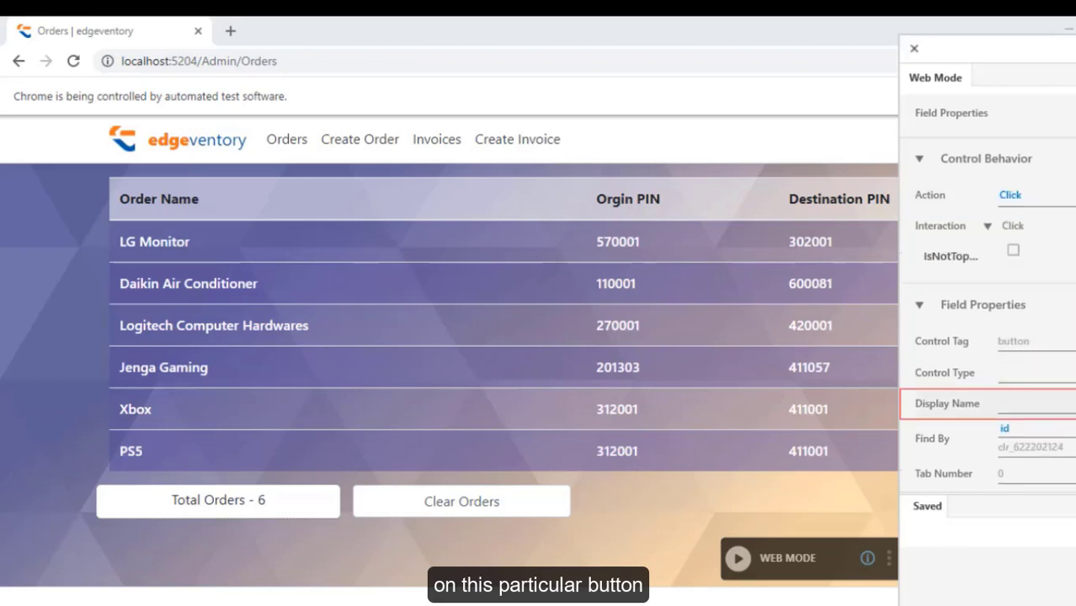
{"action": "type", "text": "Cl"}
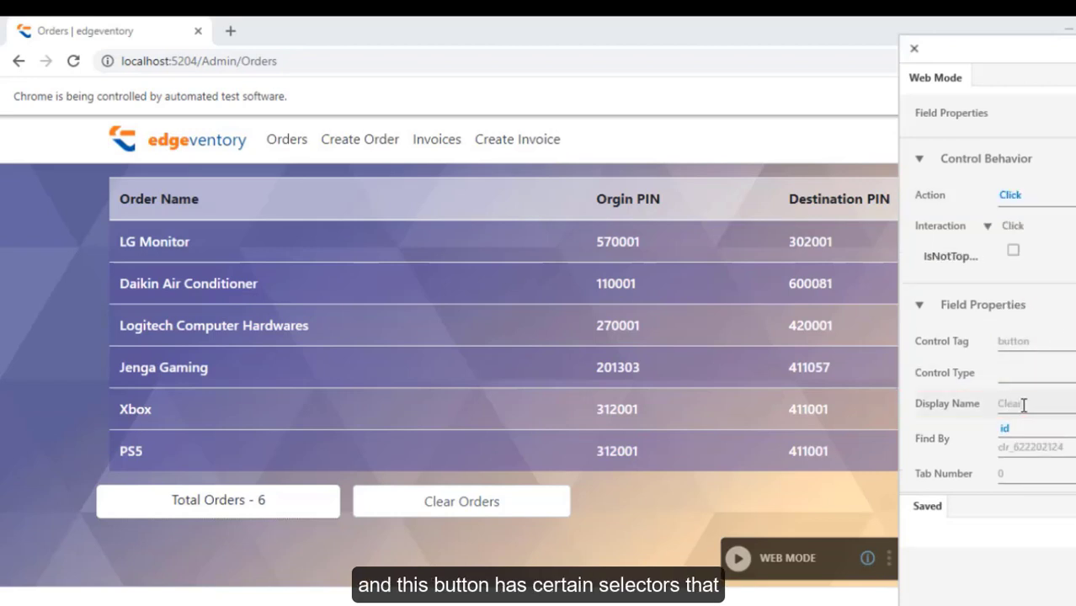
{"action": "type", "text": "ear Orders"}
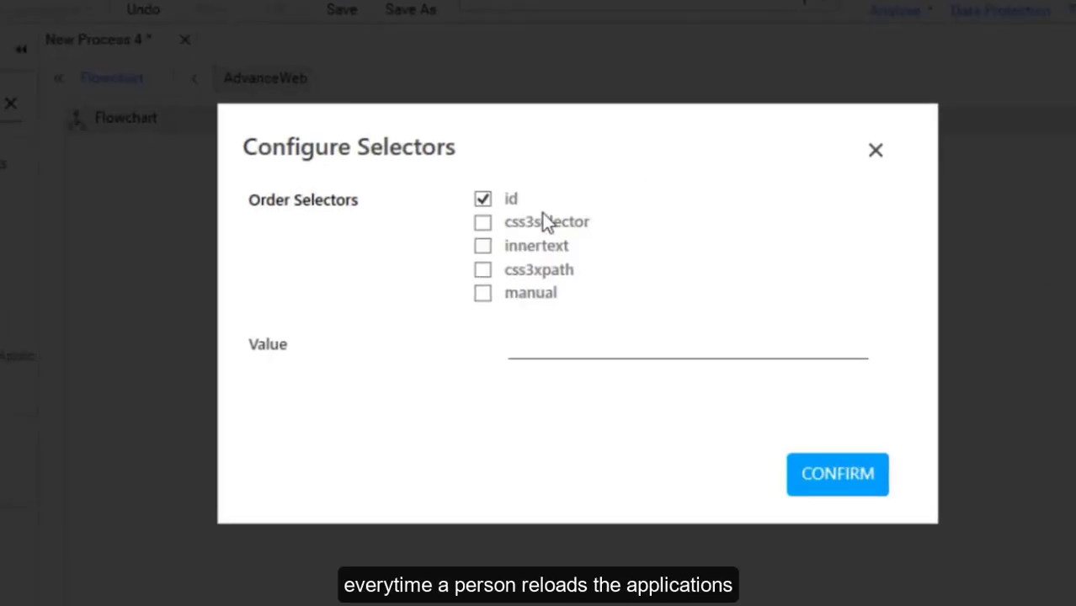
Enable css3selector, innertext and css3xpath selectors, moving css3xpath to second place.
{"action": "left_click", "coordinate": [483, 224]}
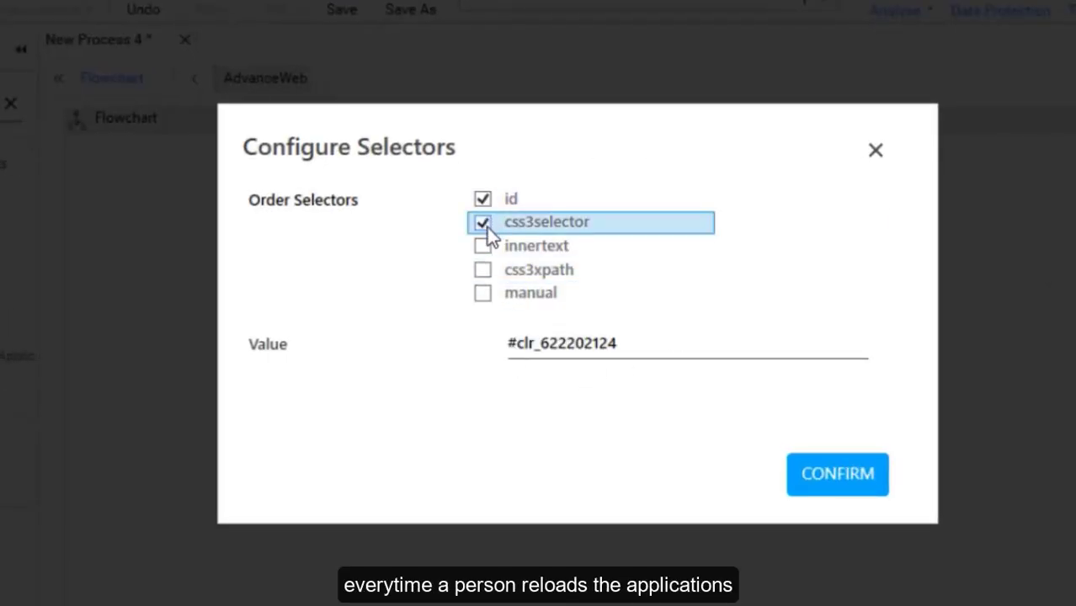
{"action": "left_click", "coordinate": [486, 247]}
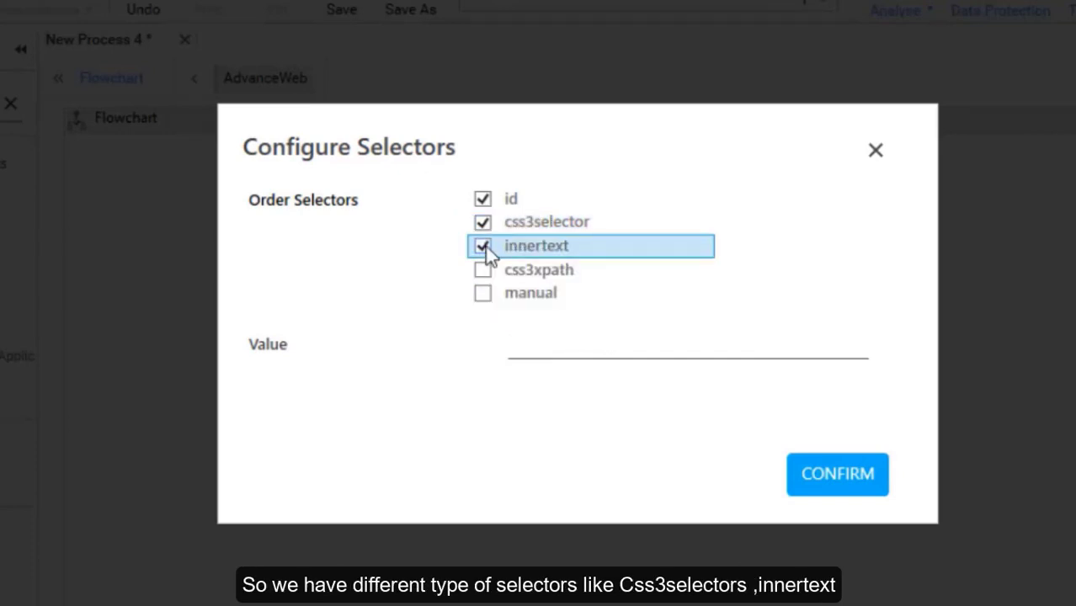
{"action": "left_click", "coordinate": [480, 271]}
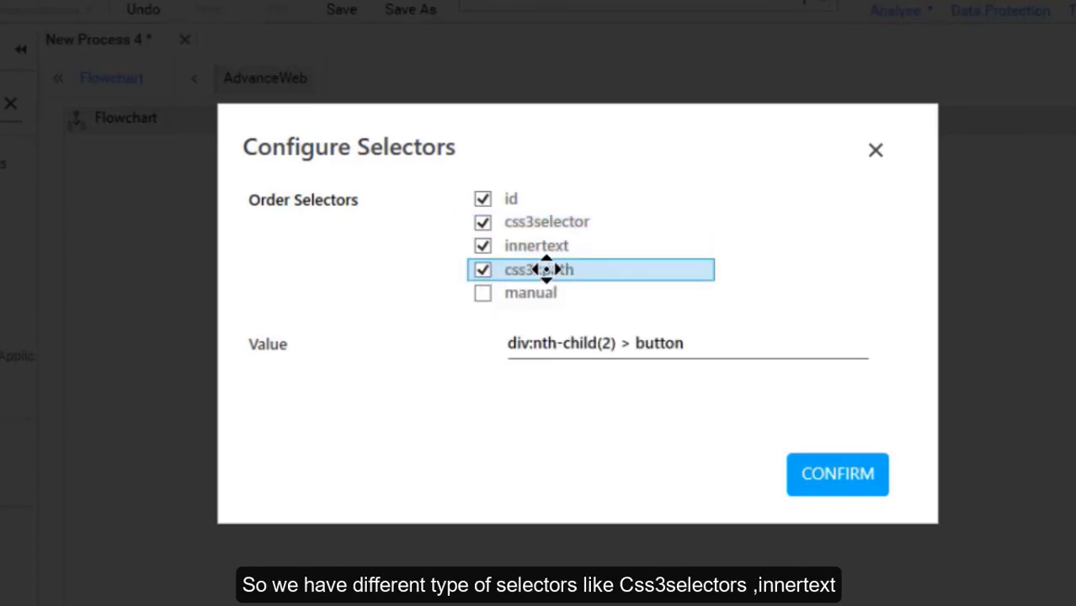
{"action": "left_click_drag", "start_coordinate": [533, 226], "coordinate": [533, 226]}
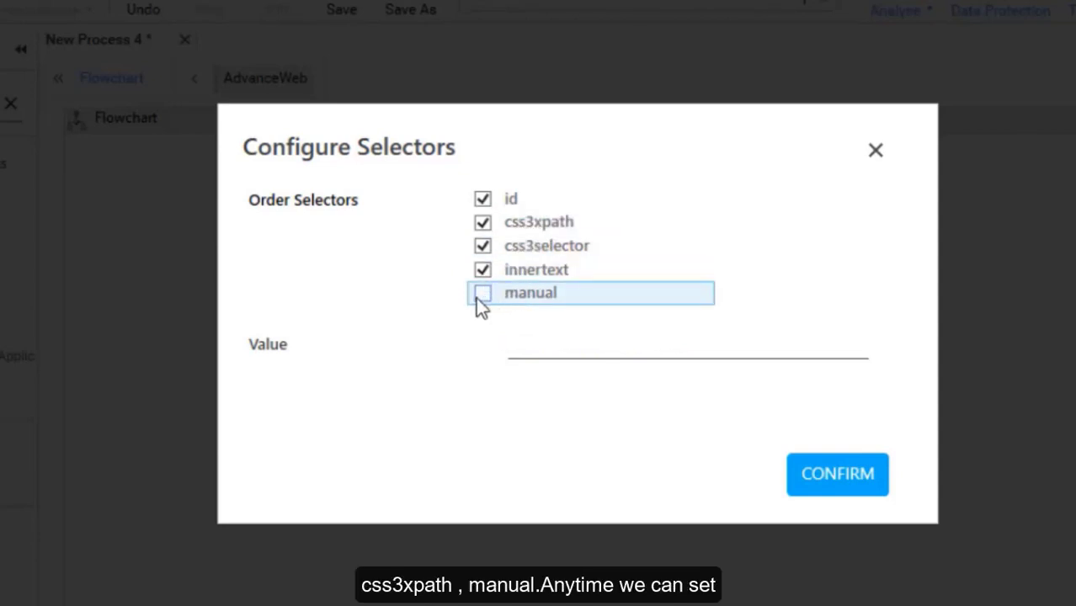
Enable a manual selector based on the id attribute, value clr_622202124.
{"action": "left_click", "coordinate": [630, 296]}
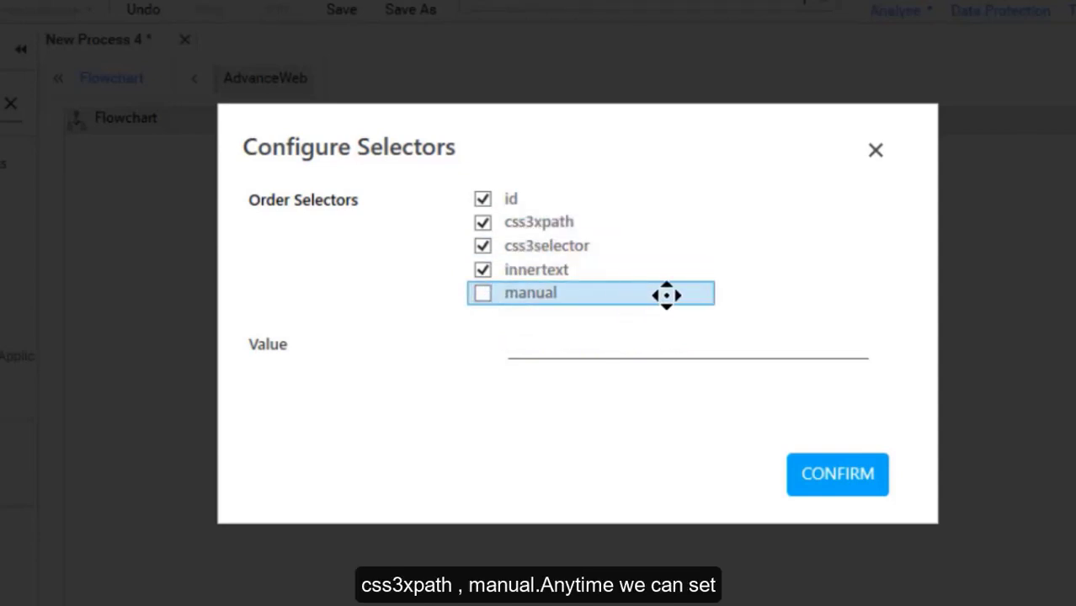
{"action": "left_click", "coordinate": [485, 293]}
{"action": "left_click", "coordinate": [724, 296]}
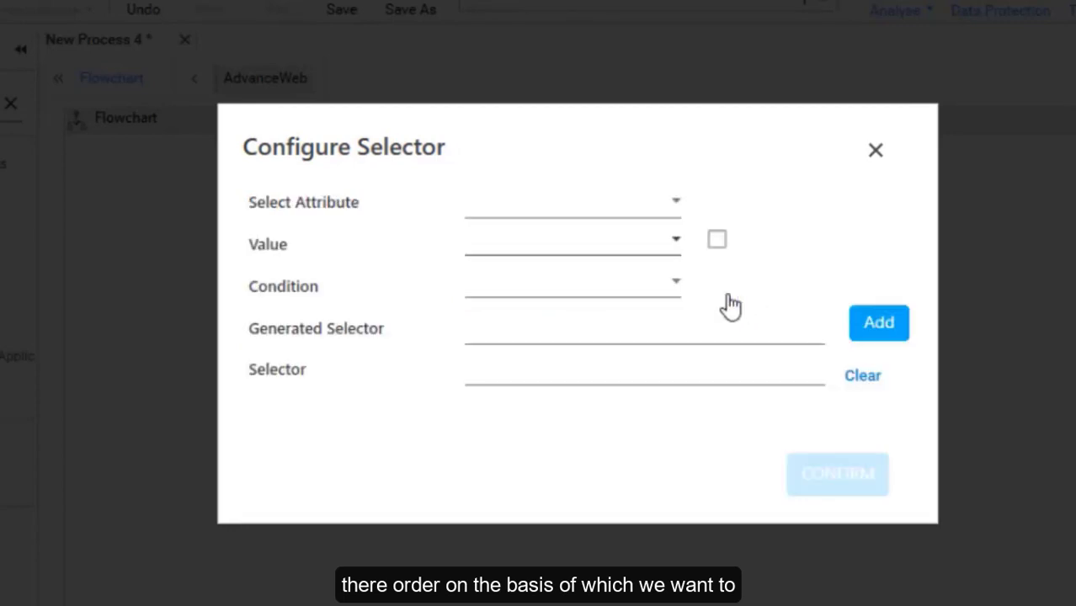
{"action": "left_click", "coordinate": [662, 216]}
{"action": "left_click", "coordinate": [590, 242]}
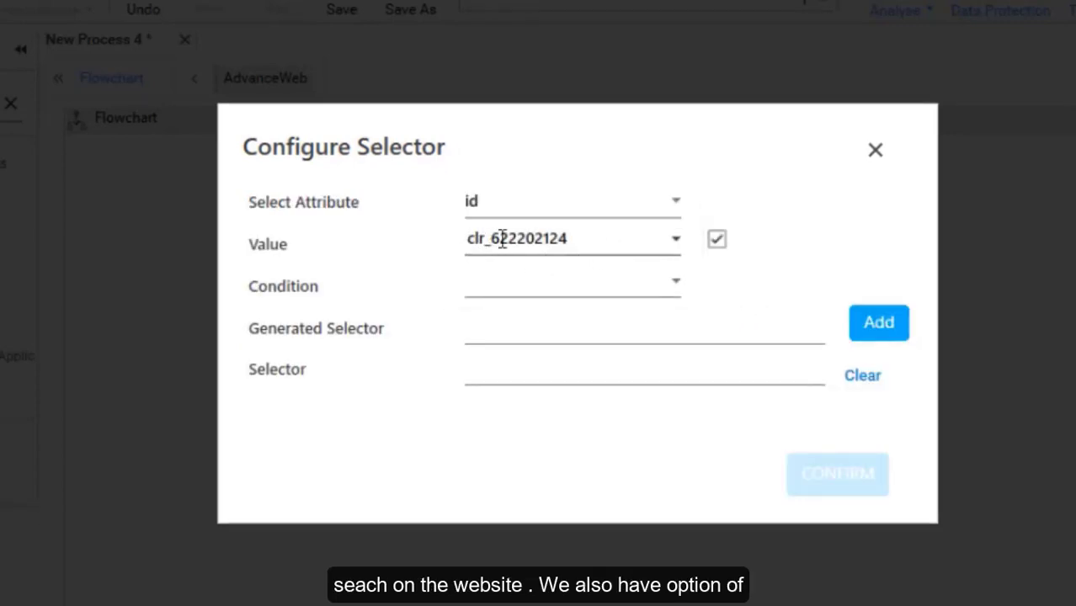
{"action": "double_click", "coordinate": [670, 251]}
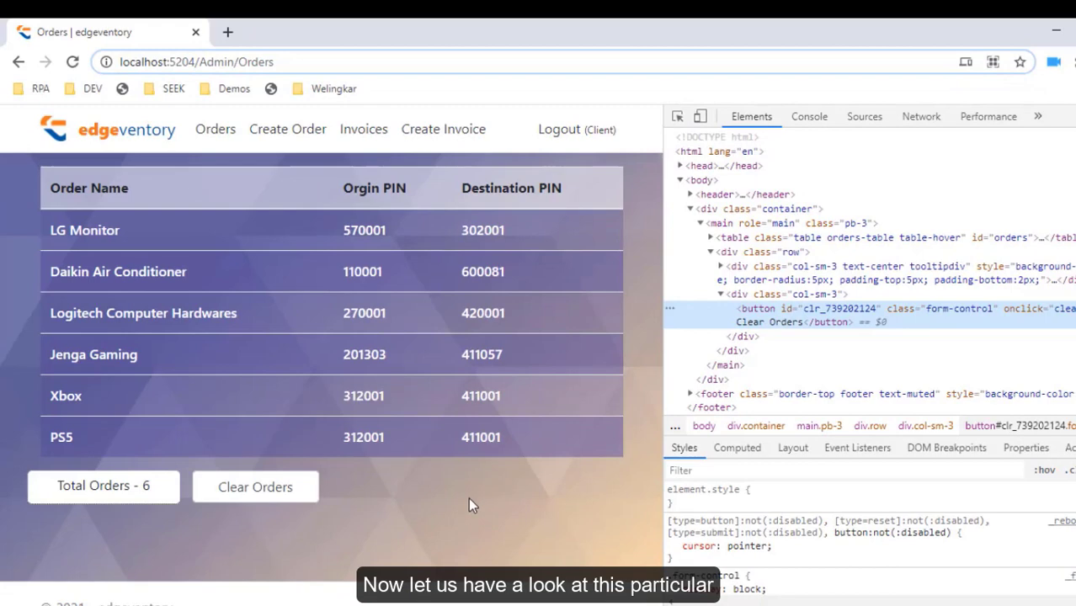
Reload the orders page twice, seeing the Clear Orders id change to clr_934202124.
{"action": "right_click", "coordinate": [468, 498]}
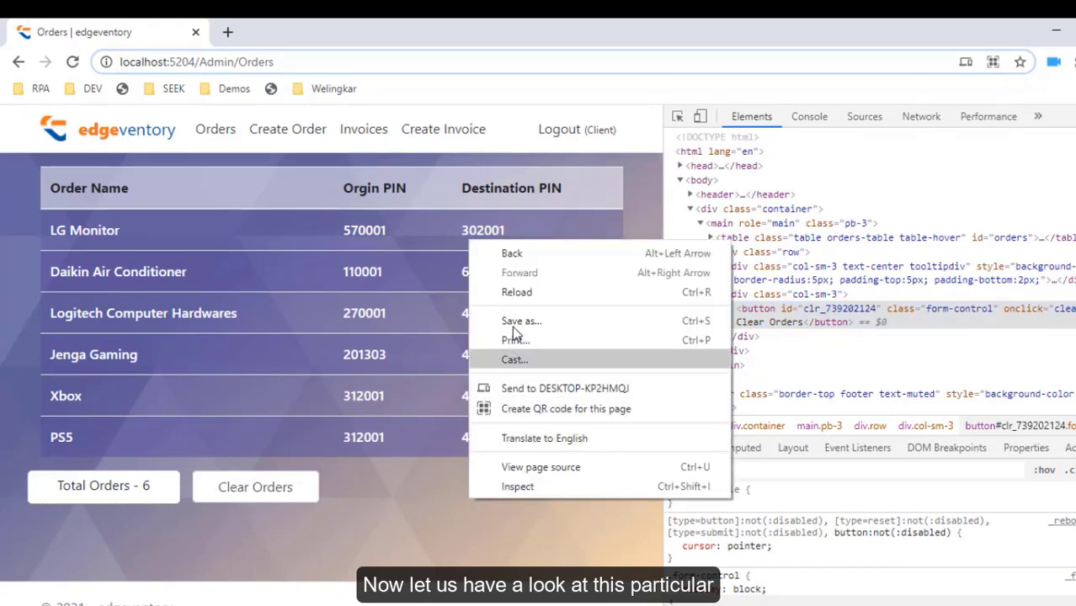
{"action": "left_click", "coordinate": [506, 291]}
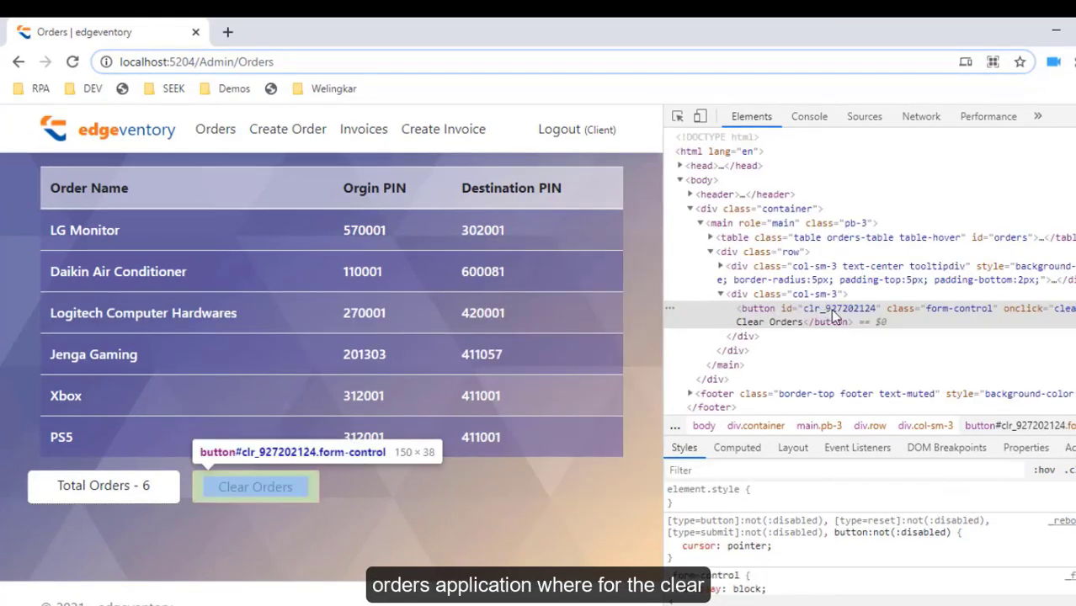
{"action": "double_click", "coordinate": [860, 314]}
{"action": "right_click", "coordinate": [402, 506]}
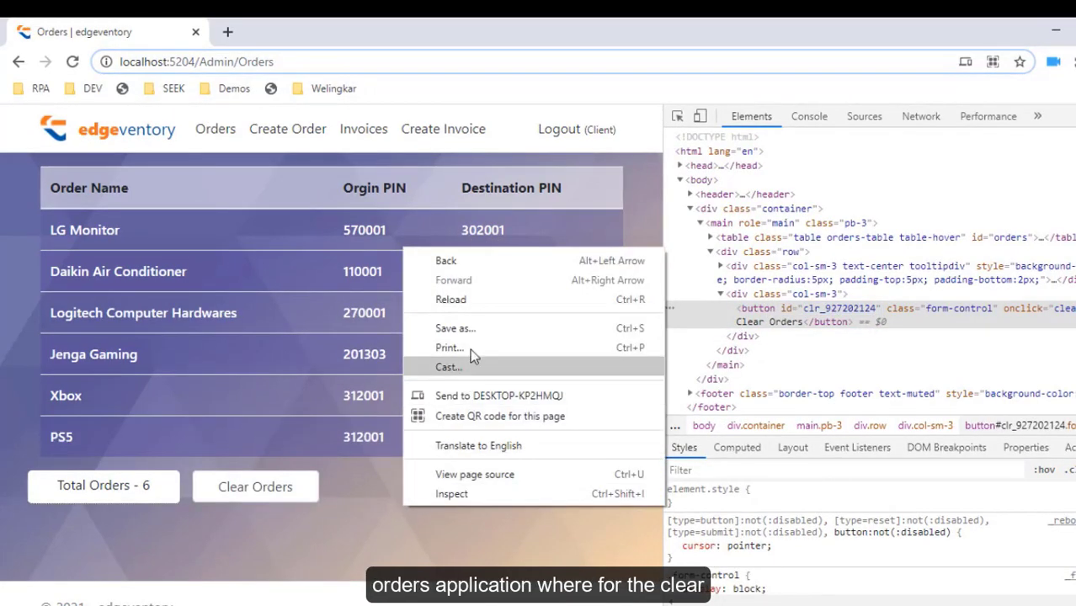
{"action": "left_click", "coordinate": [493, 293]}
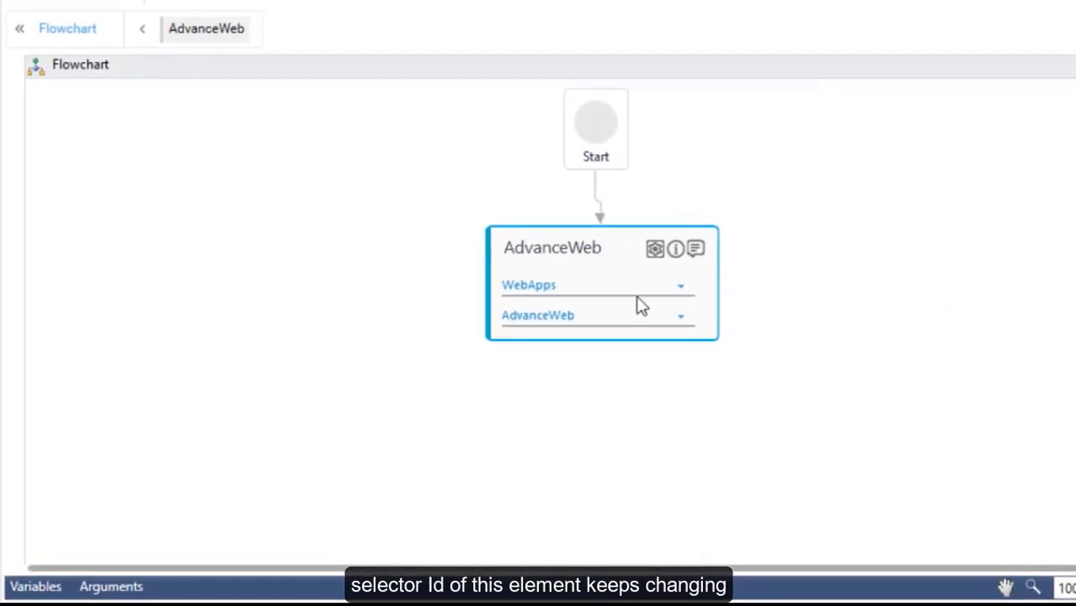
Create a String process argument named DSValue.
{"action": "left_click", "coordinate": [110, 588]}
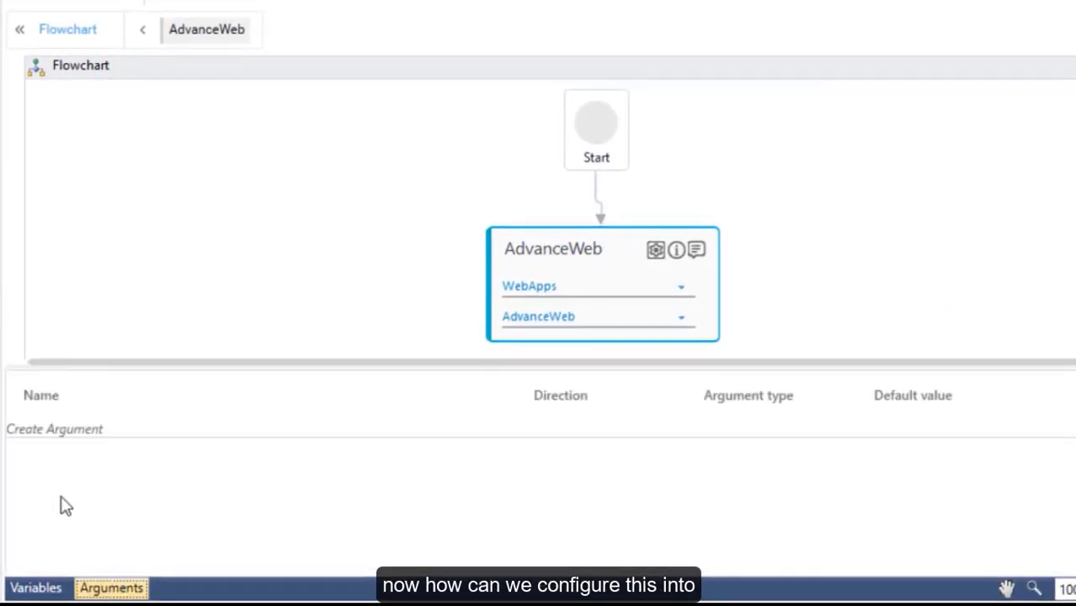
{"action": "left_click", "coordinate": [55, 434]}
{"action": "type", "text": "DS"}
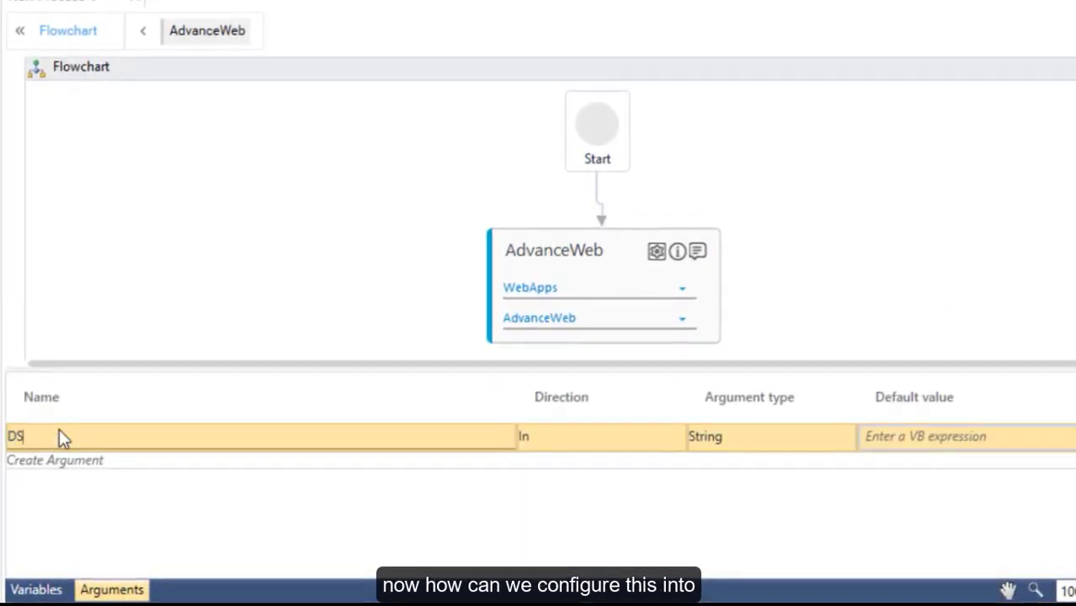
{"action": "type", "text": "Value"}
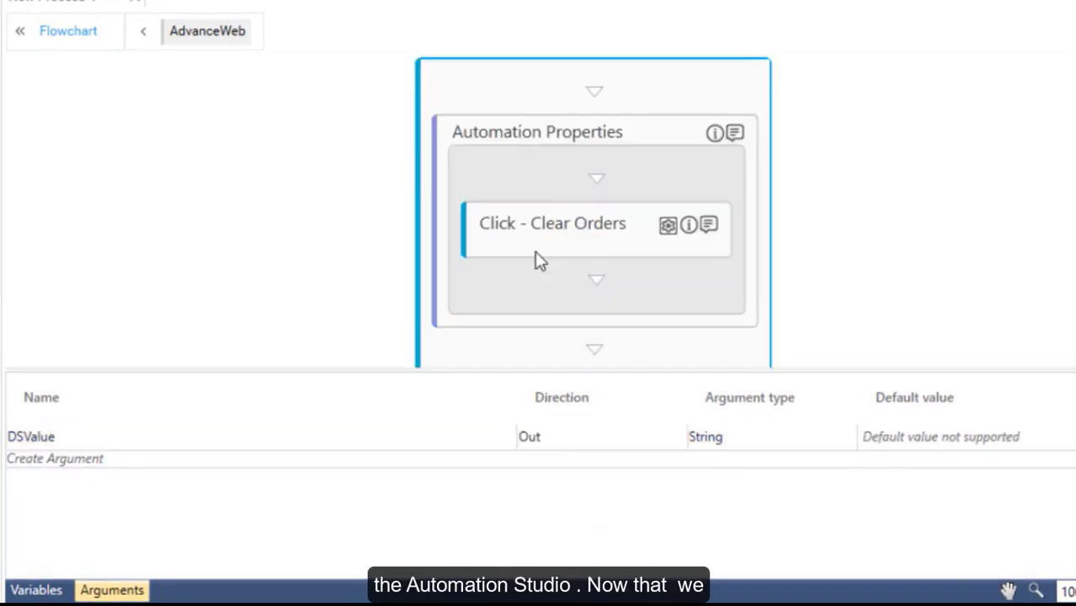
{"action": "left_click", "coordinate": [668, 226]}
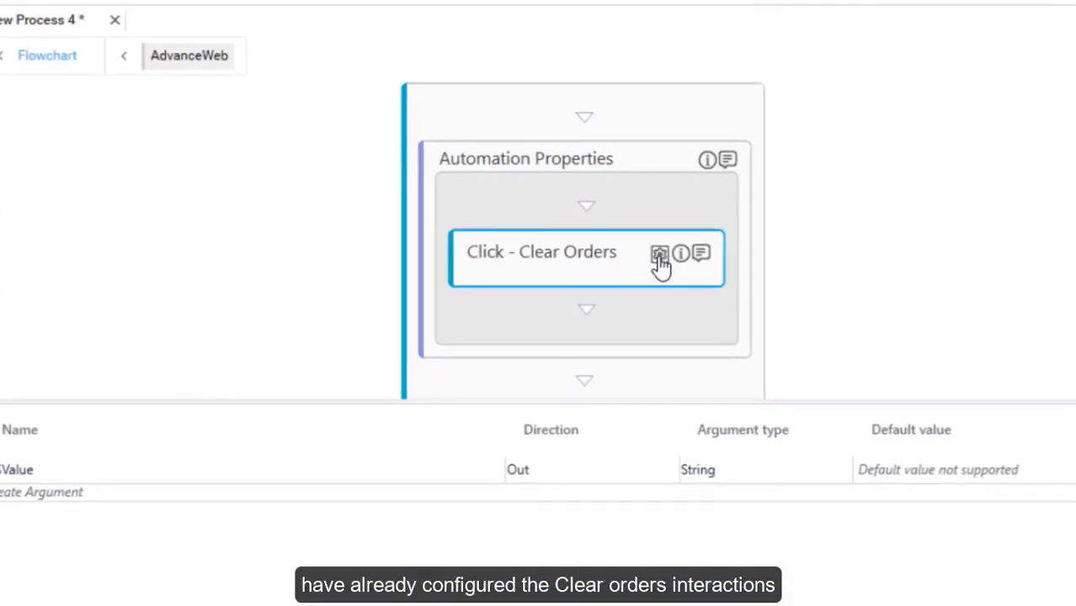
Enable a manual selector for the Clear Orders click and start building it on the id attribute.
{"action": "left_click", "coordinate": [636, 443]}
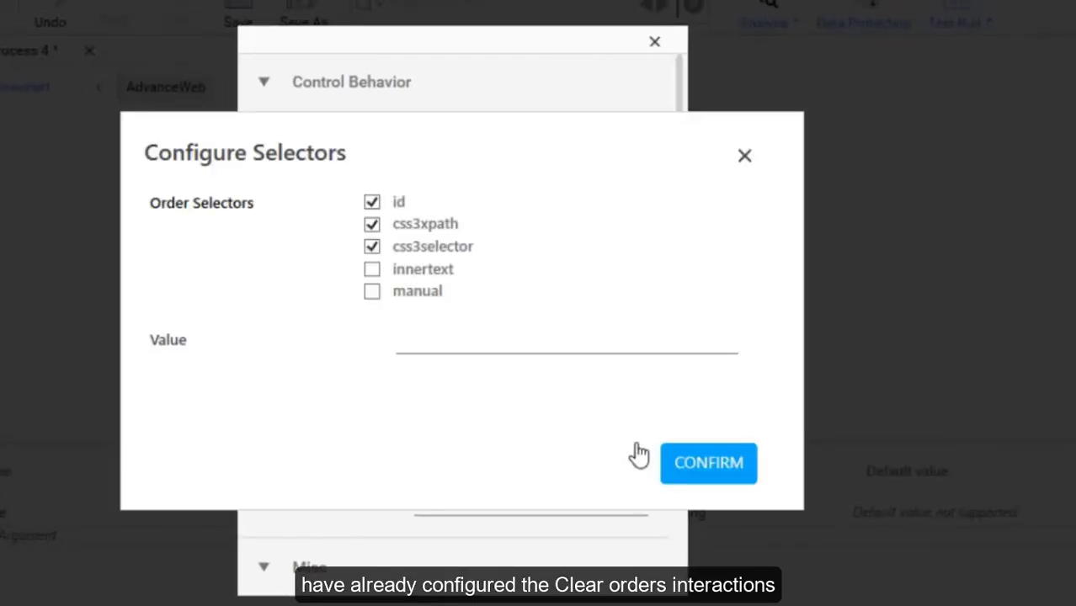
{"action": "left_click", "coordinate": [374, 293]}
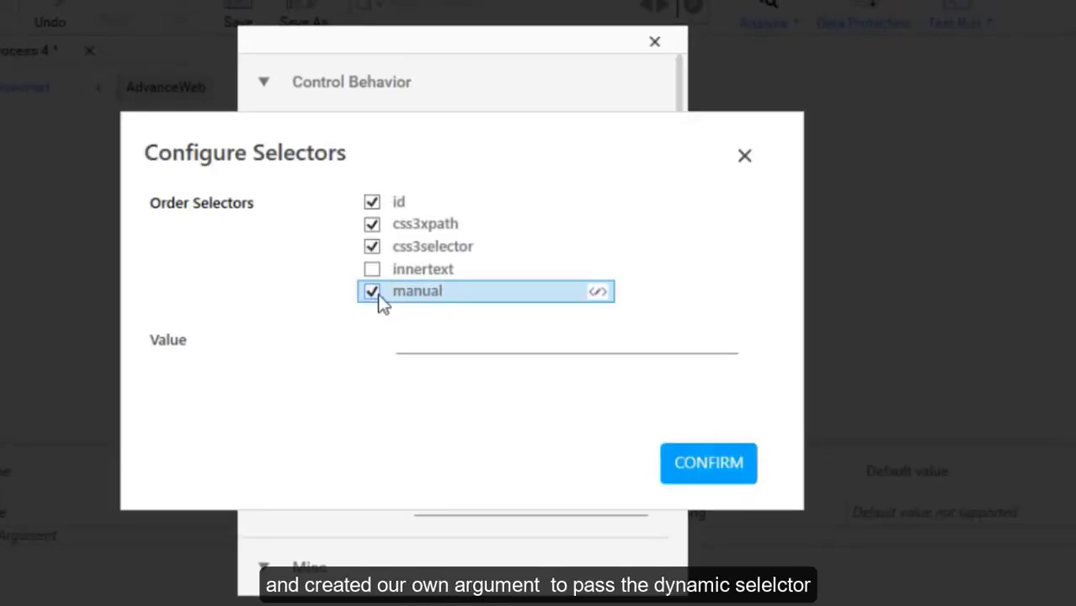
{"action": "left_click", "coordinate": [598, 292]}
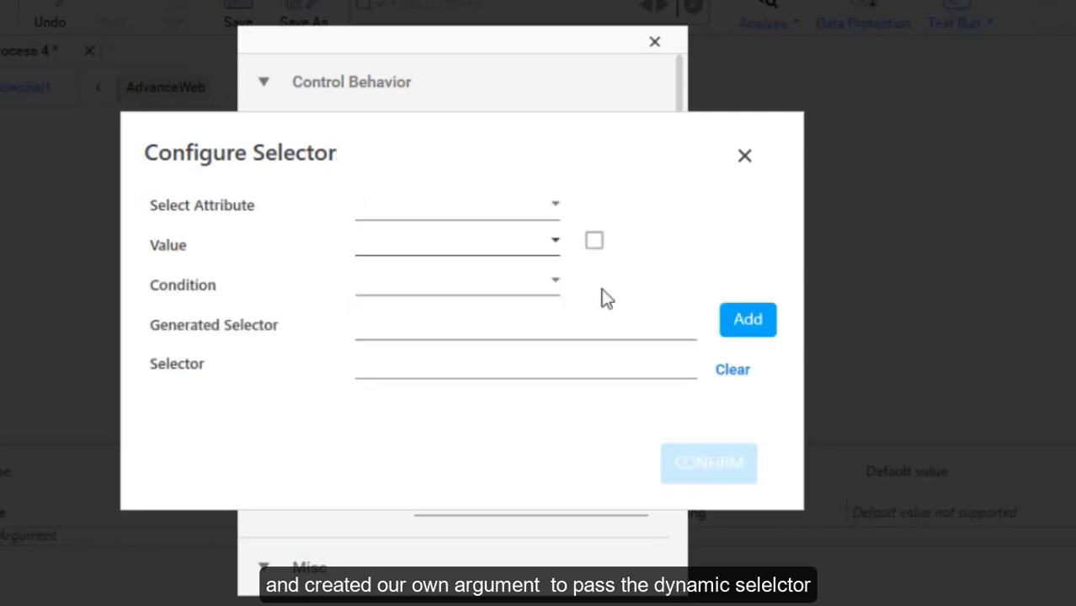
{"action": "left_click", "coordinate": [543, 214]}
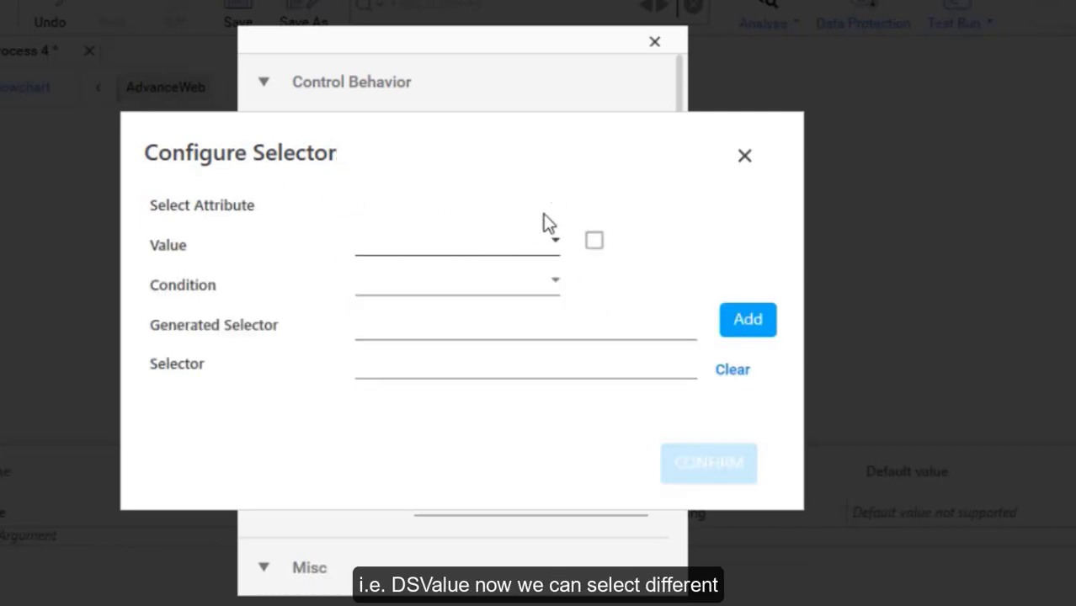
{"action": "left_click", "coordinate": [492, 243]}
{"action": "left_click", "coordinate": [493, 241]}
{"action": "left_click", "coordinate": [695, 275]}
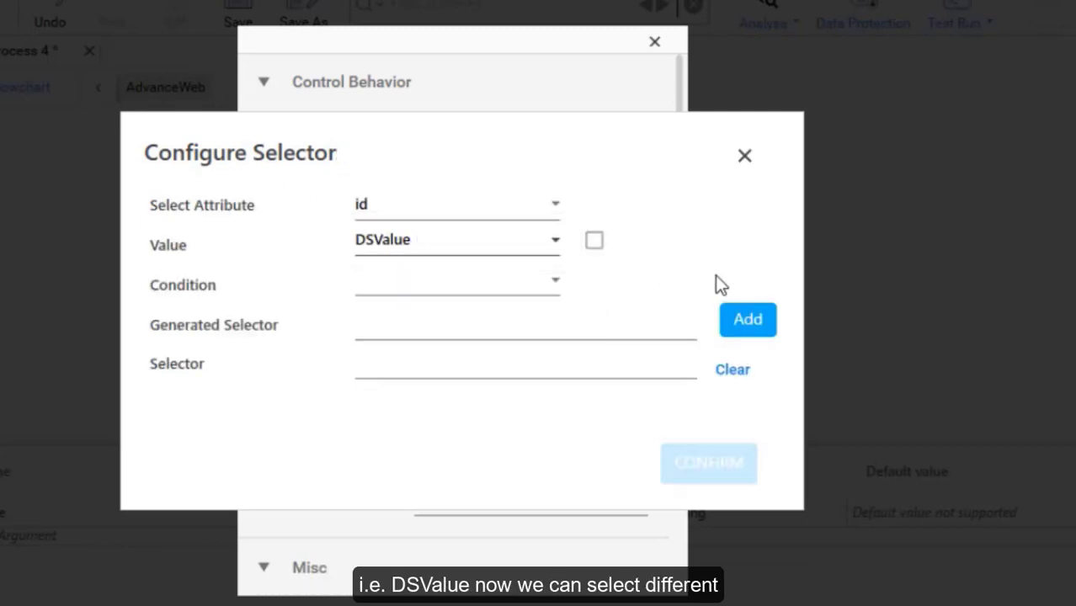
Settle the selector on the id attribute with the DSValue argument as its value.
{"action": "left_click", "coordinate": [526, 214]}
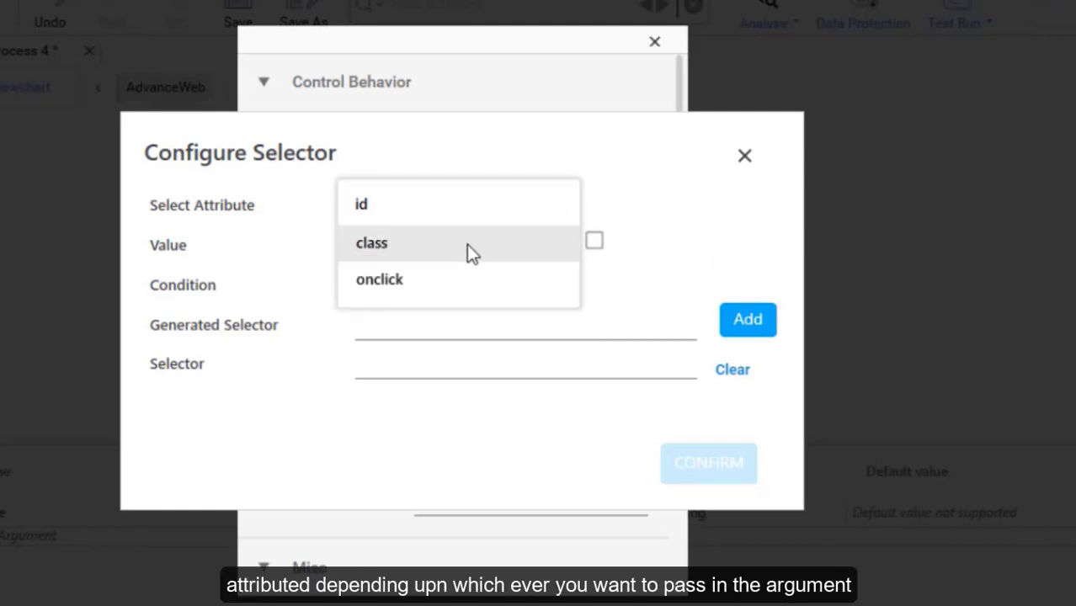
{"action": "left_click", "coordinate": [470, 242]}
{"action": "left_click", "coordinate": [480, 204]}
{"action": "left_click", "coordinate": [425, 242]}
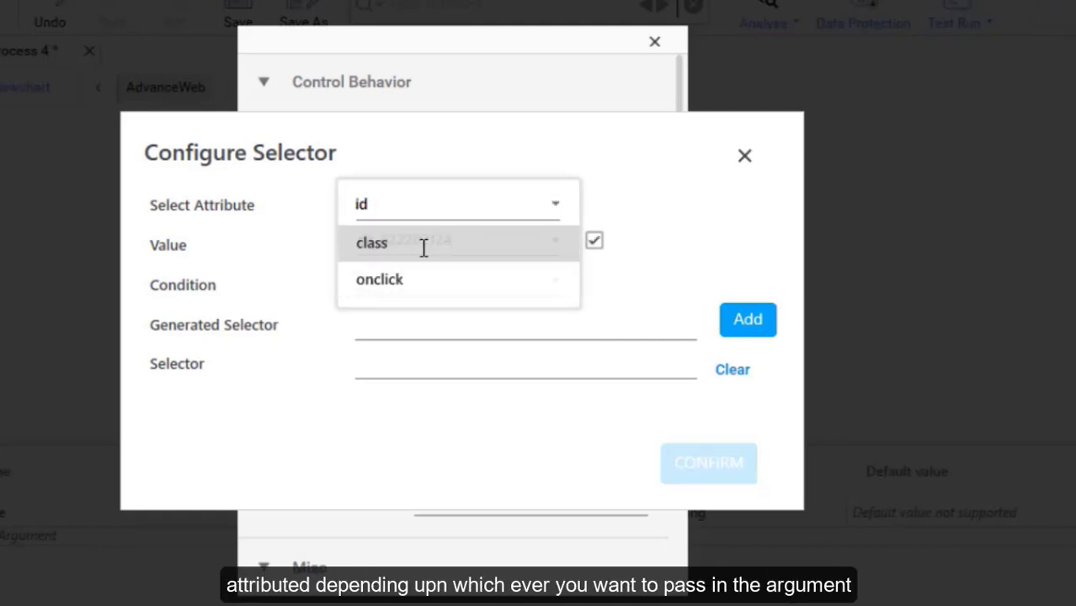
{"action": "left_click", "coordinate": [465, 242]}
{"action": "key", "text": "ctrl+c"}
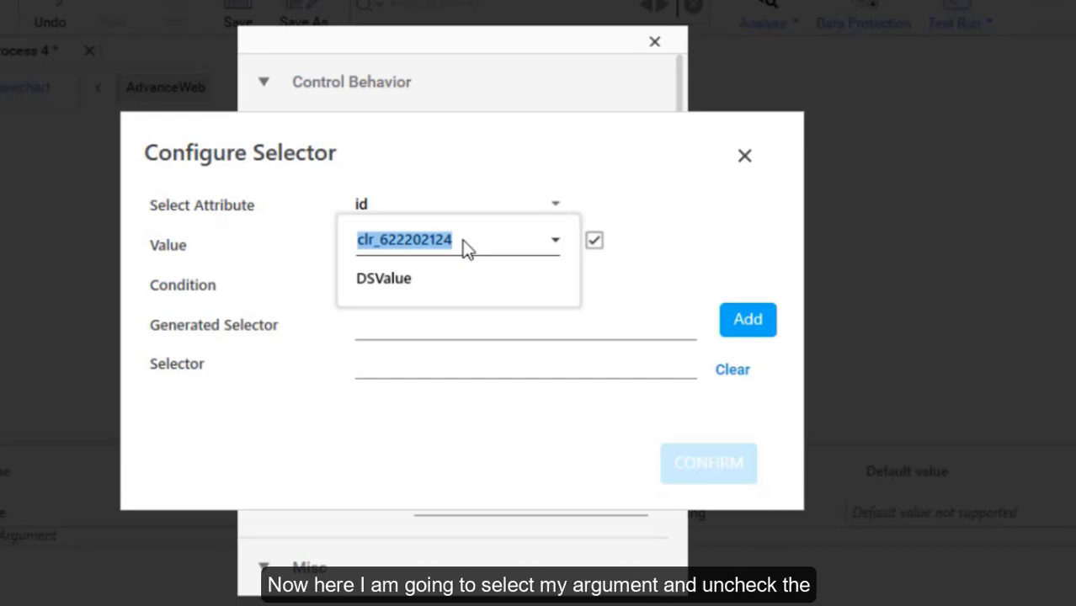
{"action": "left_click", "coordinate": [690, 263]}
{"action": "left_click", "coordinate": [552, 242]}
{"action": "left_click", "coordinate": [438, 278]}
{"action": "left_click", "coordinate": [594, 241]}
Set the condition to Contains and add and confirm selector button[id*='{DSValue}'].
{"action": "left_click", "coordinate": [543, 287]}
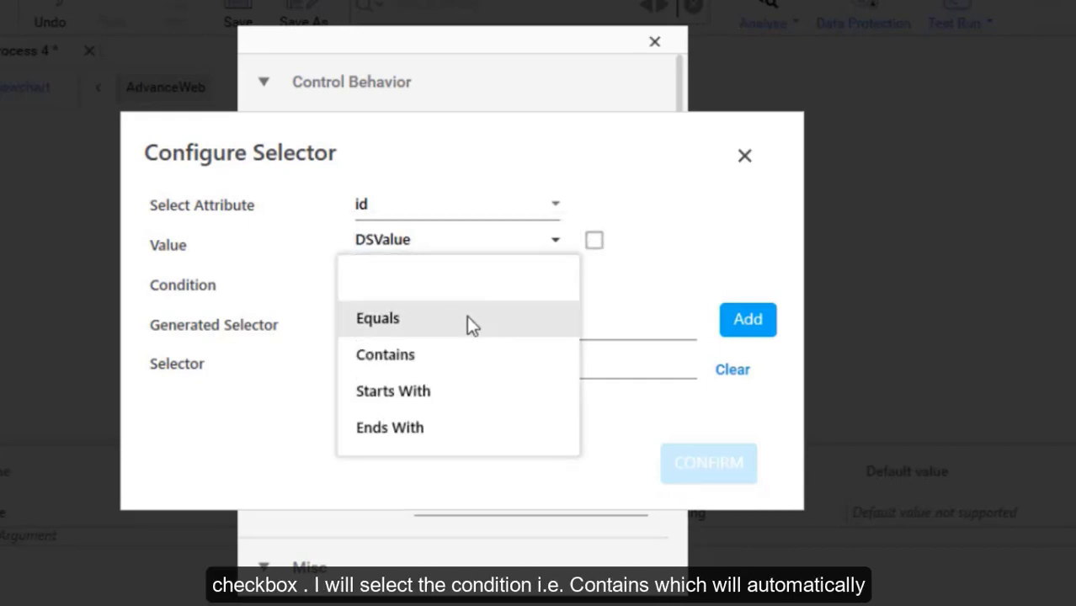
{"action": "left_click", "coordinate": [396, 357]}
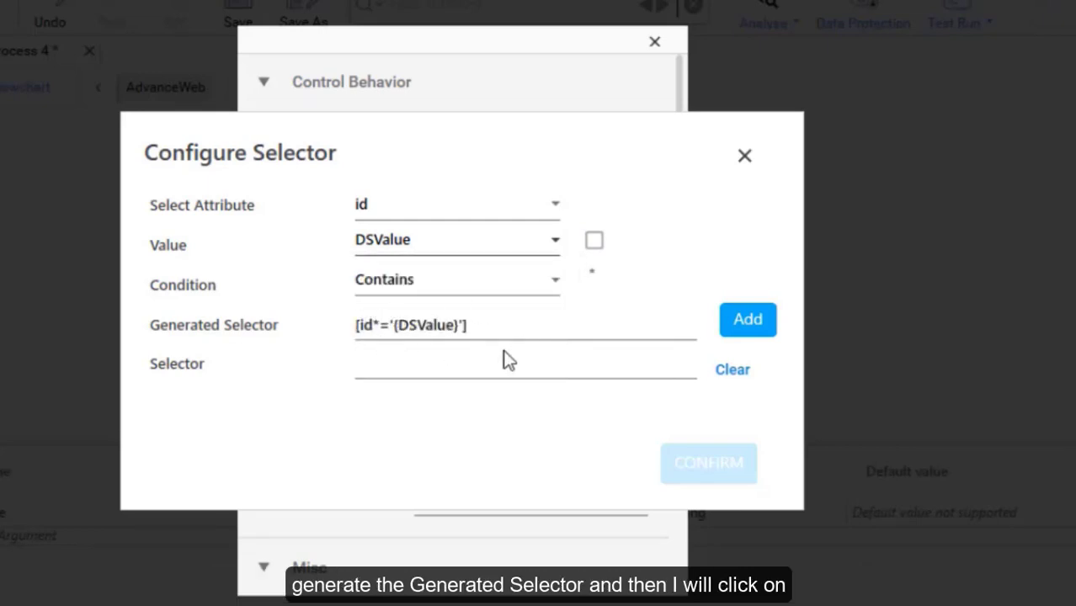
{"action": "left_click", "coordinate": [747, 320]}
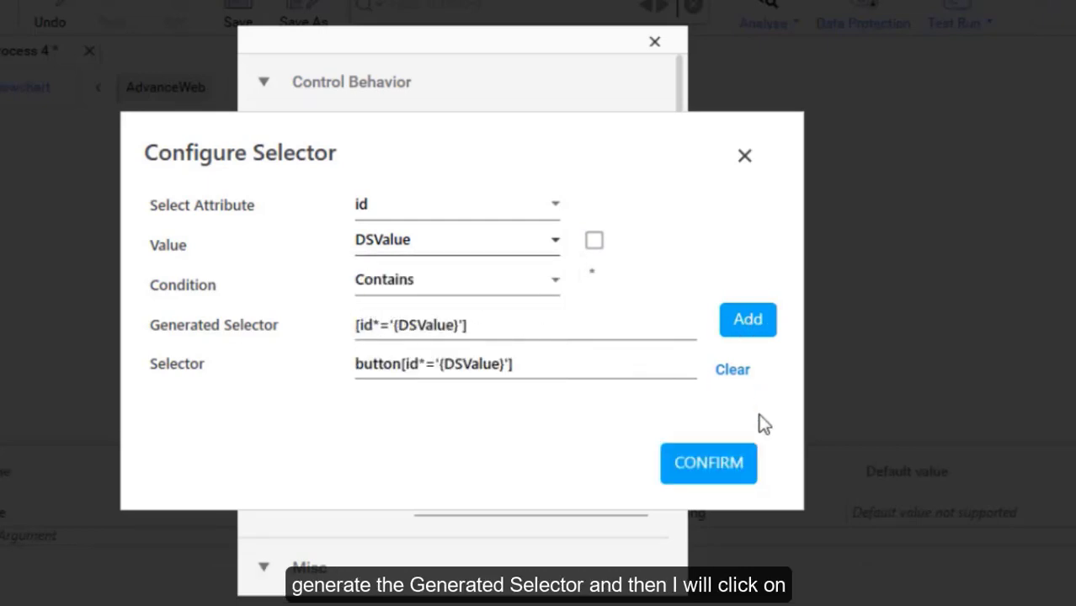
{"action": "left_click", "coordinate": [720, 468]}
{"action": "left_click", "coordinate": [710, 465]}
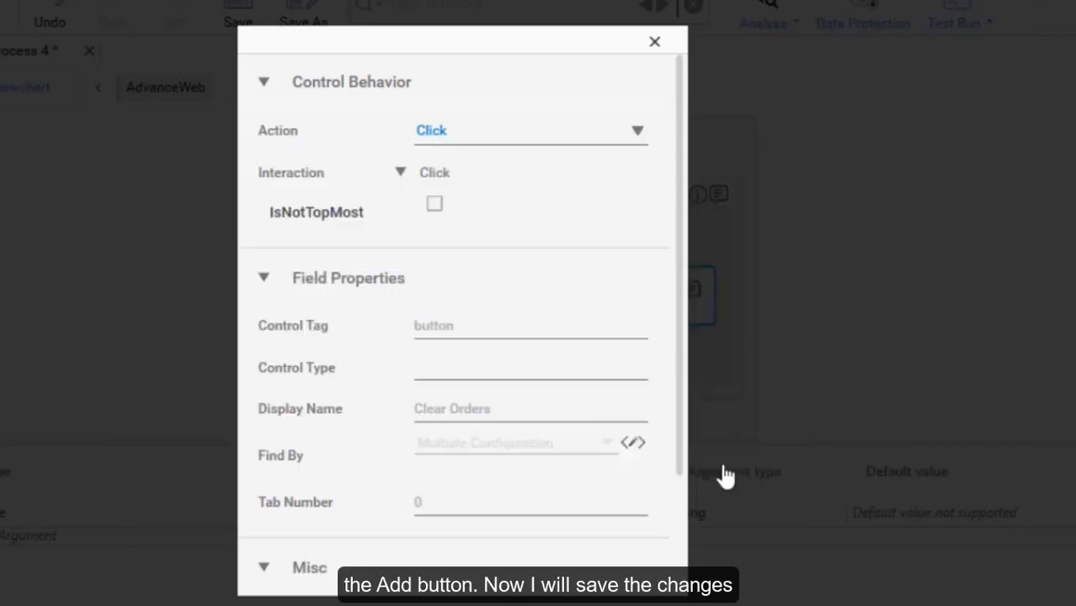
Close the activity properties and save the property changes.
{"action": "scroll", "coordinate": [637, 417], "scroll_direction": "down", "scroll_amount": 3}
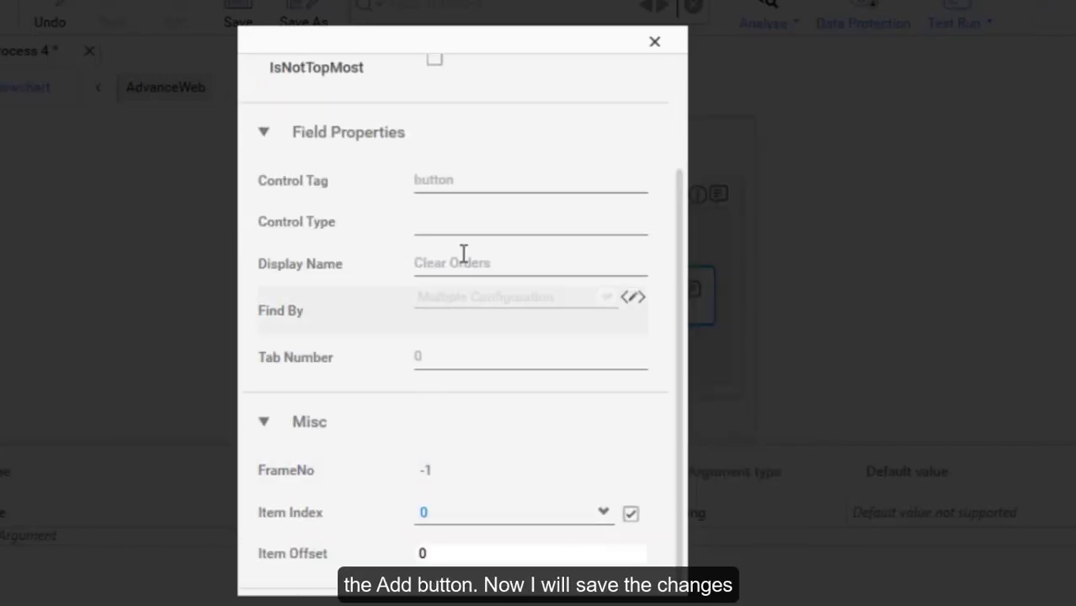
{"action": "left_click", "coordinate": [655, 44]}
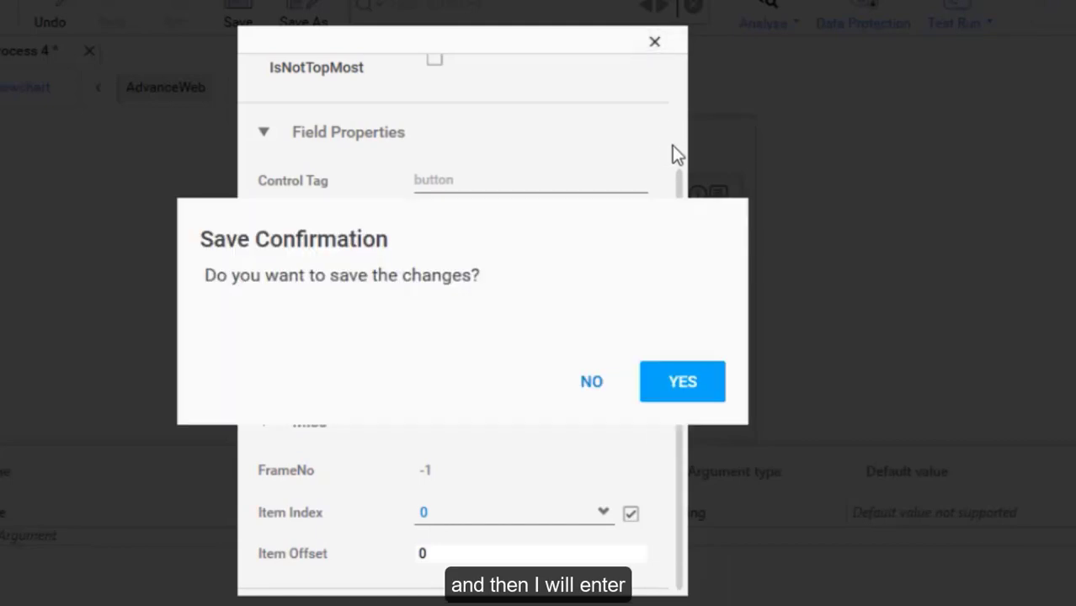
{"action": "left_click", "coordinate": [701, 375]}
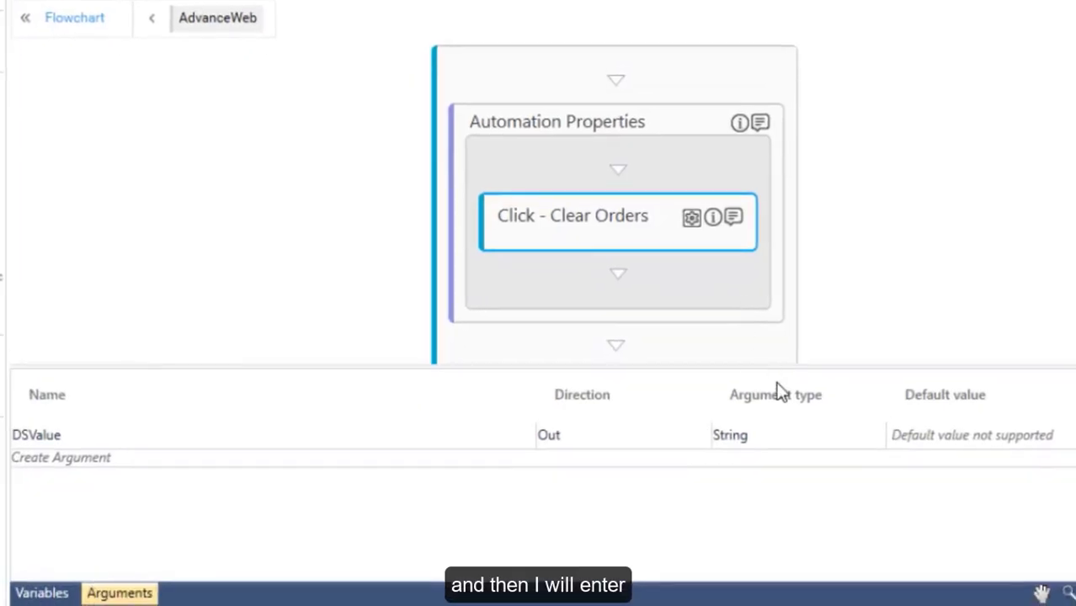
Set the DSValue argument's direction to In.
{"action": "left_click", "coordinate": [918, 438]}
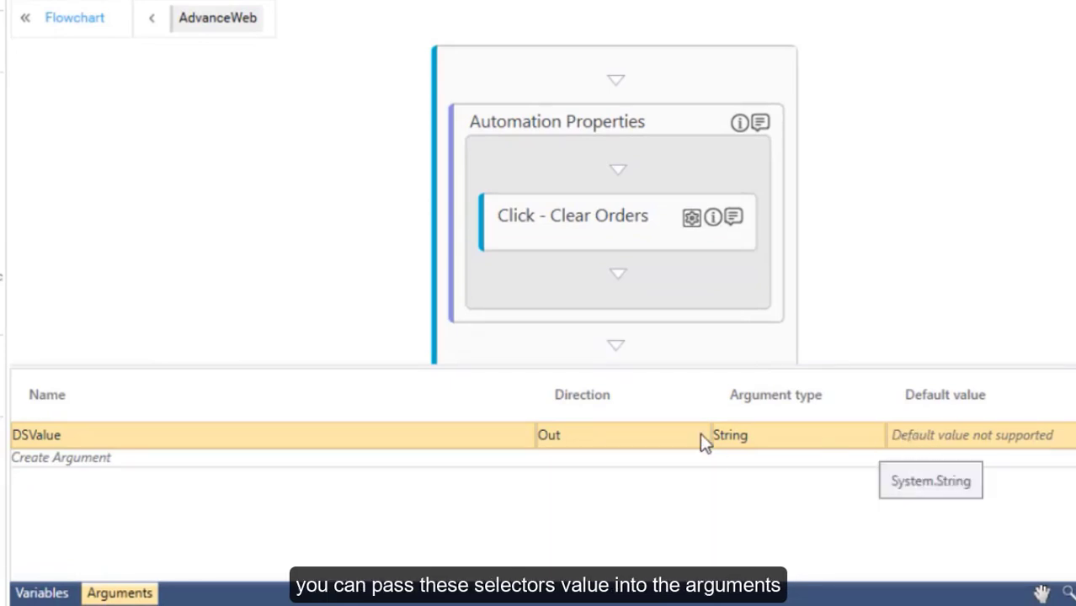
{"action": "left_click", "coordinate": [688, 436]}
{"action": "left_click", "coordinate": [688, 436]}
{"action": "left_click", "coordinate": [601, 473]}
{"action": "left_click", "coordinate": [907, 434]}
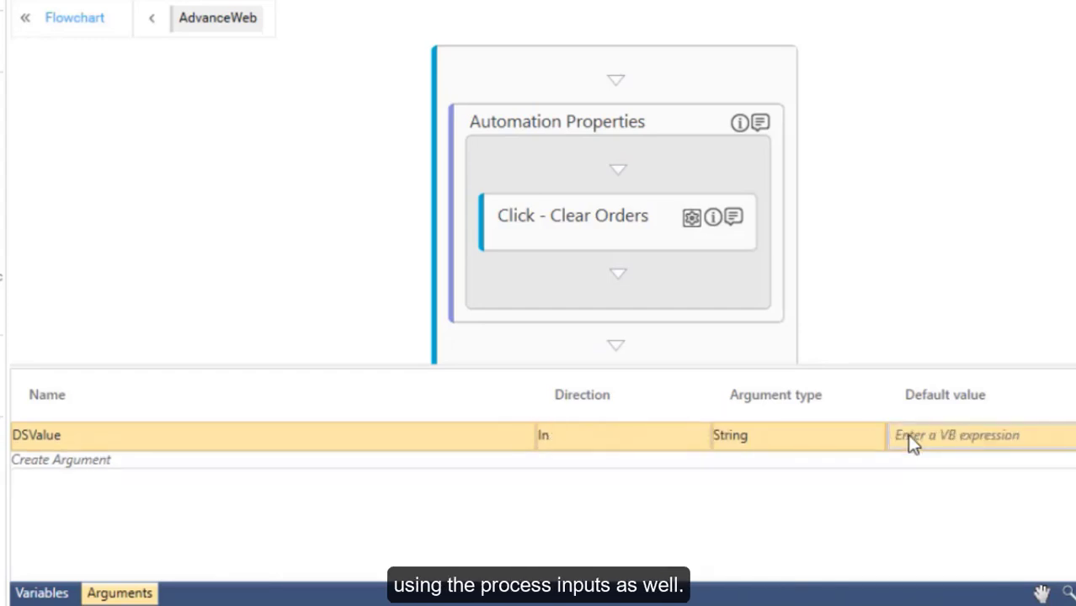
Give DSValue the default value "clr_622202124", wrapped in quotes.
{"action": "left_click", "coordinate": [909, 434]}
{"action": "key", "text": "ctrl+v"}
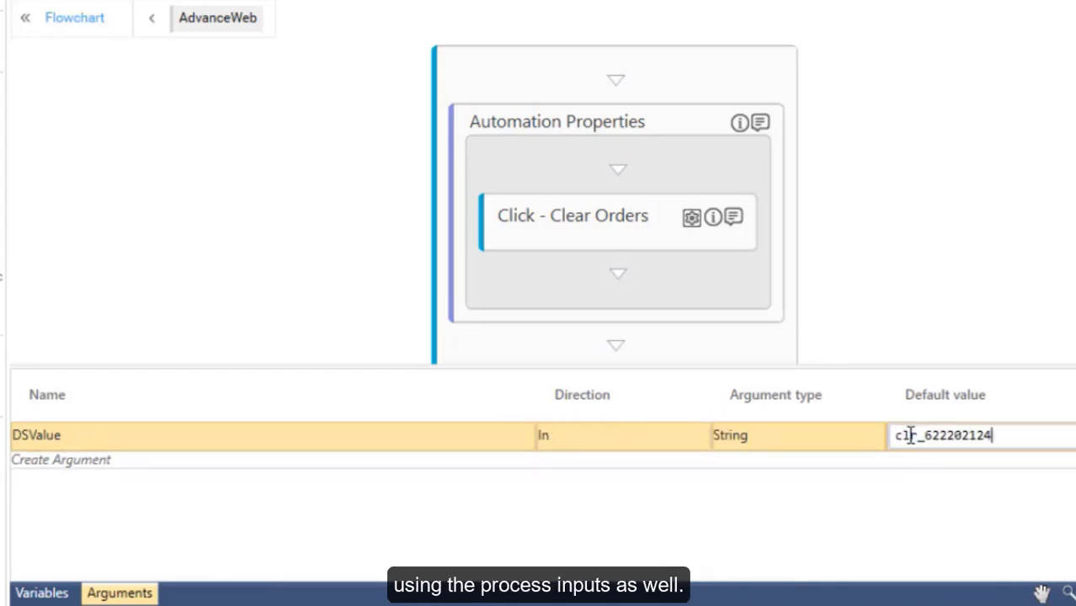
{"action": "key", "text": "Return"}
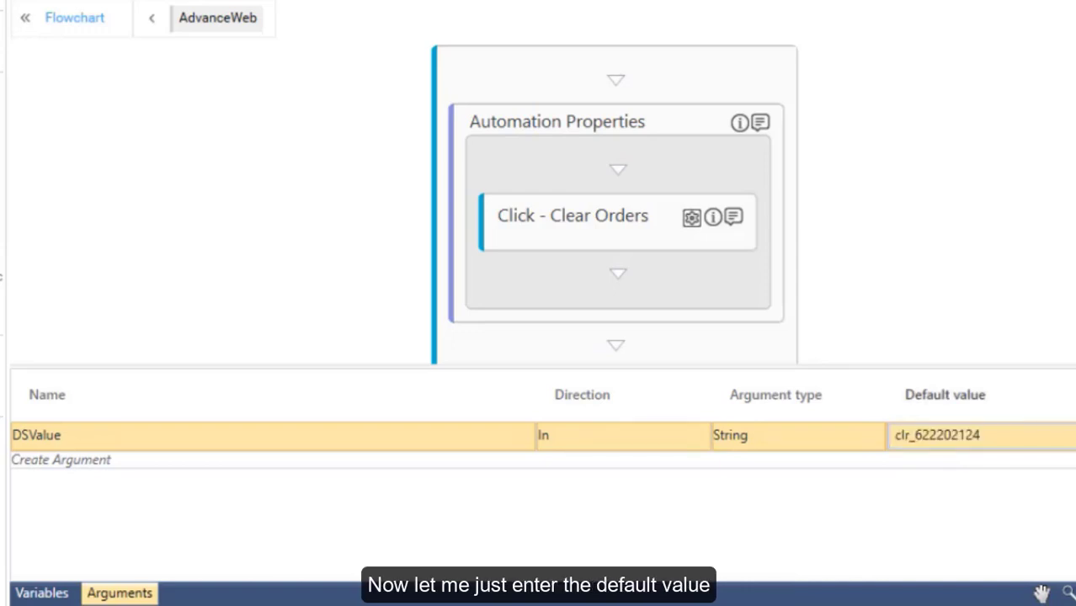
{"action": "double_click", "coordinate": [985, 439]}
{"action": "left_click", "coordinate": [897, 436]}
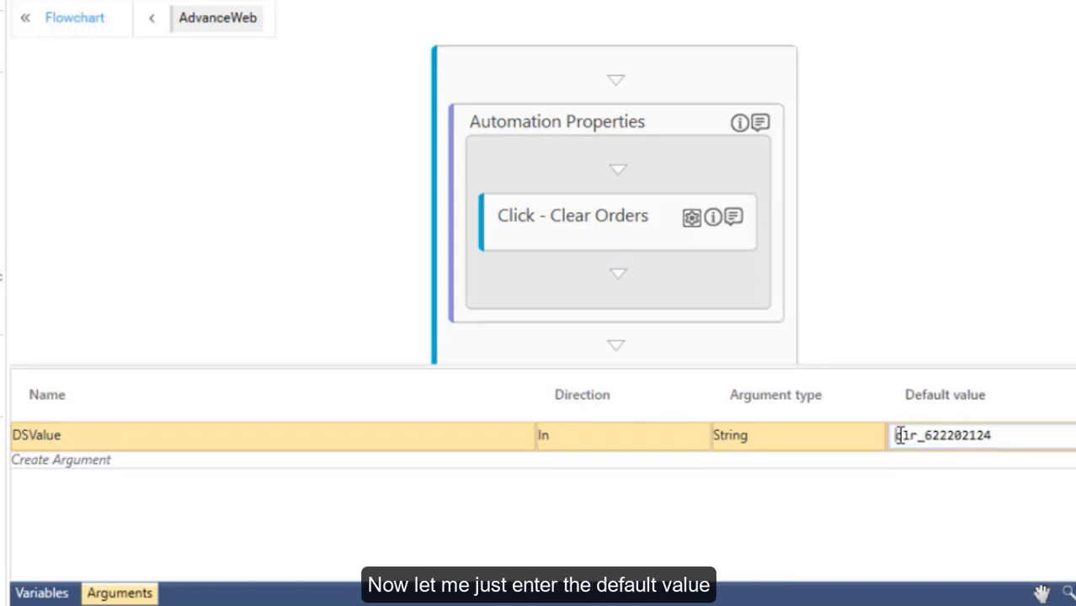
{"action": "type", "text": "\""}
{"action": "left_click", "coordinate": [1024, 435]}
{"action": "type", "text": "\""}
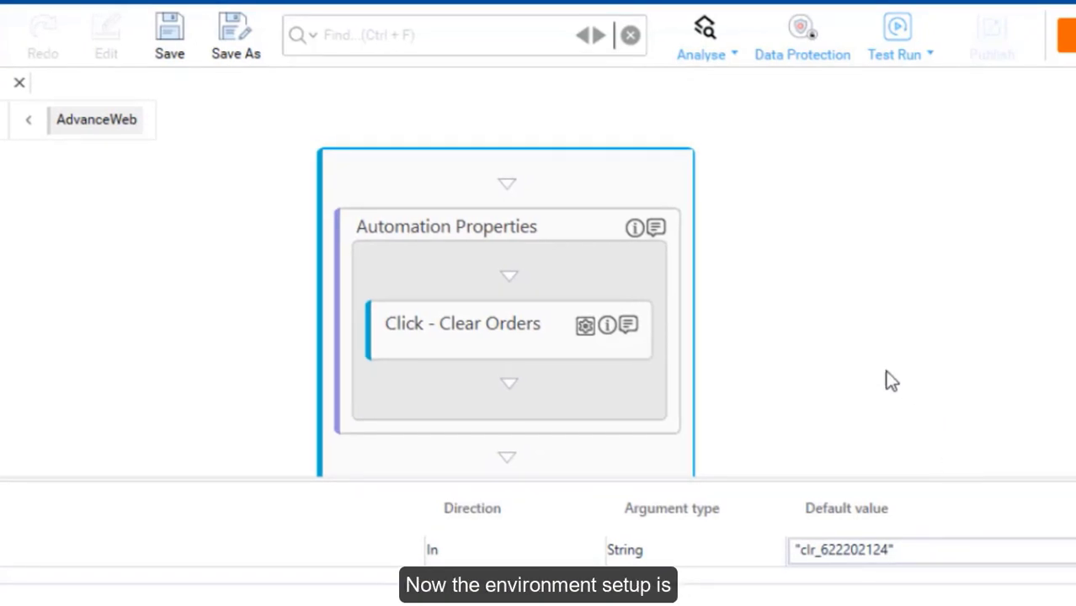
Set up the AdvanceWeb environment with the sign-in user ID.
{"action": "left_click", "coordinate": [914, 54]}
{"action": "left_click", "coordinate": [933, 76]}
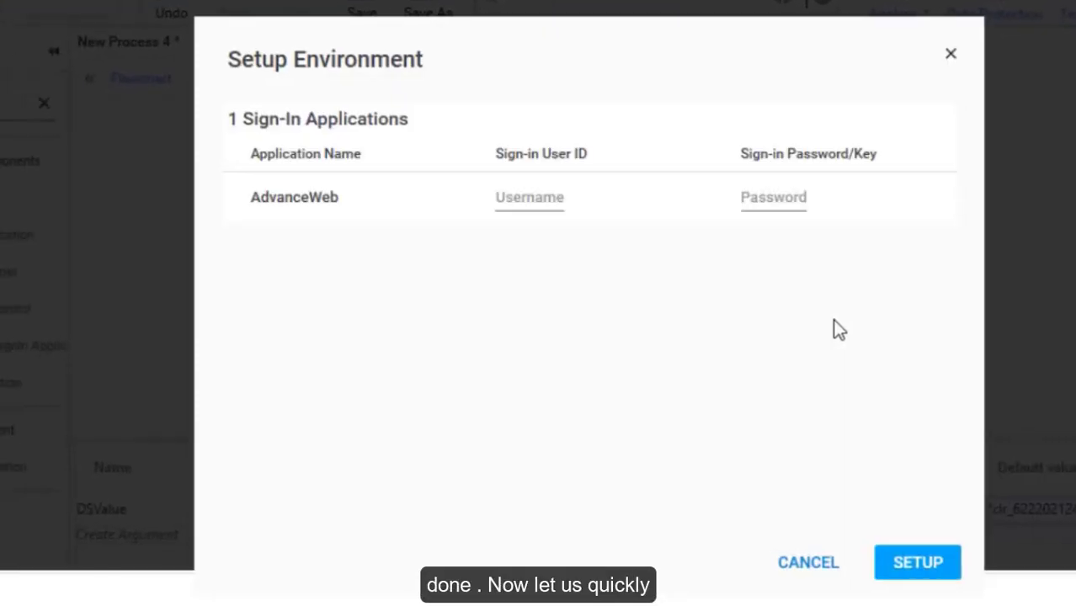
{"action": "left_click", "coordinate": [507, 197]}
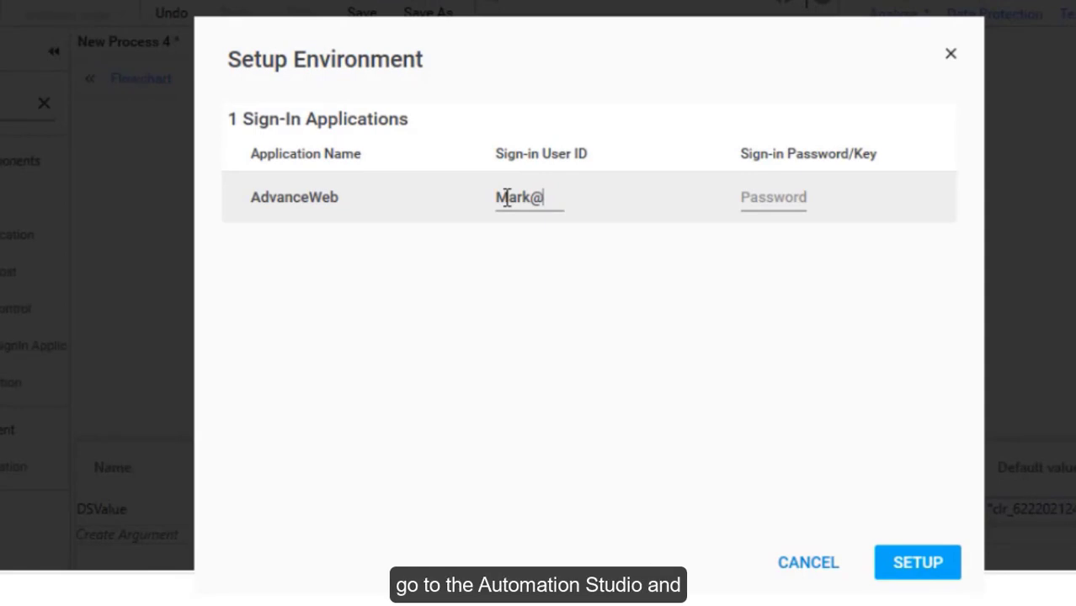
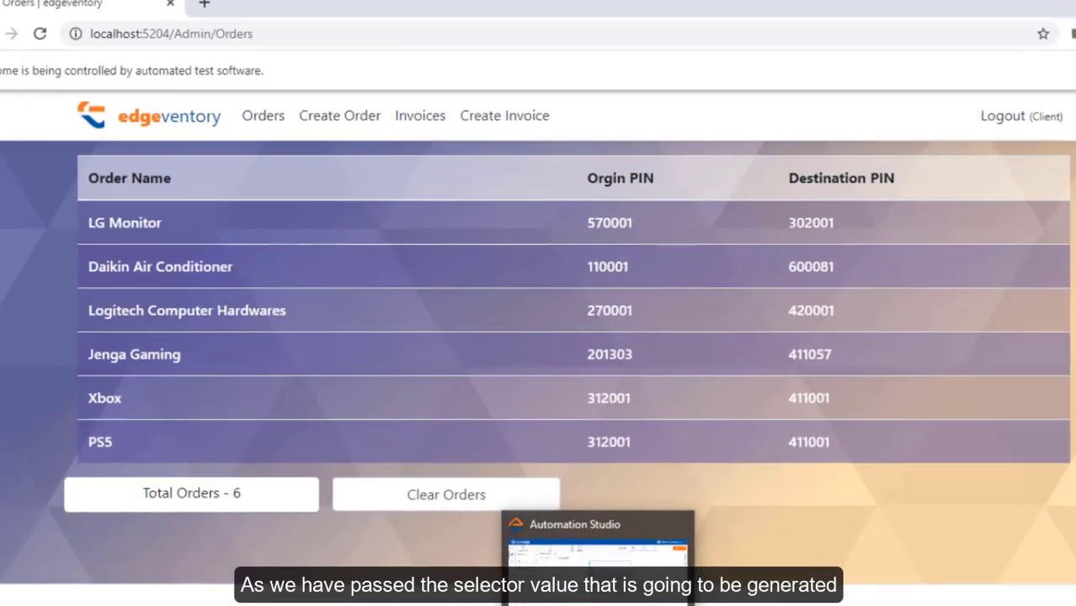
{"action": "left_click", "coordinate": [612, 605]}
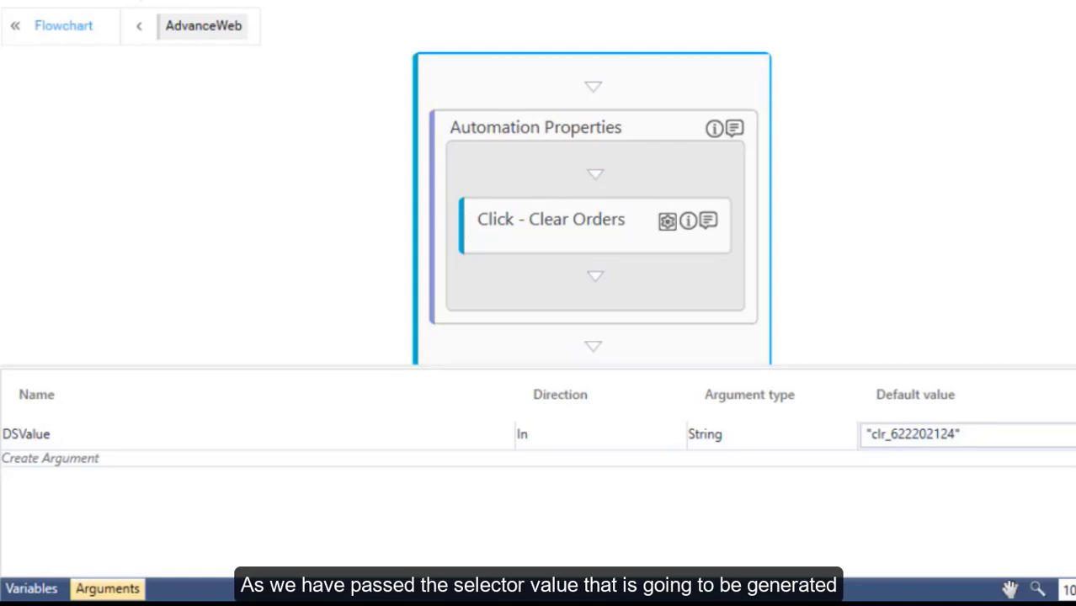
Test-run the Clear Orders process and dismiss the success message.
{"action": "left_click", "coordinate": [908, 52]}
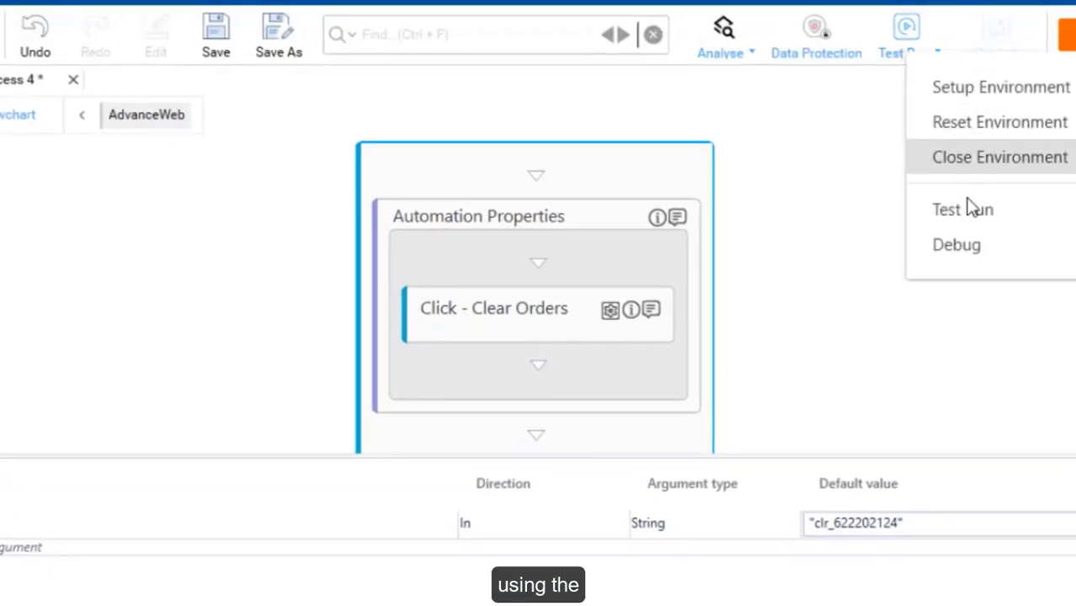
{"action": "left_click", "coordinate": [973, 209]}
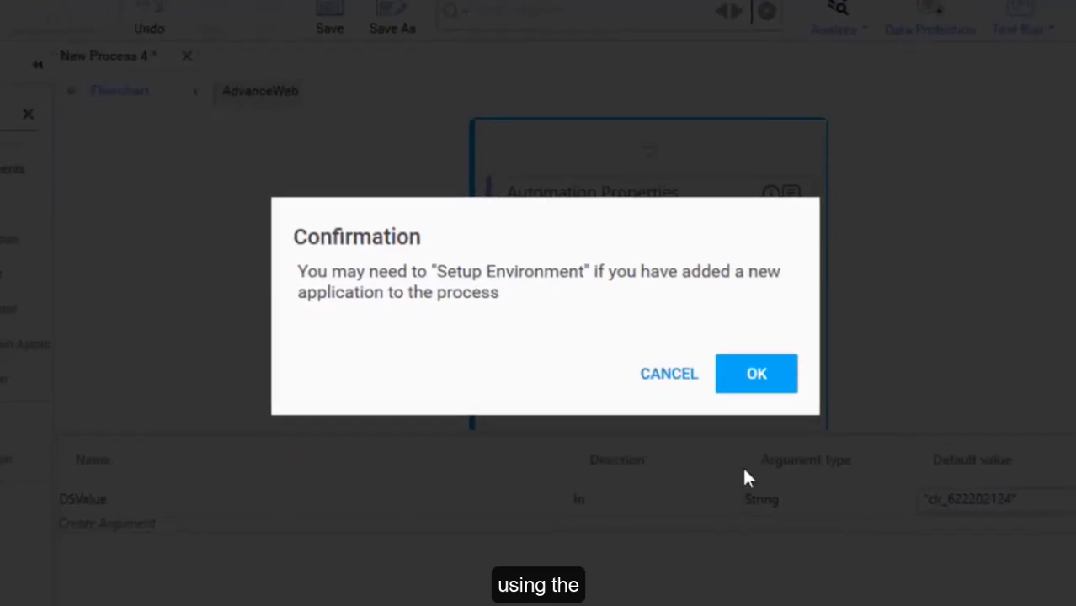
{"action": "left_click", "coordinate": [630, 406]}
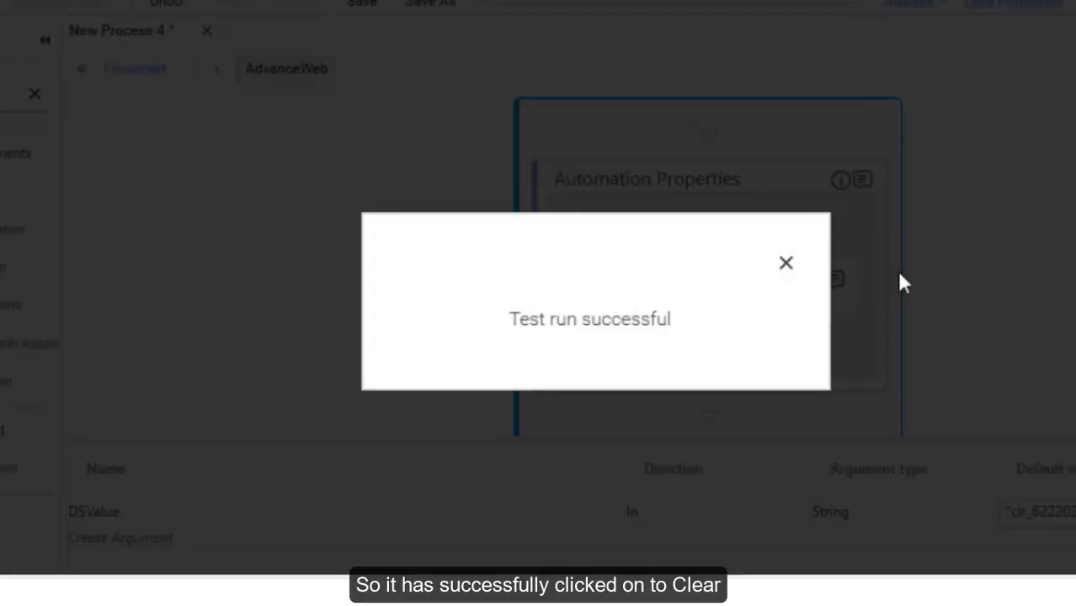
{"action": "left_click", "coordinate": [781, 276]}
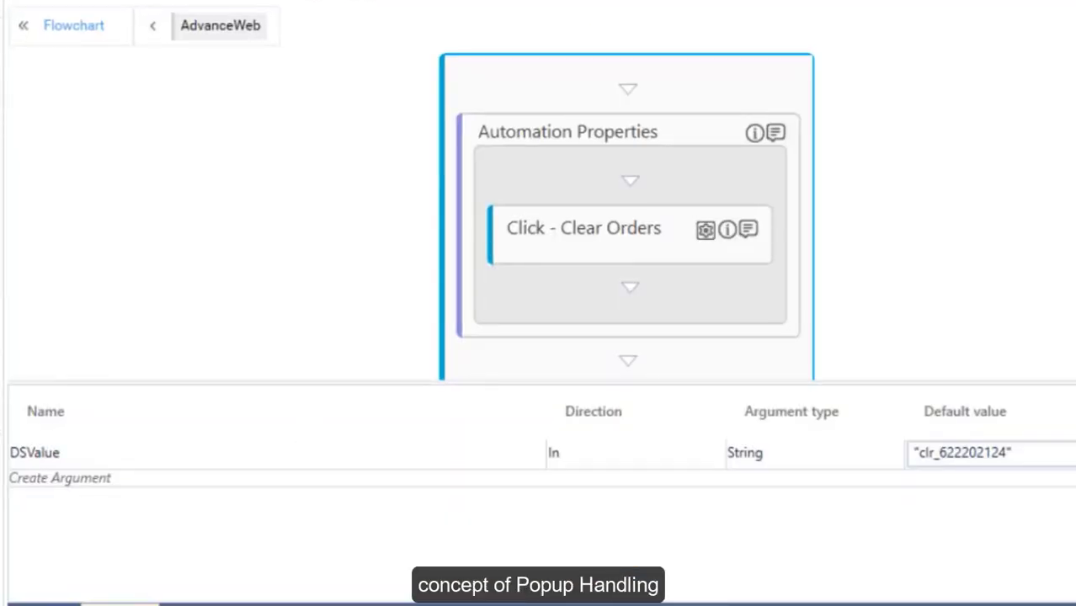
Add a Popup Handler below Click - Clear Orders and look at its settings.
{"action": "left_click_drag", "start_coordinate": [81, 126], "coordinate": [824, 270]}
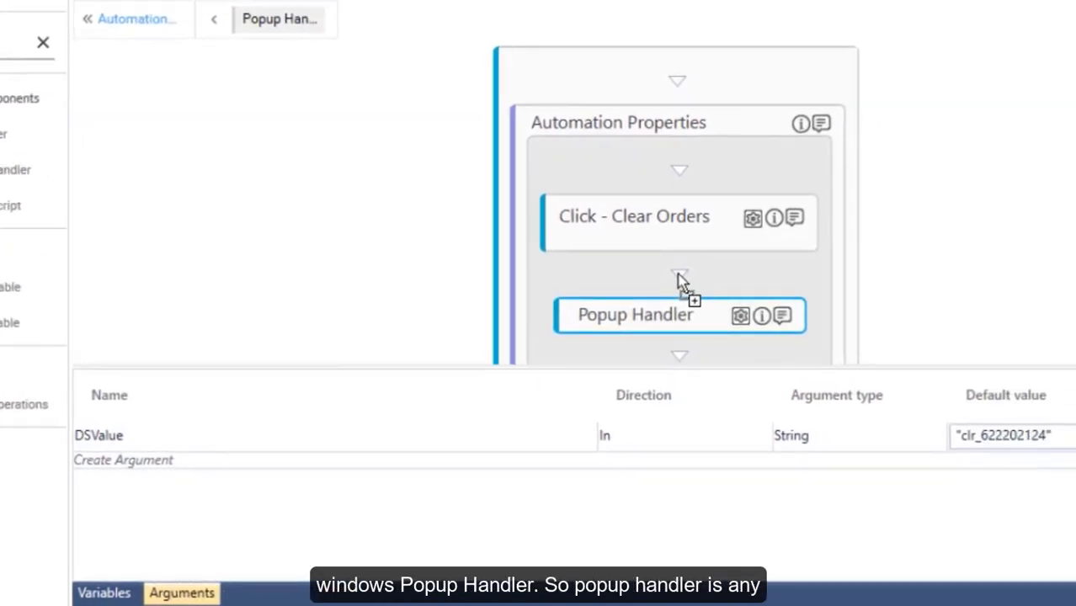
{"action": "left_click", "coordinate": [740, 318]}
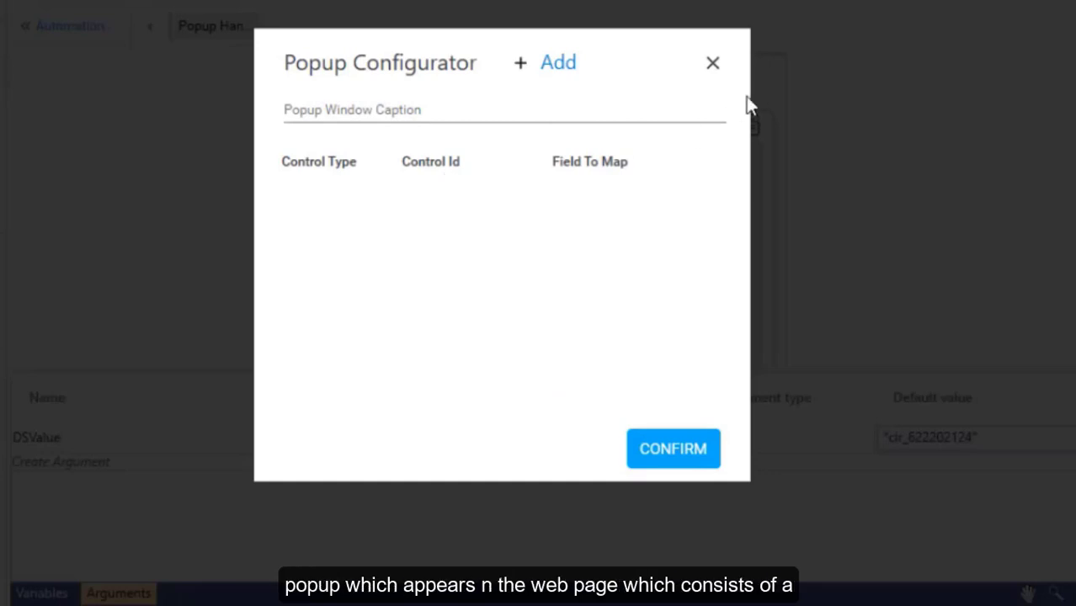
{"action": "left_click", "coordinate": [713, 63]}
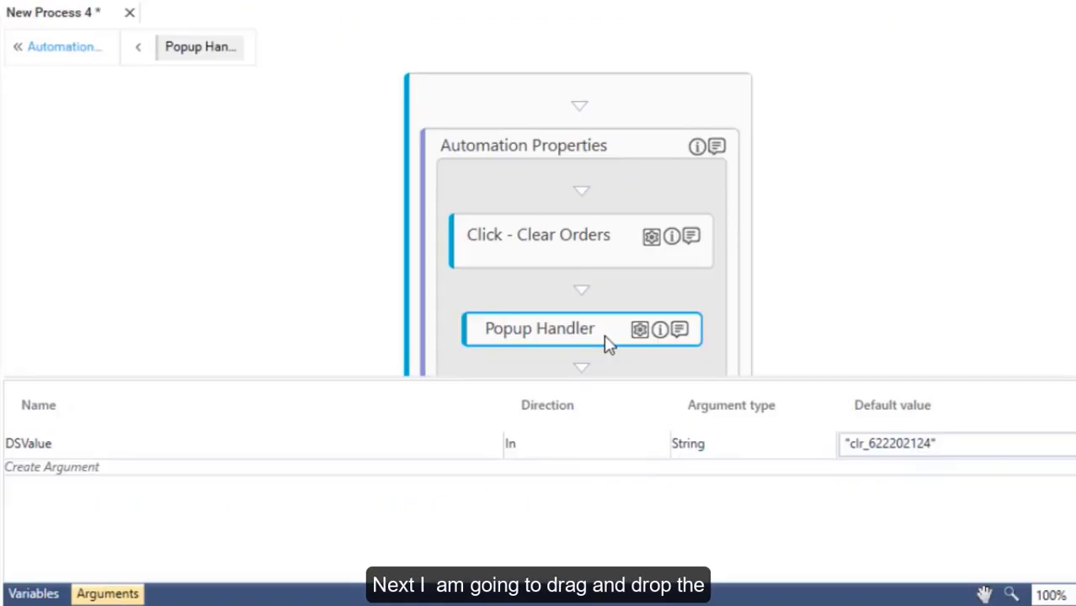
Delete the Popup Handler and put a Win Popup Handler below Click - Clear Orders.
{"action": "right_click", "coordinate": [604, 334]}
{"action": "left_click", "coordinate": [640, 379]}
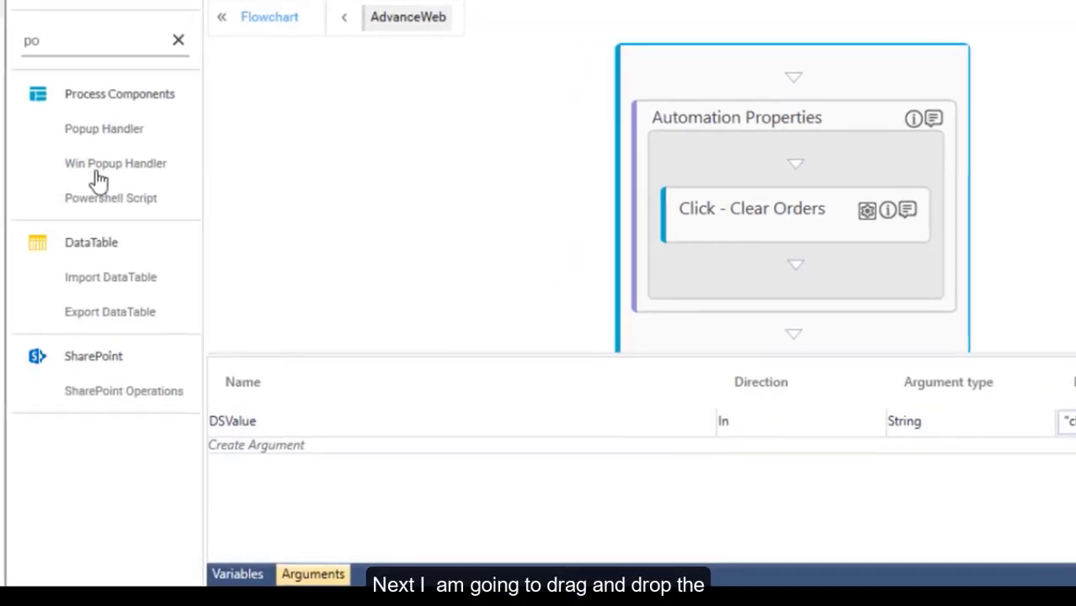
{"action": "left_click_drag", "start_coordinate": [35, 172], "coordinate": [583, 262]}
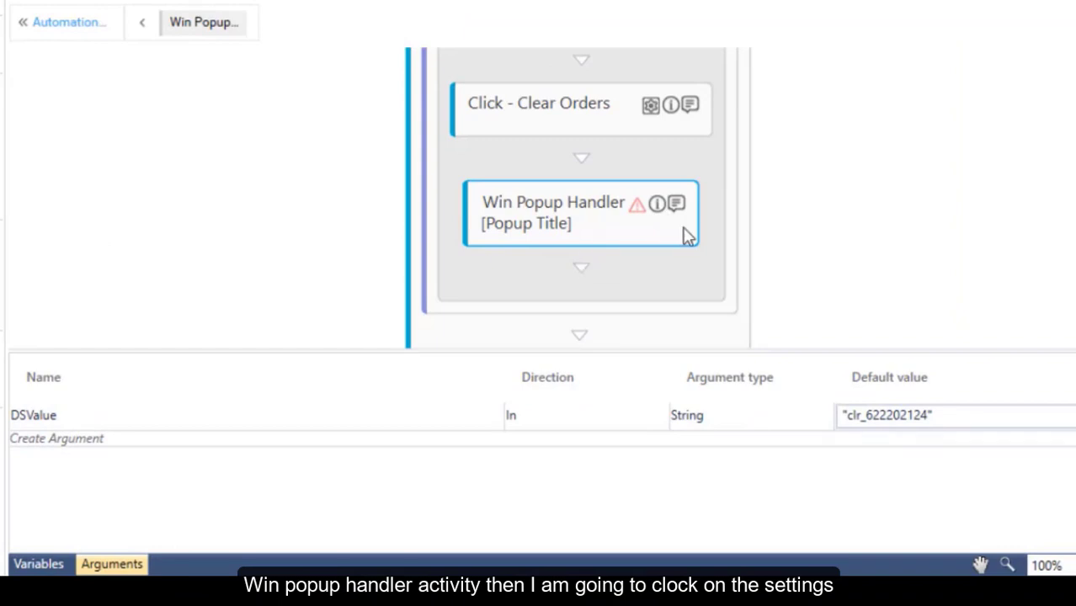
Set the Win Popup Handler's Attach Behavior to Contains with Window Title 'Orders'.
{"action": "double_click", "coordinate": [682, 228]}
{"action": "left_click", "coordinate": [670, 123]}
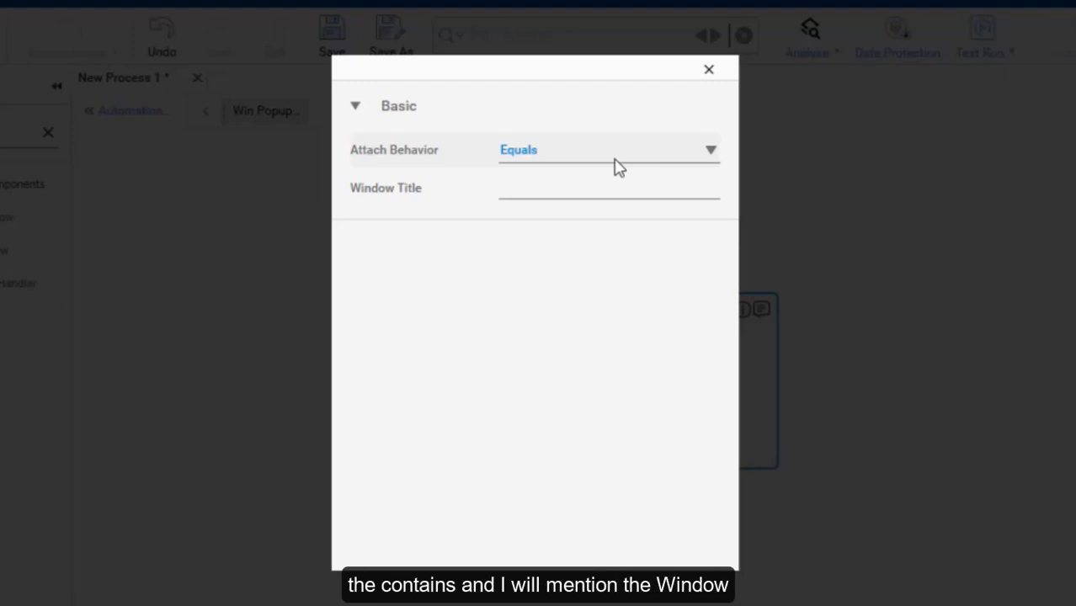
{"action": "left_click", "coordinate": [616, 165]}
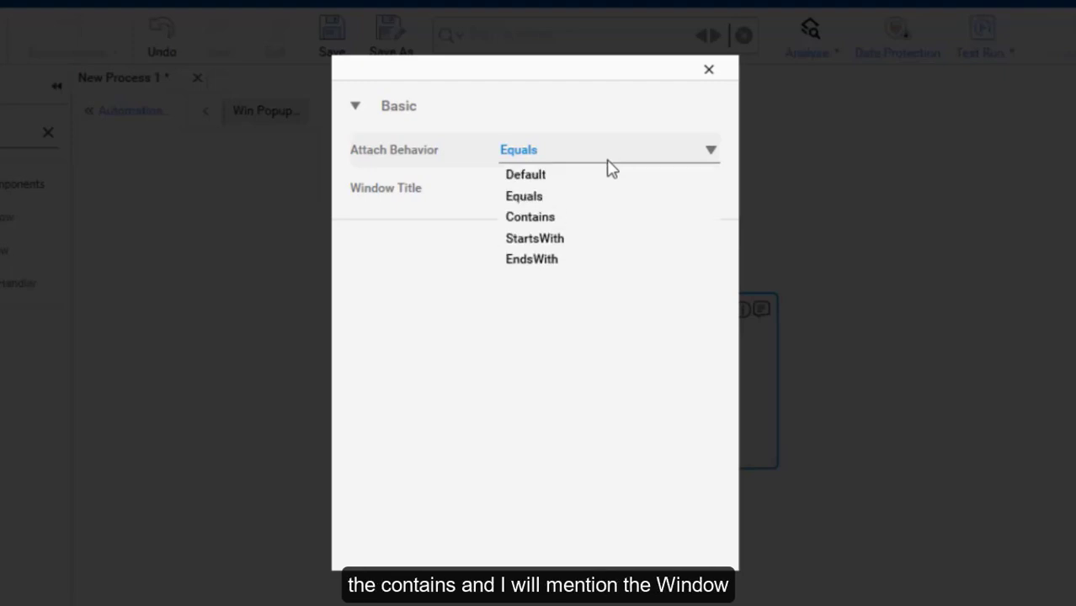
{"action": "left_click", "coordinate": [561, 219]}
{"action": "left_click", "coordinate": [527, 190]}
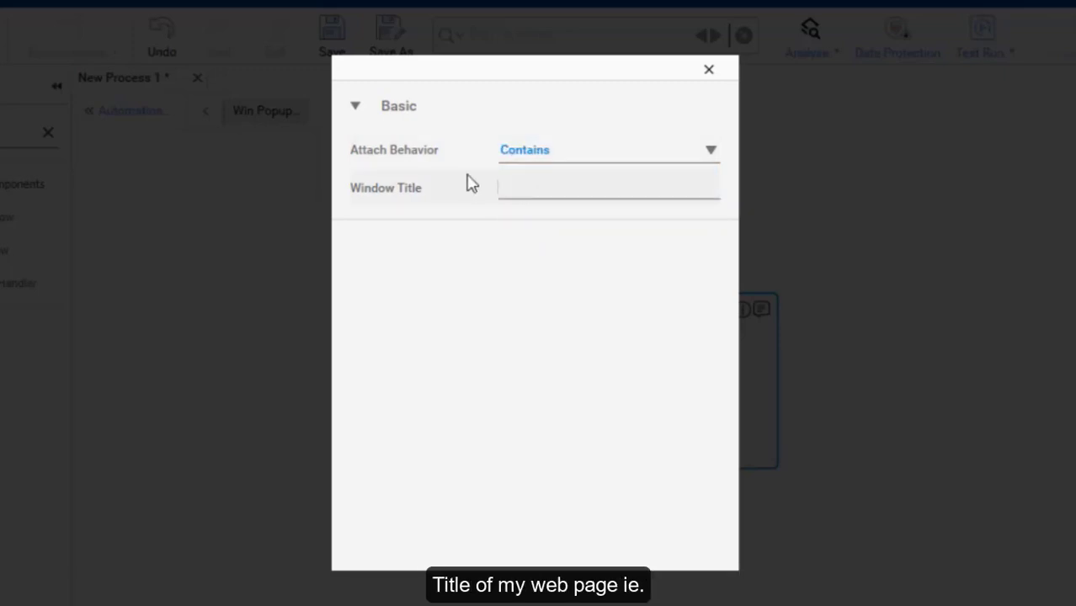
{"action": "type", "text": "Orders"}
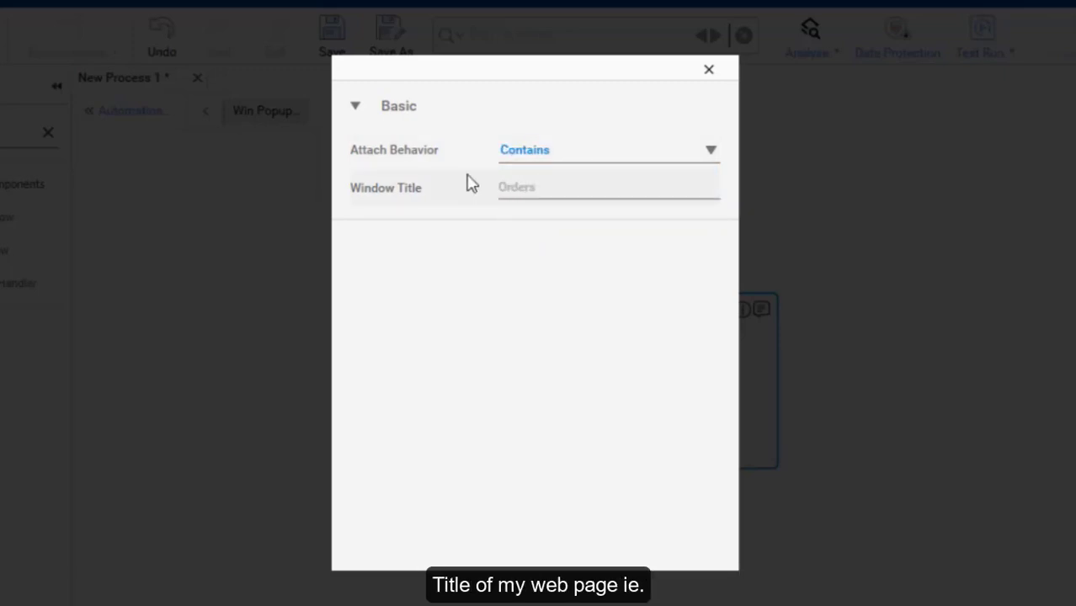
{"action": "left_click", "coordinate": [709, 70]}
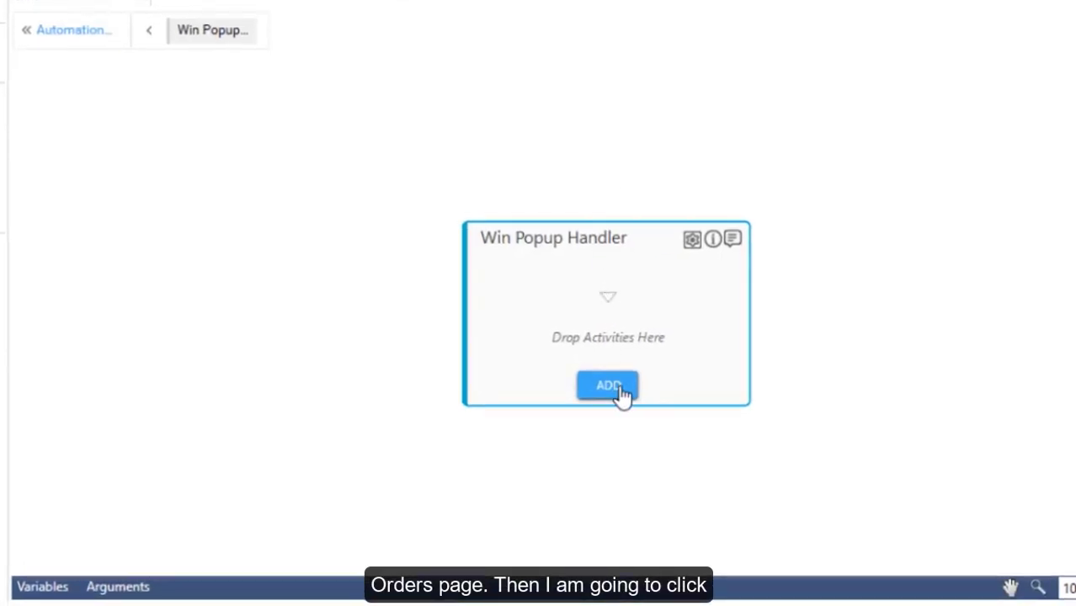
Add a control to the Win Popup Handler and start capturing it from the Orders page.
{"action": "left_click", "coordinate": [628, 404]}
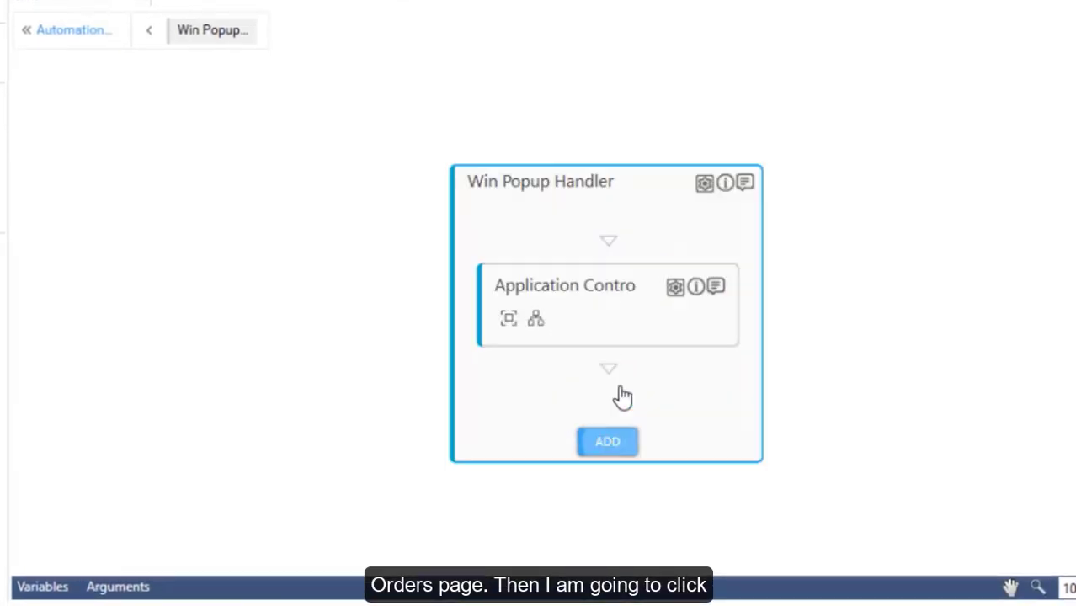
{"action": "left_click", "coordinate": [510, 324]}
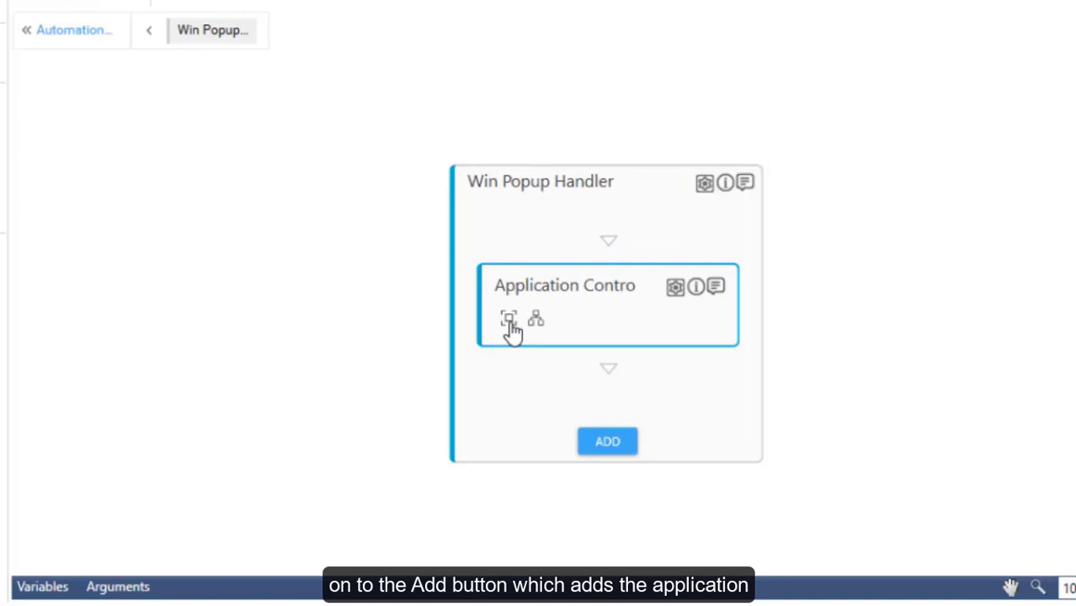
{"action": "left_click", "coordinate": [552, 604]}
{"action": "mouse_move", "coordinate": [628, 605]}
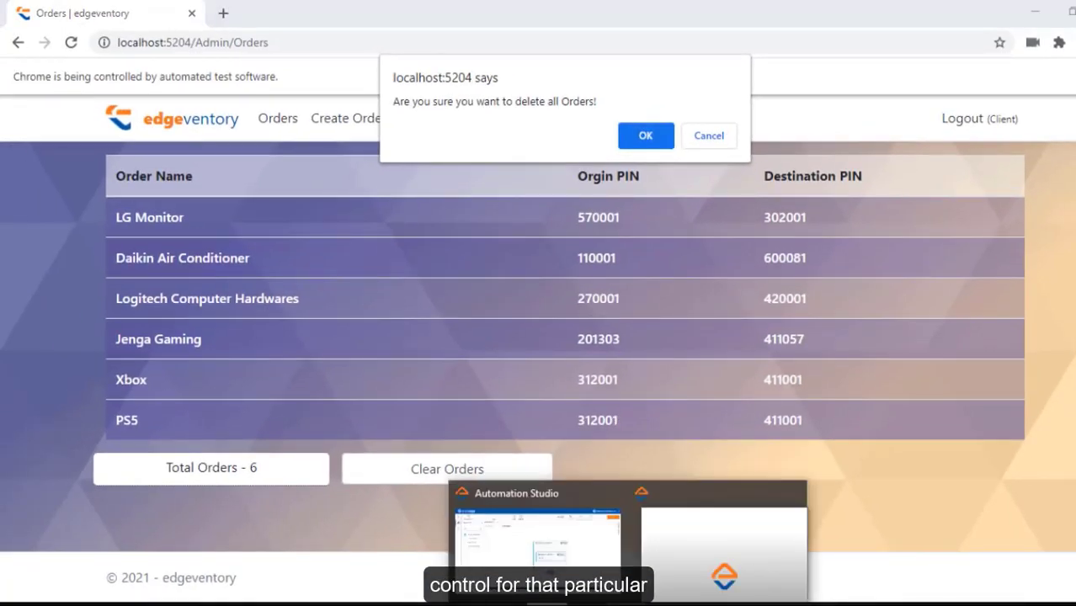
{"action": "left_click", "coordinate": [681, 562]}
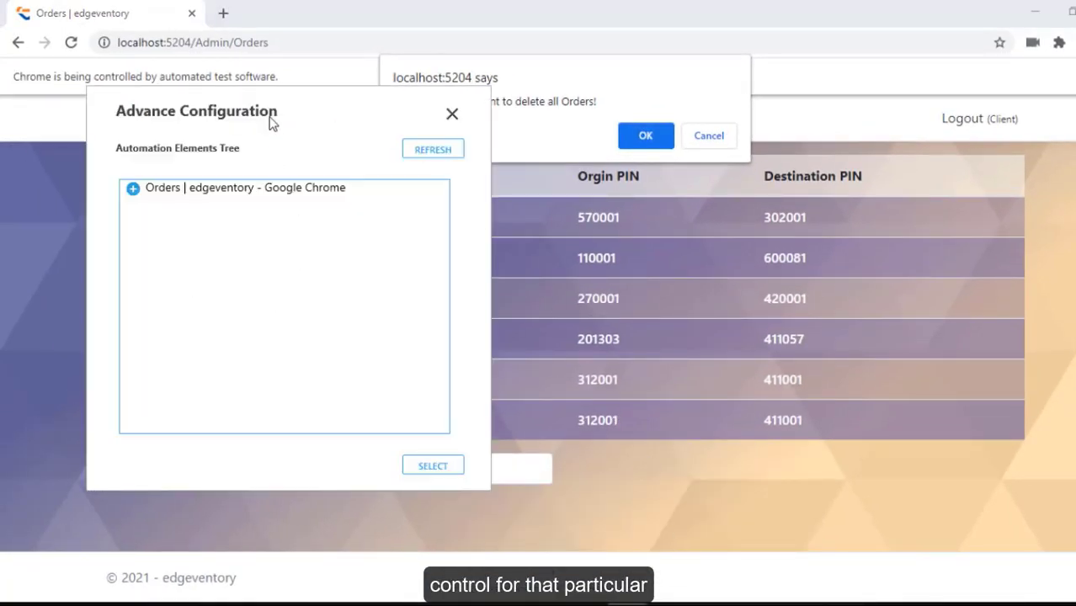
{"action": "left_click_drag", "start_coordinate": [271, 123], "coordinate": [890, 144]}
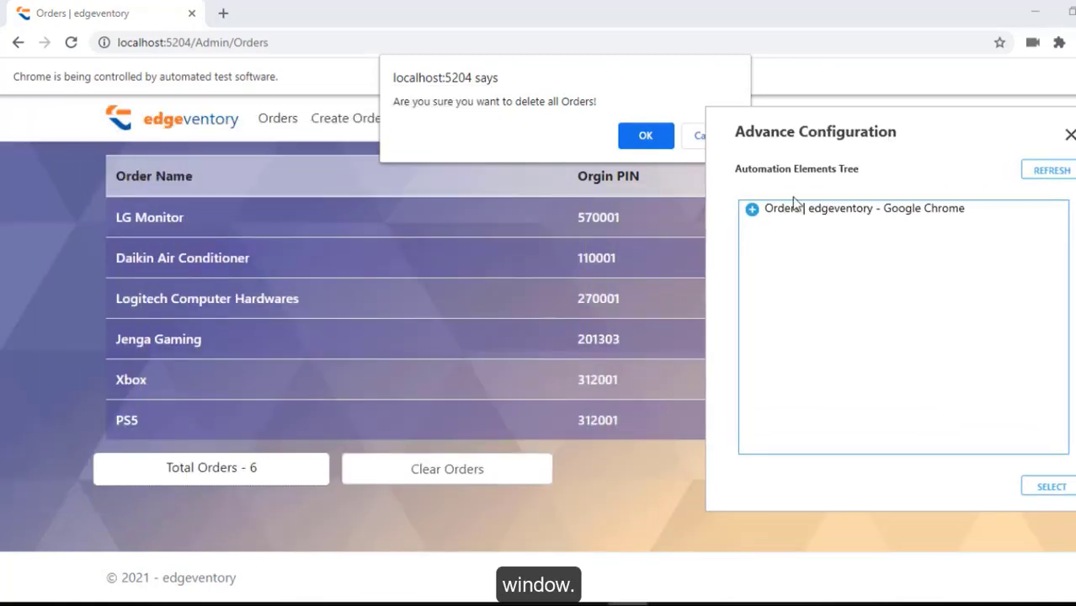
In the Chrome element tree, select the 'localhost:5204 says' confirmation dialog as the target.
{"action": "left_click", "coordinate": [752, 209]}
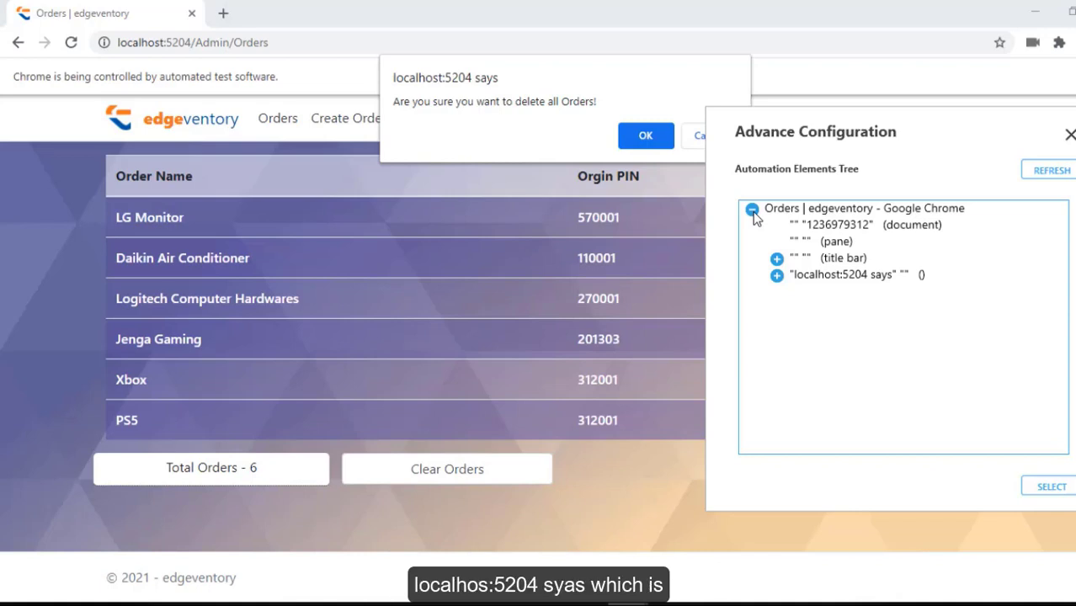
{"action": "left_click", "coordinate": [804, 278]}
{"action": "double_click", "coordinate": [805, 277]}
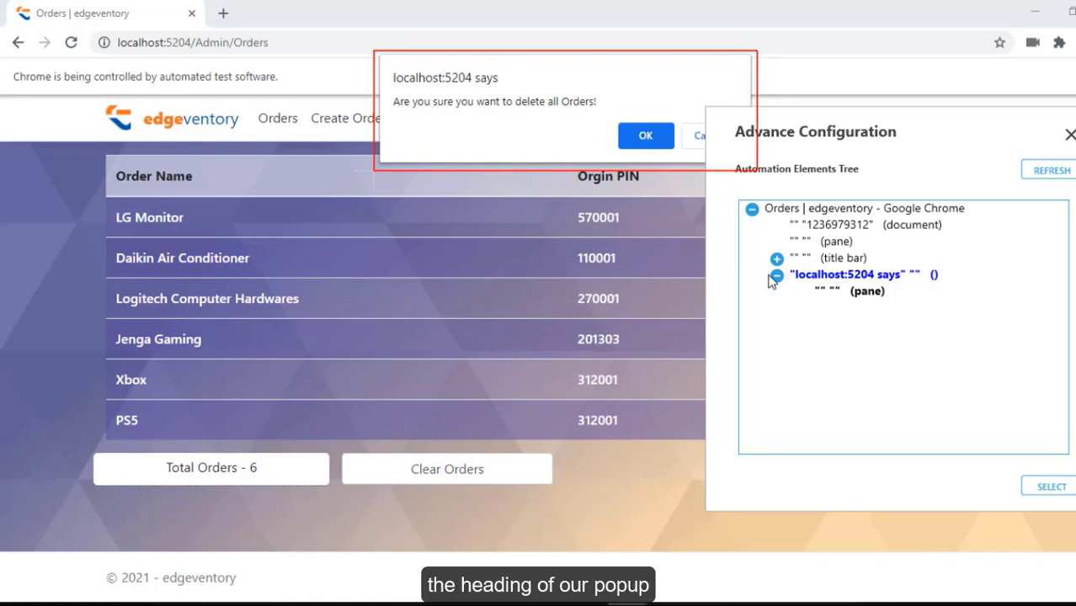
{"action": "left_click", "coordinate": [774, 276]}
{"action": "left_click_drag", "start_coordinate": [844, 128], "coordinate": [891, 131]}
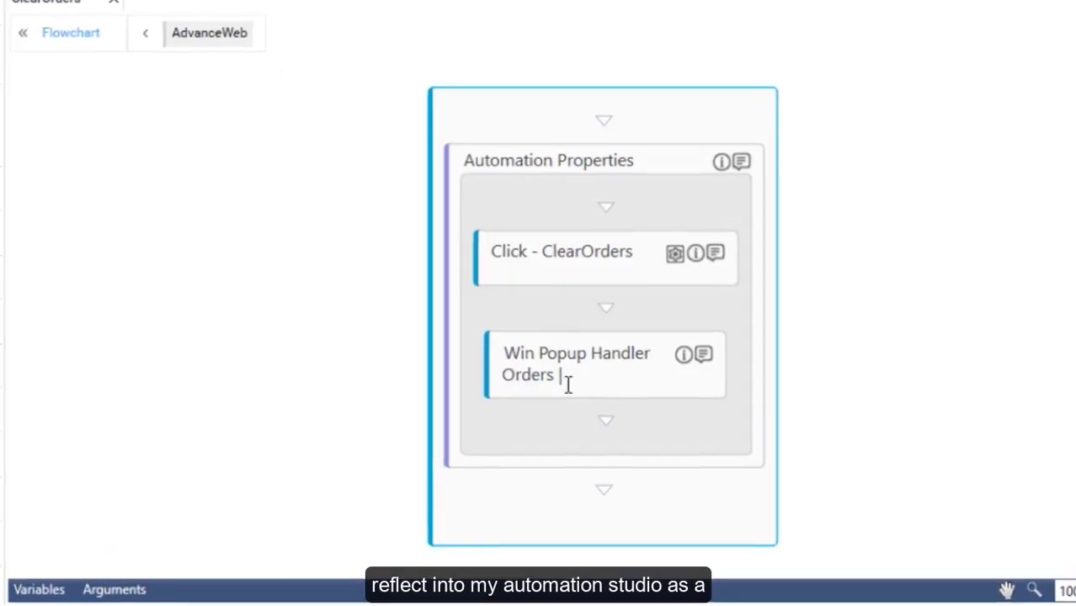
{"action": "double_click", "coordinate": [711, 397]}
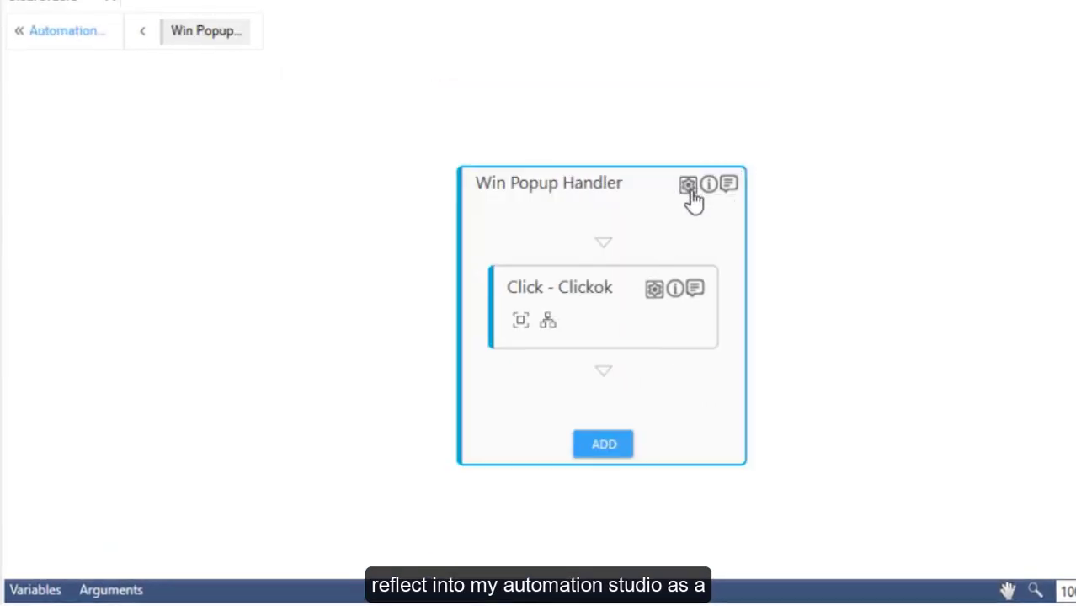
{"action": "left_click", "coordinate": [688, 186]}
{"action": "left_click", "coordinate": [742, 35]}
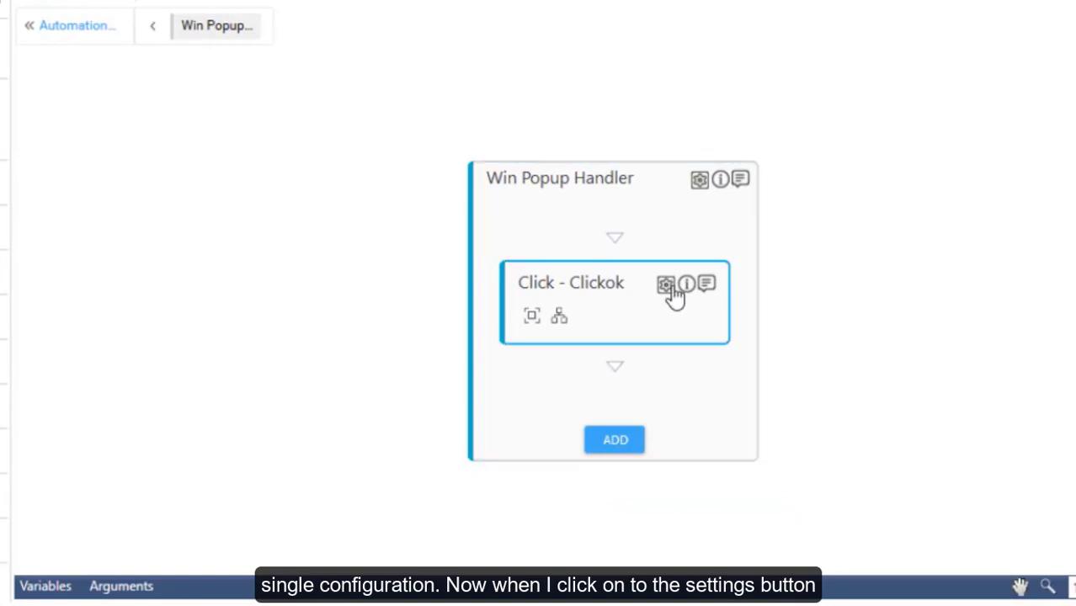
{"action": "left_click", "coordinate": [669, 288]}
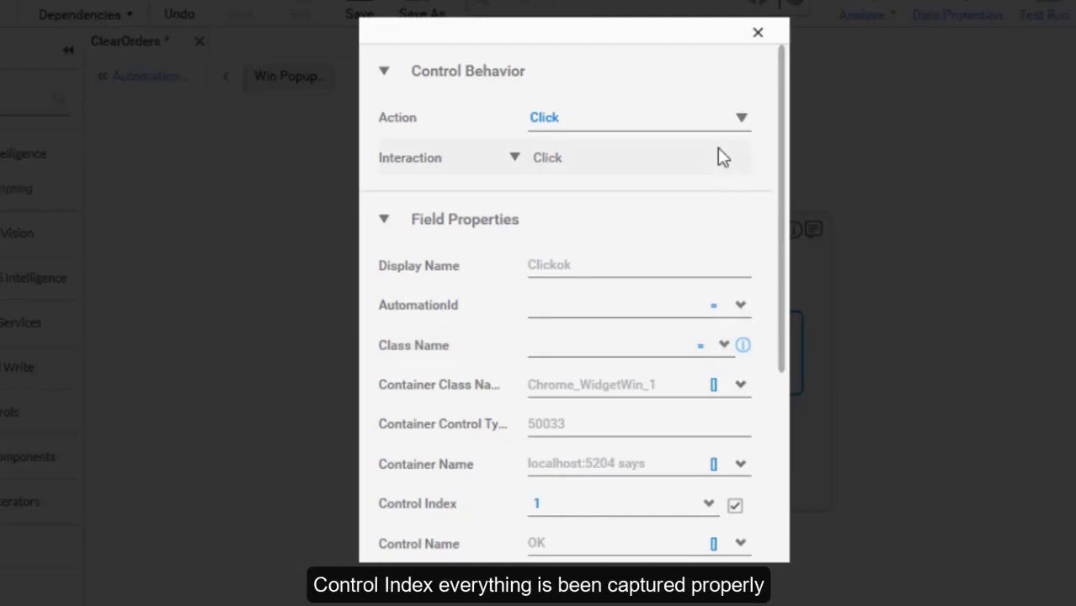
{"action": "scroll", "coordinate": [702, 361], "scroll_direction": "down", "scroll_amount": 3}
{"action": "scroll", "coordinate": [691, 512], "scroll_direction": "down", "scroll_amount": 2}
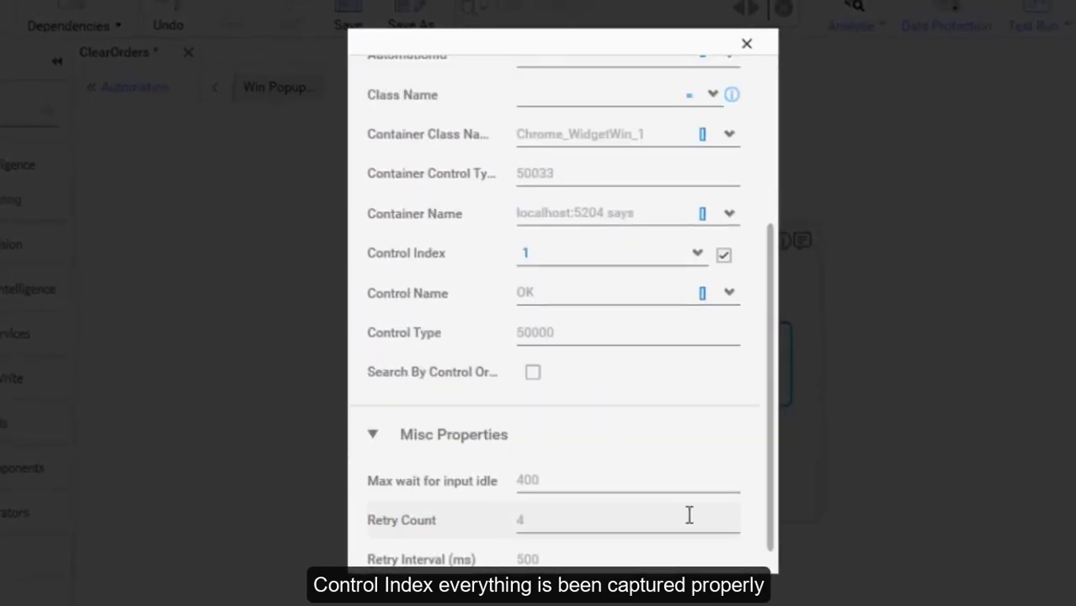
{"action": "scroll", "coordinate": [734, 252], "scroll_direction": "down", "scroll_amount": 1}
{"action": "left_click", "coordinate": [722, 57]}
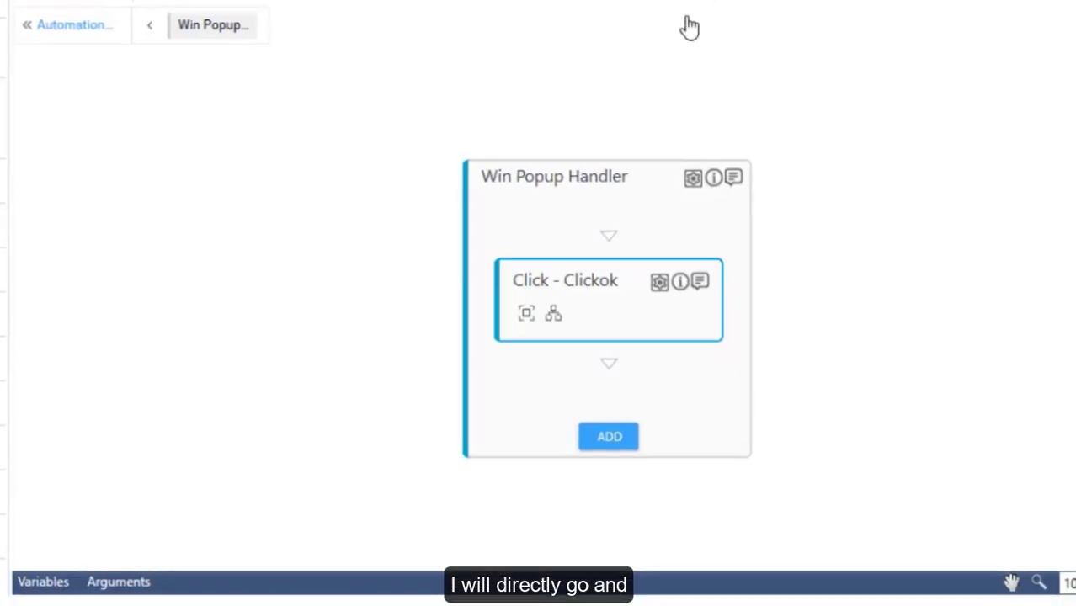
{"action": "left_click", "coordinate": [105, 99]}
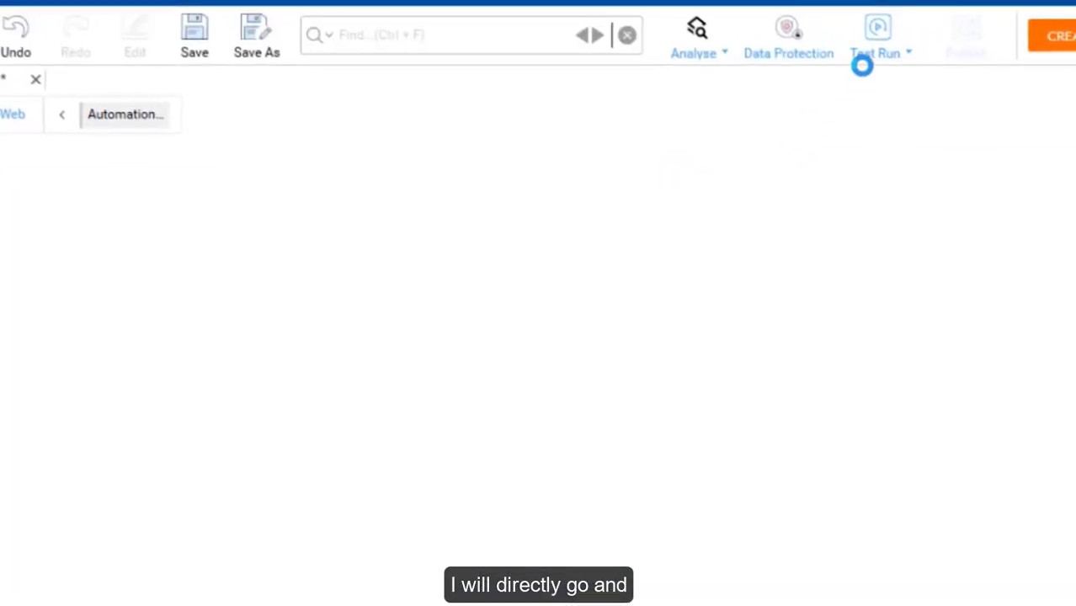
Set up the AdvanceWeb environment with the sign-in user ID and password.
{"action": "left_click", "coordinate": [872, 52]}
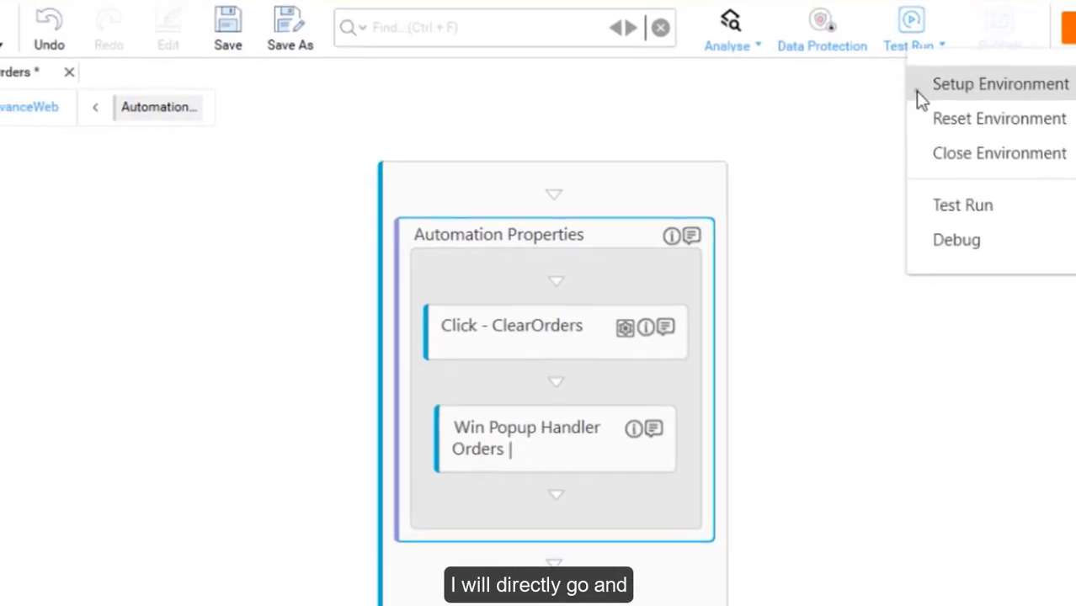
{"action": "left_click", "coordinate": [918, 93]}
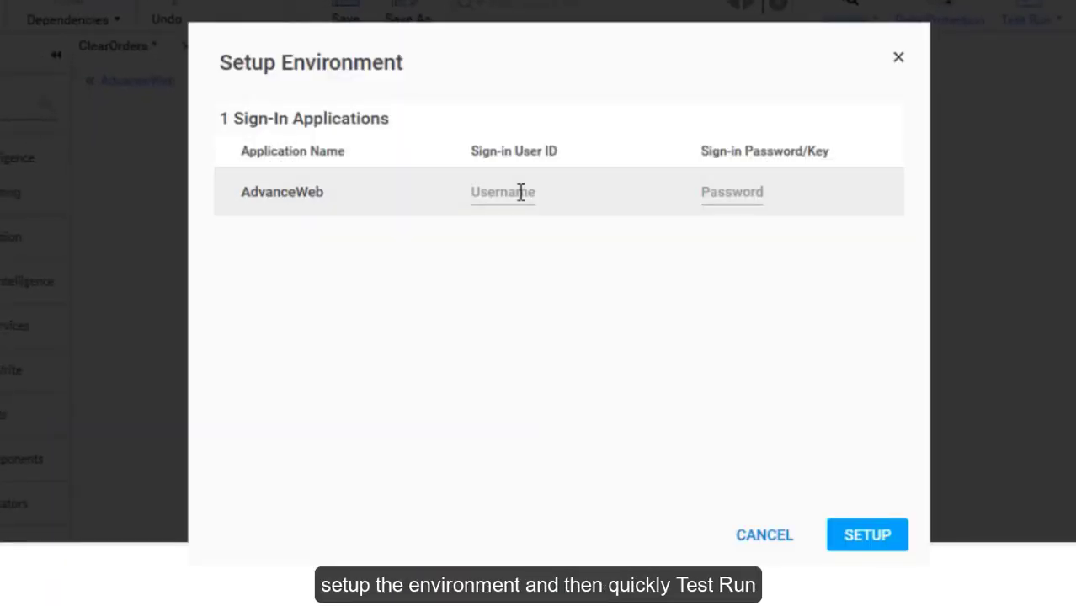
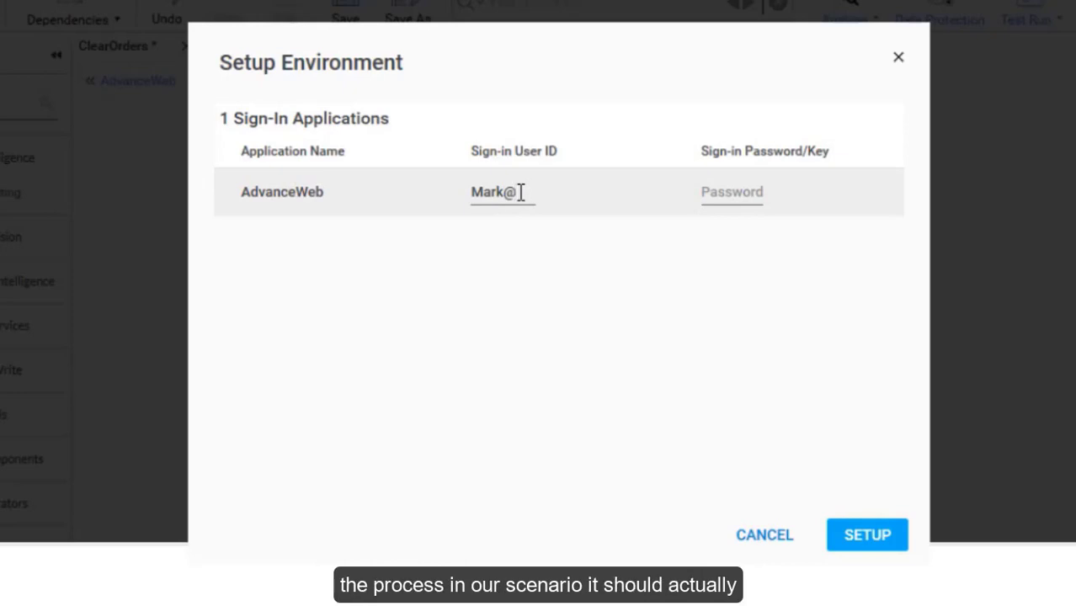
{"action": "key", "text": "Tab"}
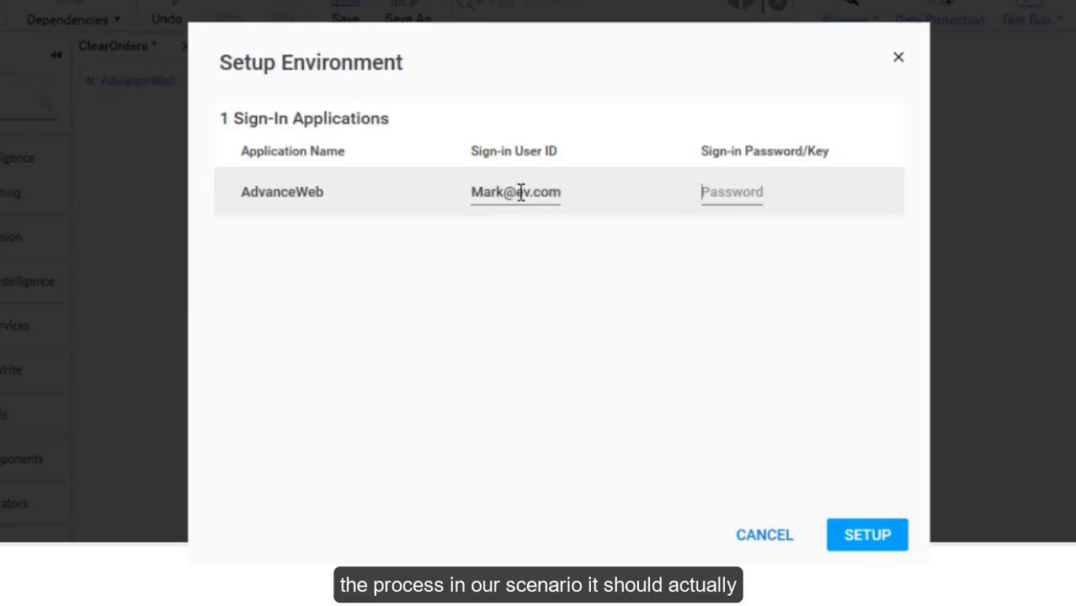
{"action": "type", "text": "••••••••"}
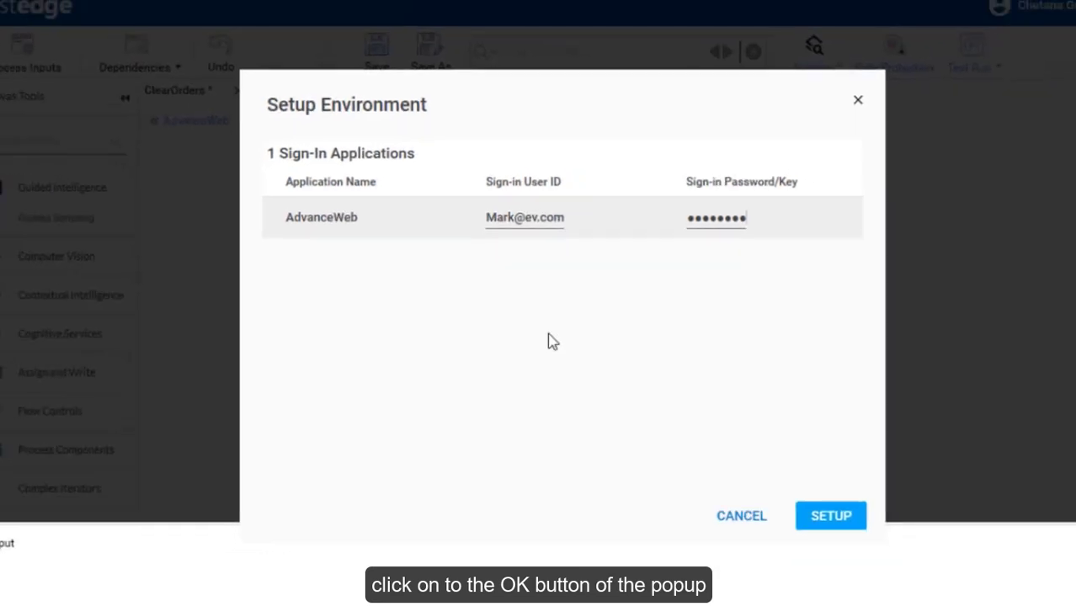
{"action": "left_click", "coordinate": [868, 535]}
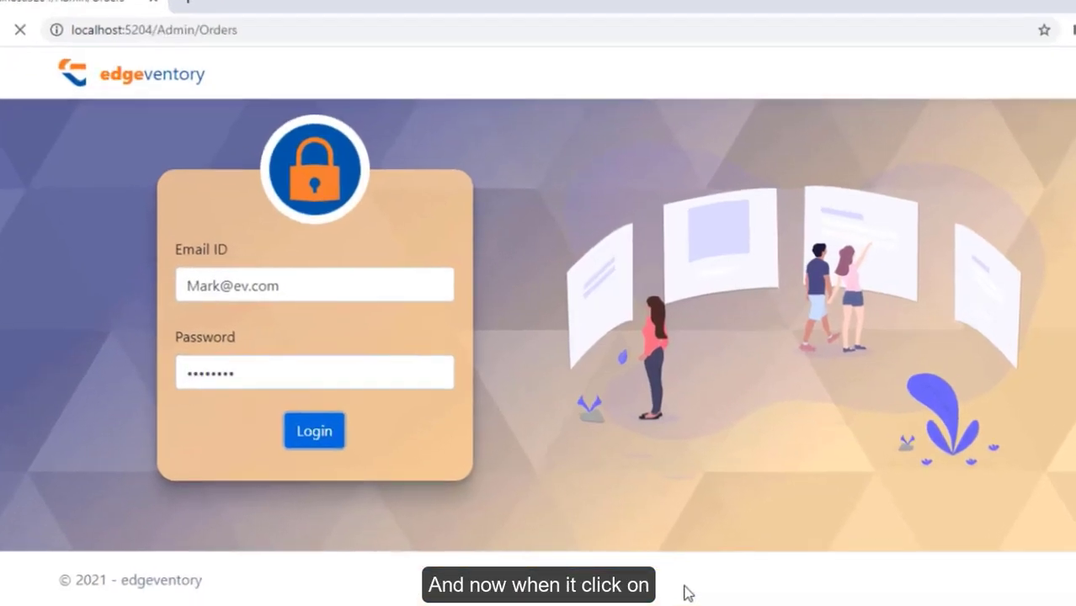
{"action": "left_click", "coordinate": [764, 273]}
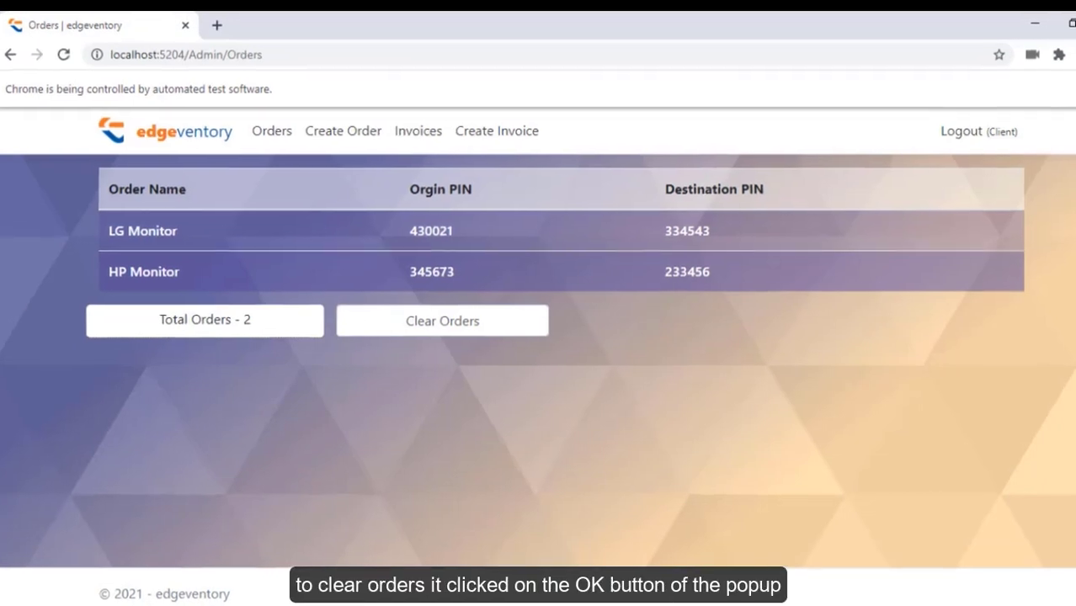
Start a test run of the process and acknowledge the setup reminder.
{"action": "mouse_move", "coordinate": [584, 605]}
{"action": "left_click", "coordinate": [513, 562]}
{"action": "left_click", "coordinate": [865, 47]}
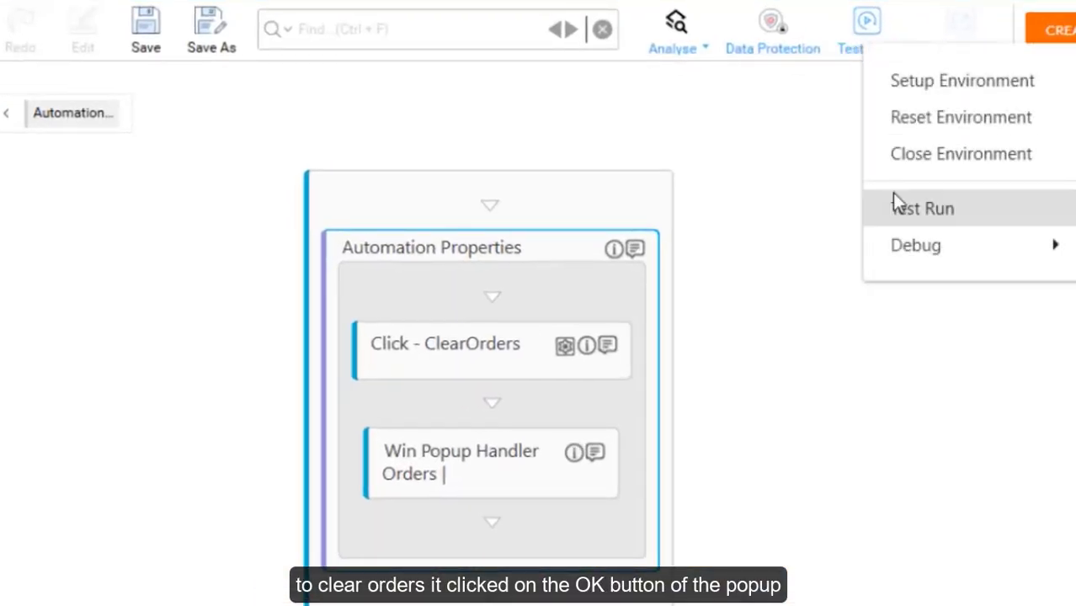
{"action": "left_click", "coordinate": [894, 206]}
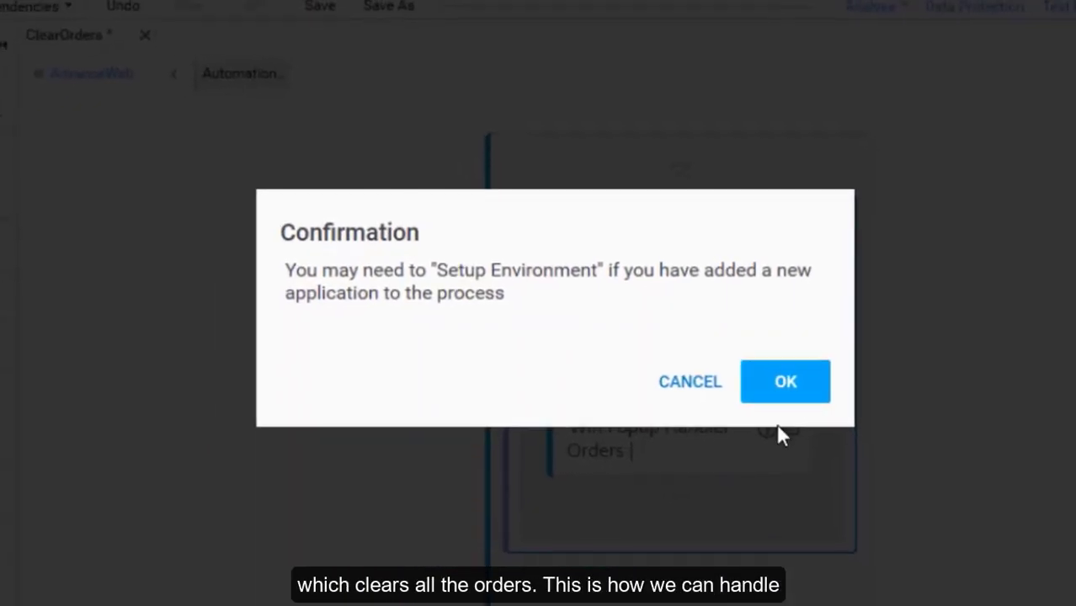
{"action": "left_click", "coordinate": [786, 380]}
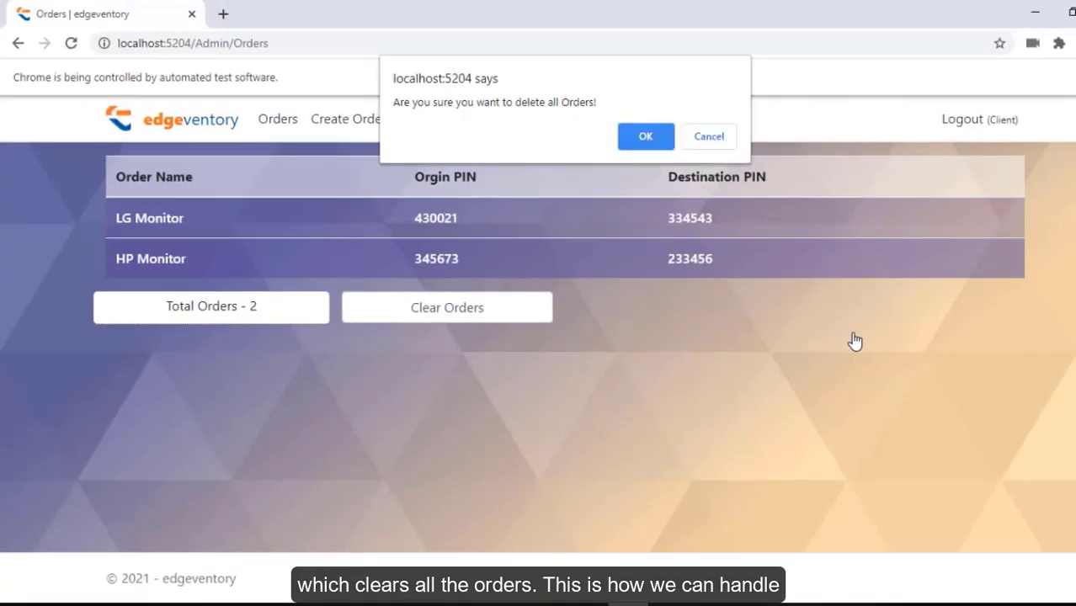